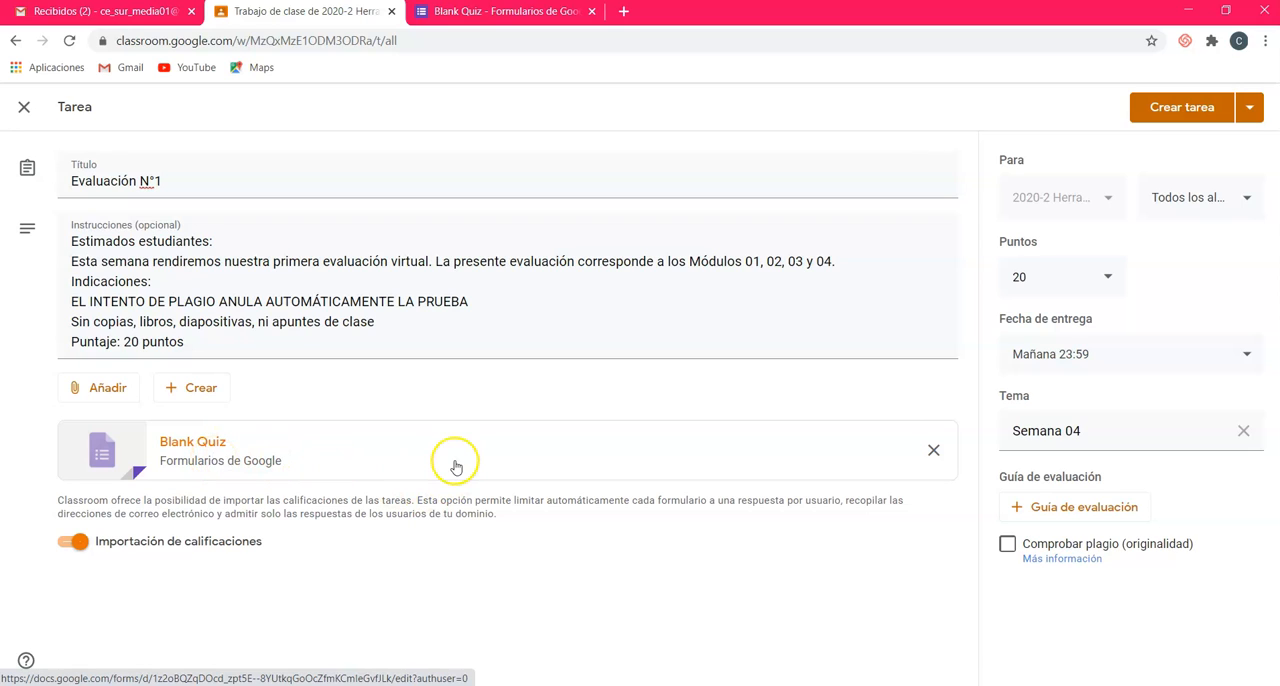
Step: Switch to the Blank Quiz form and select the question about the world's longest river for editing
click(505, 12)
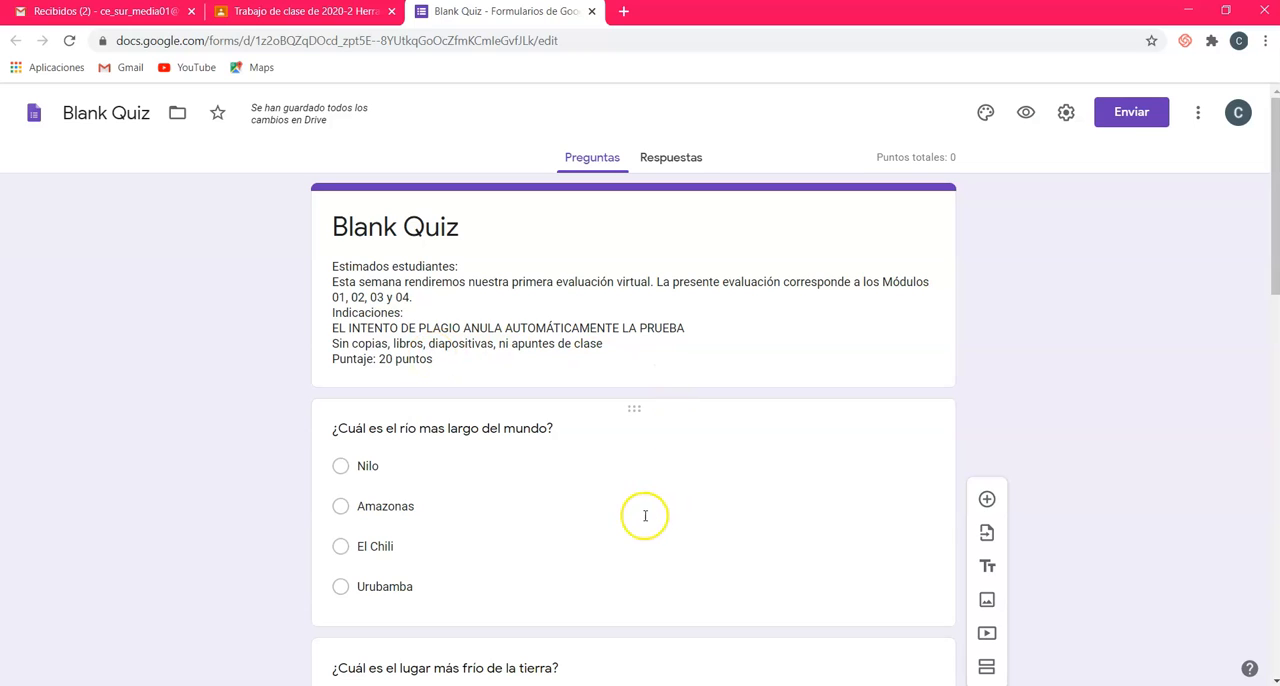
click(680, 446)
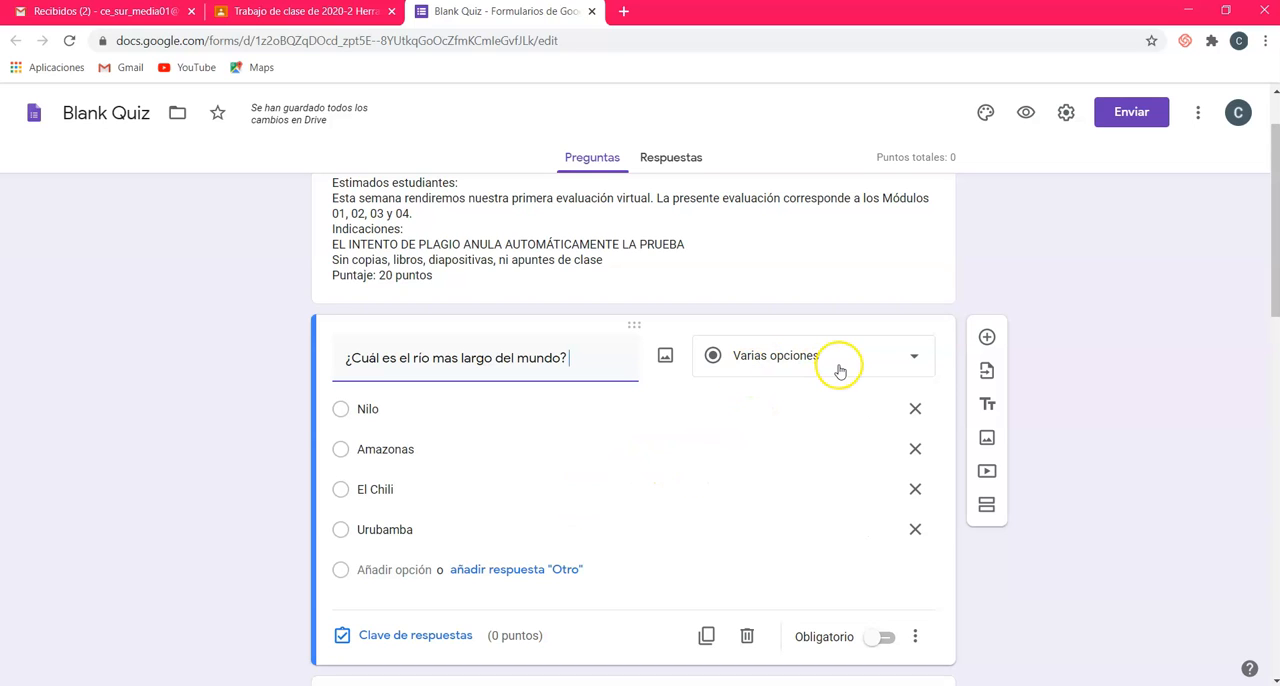
scroll(814, 360, down, 1)
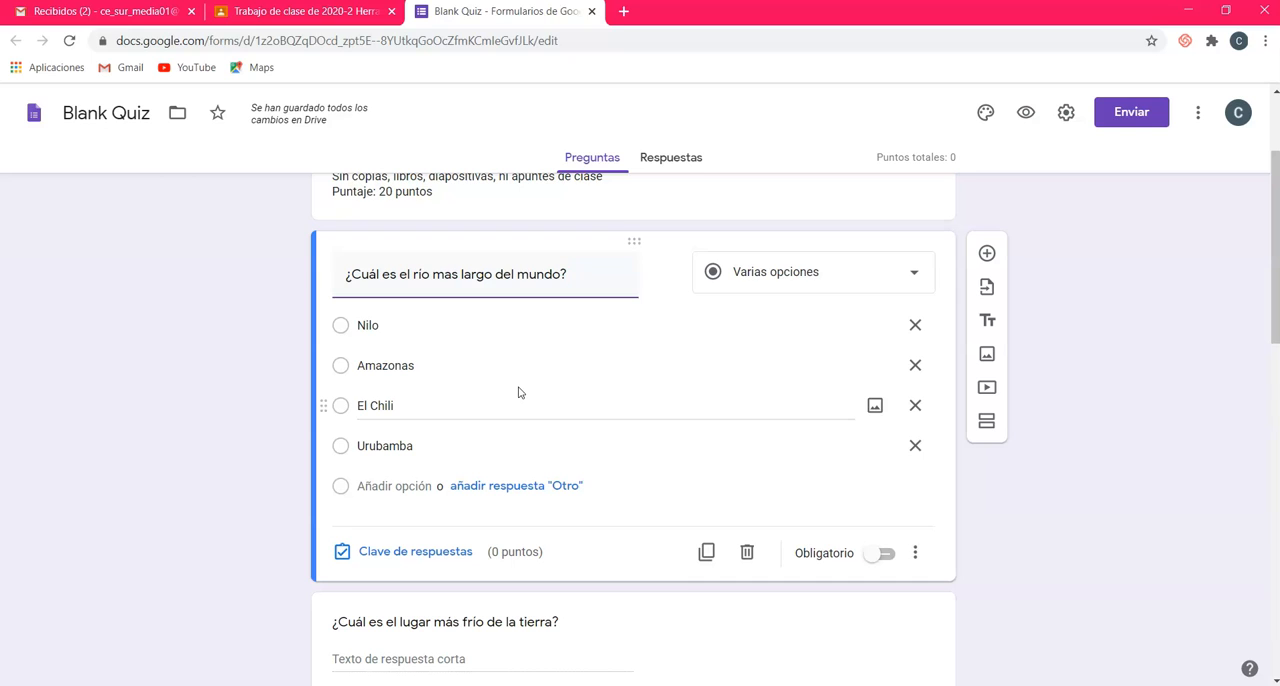
Step: Give the longest-river question 2 points with Amazonas as the correct answer, and make it required
click(425, 555)
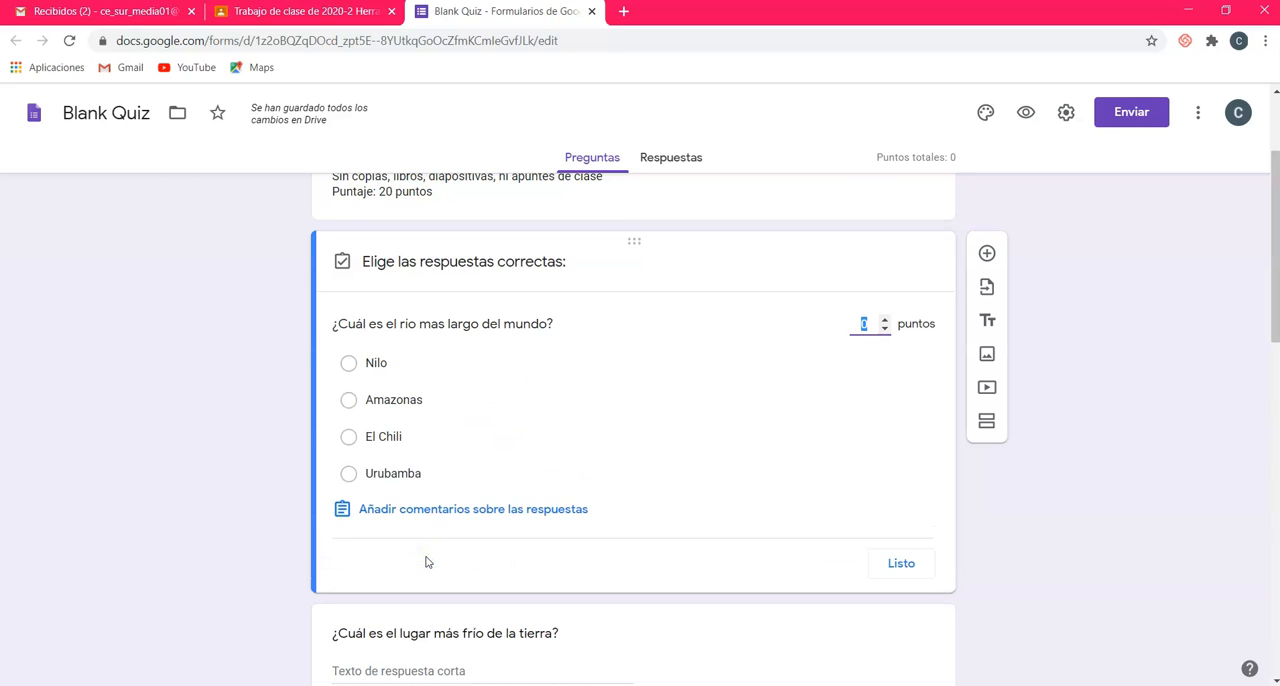
click(883, 319)
click(884, 320)
click(347, 401)
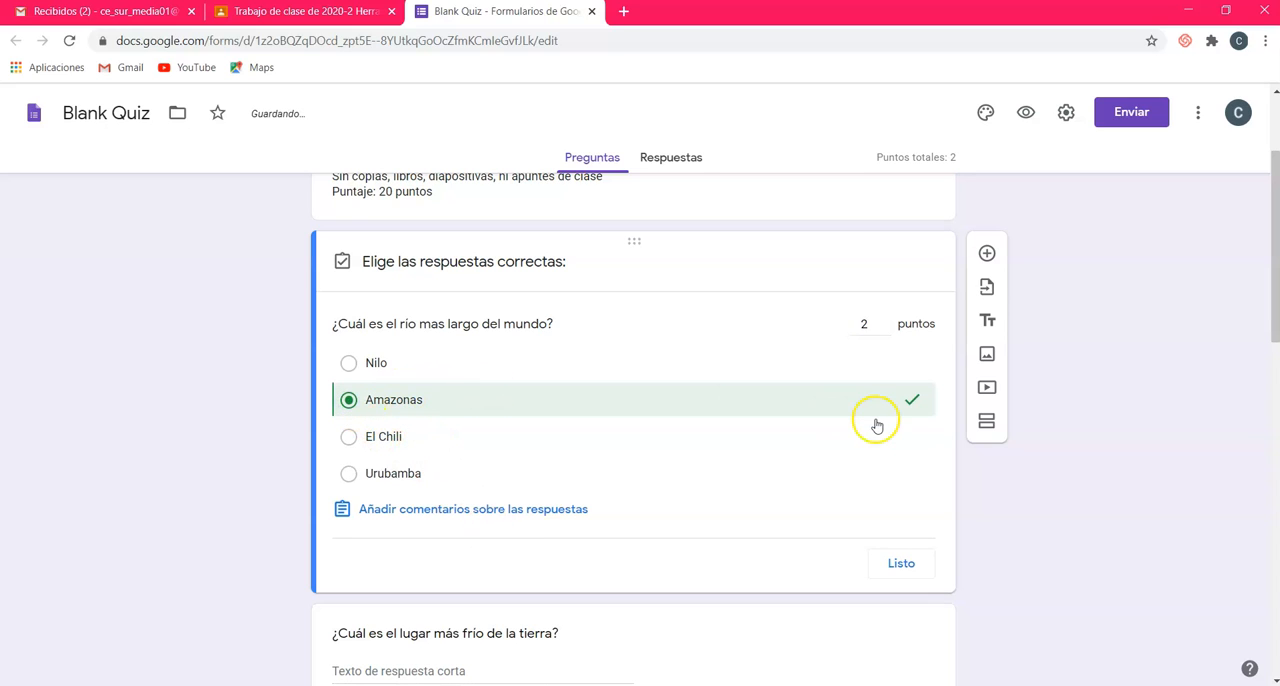
click(904, 565)
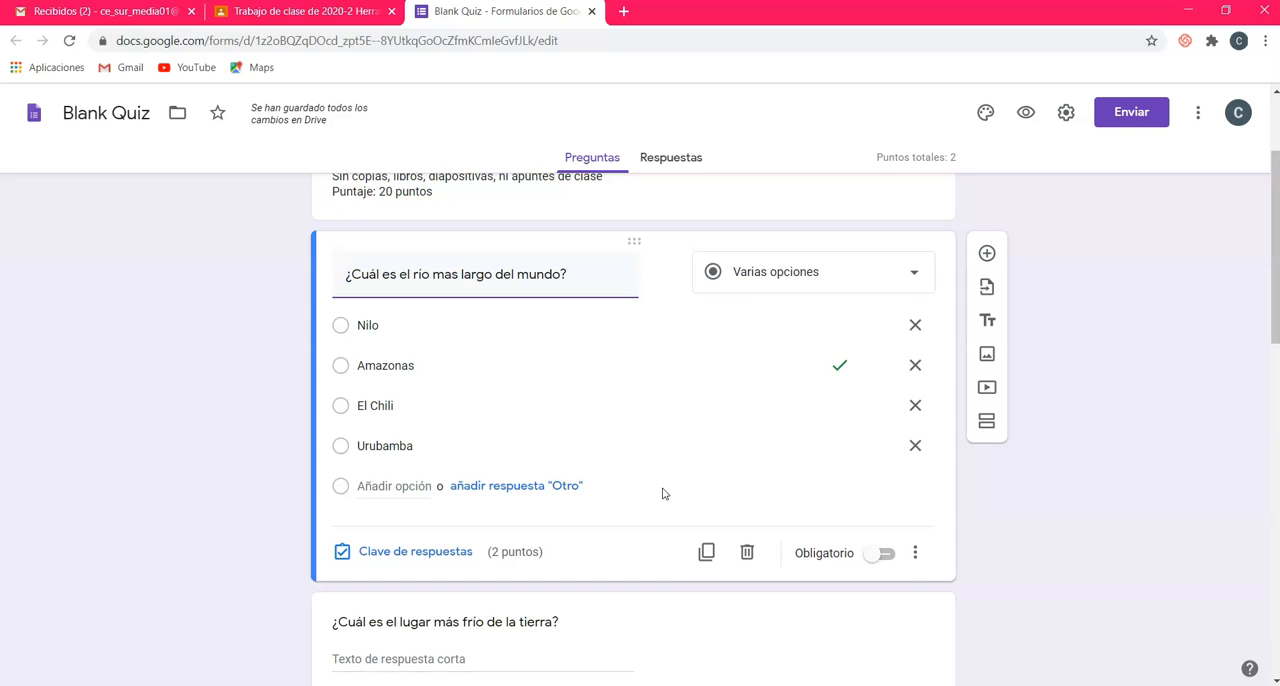
click(884, 555)
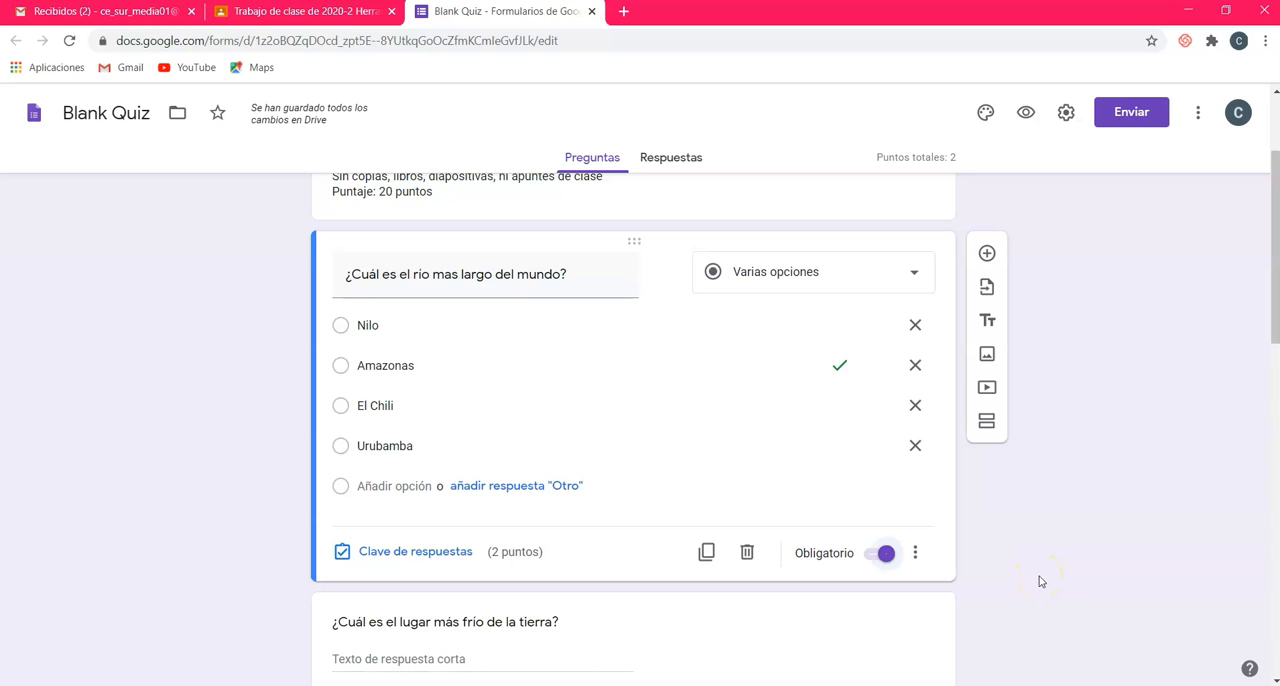
Step: Add "La Antártida" as a correct answer in the answer key of the question about the coldest place on earth
scroll(1039, 580, down, 4)
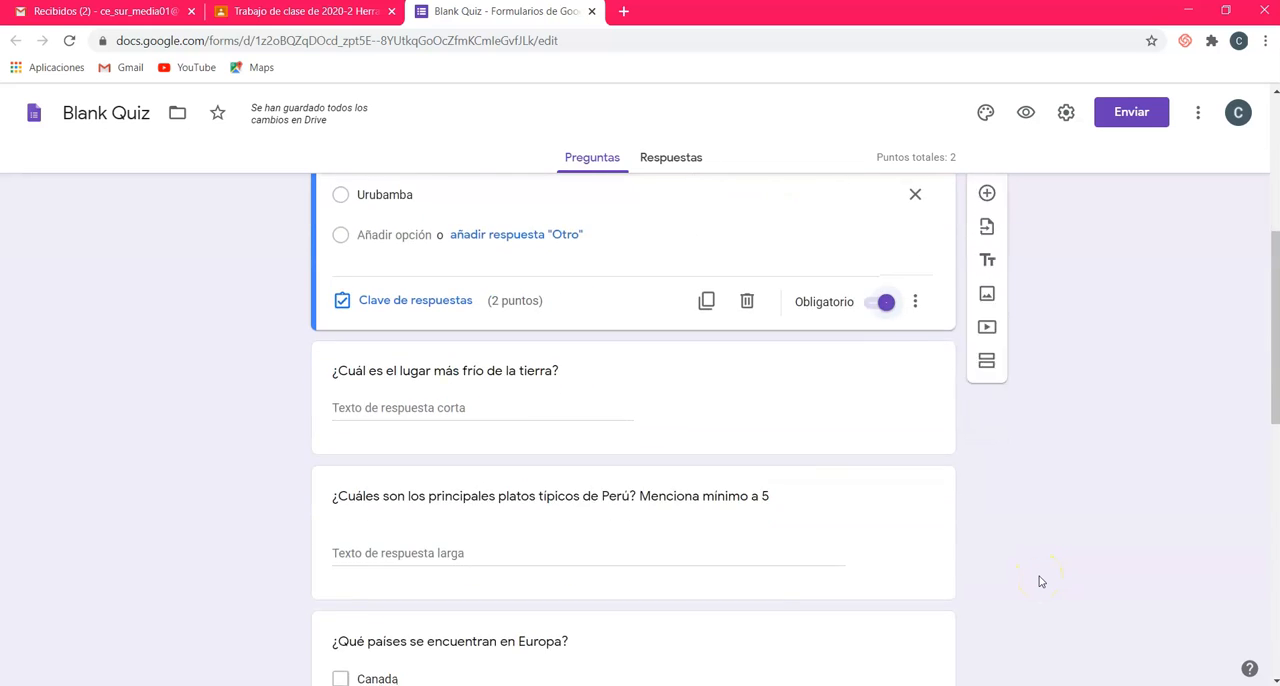
scroll(1039, 576, down, 1)
scroll(1039, 576, up, 3)
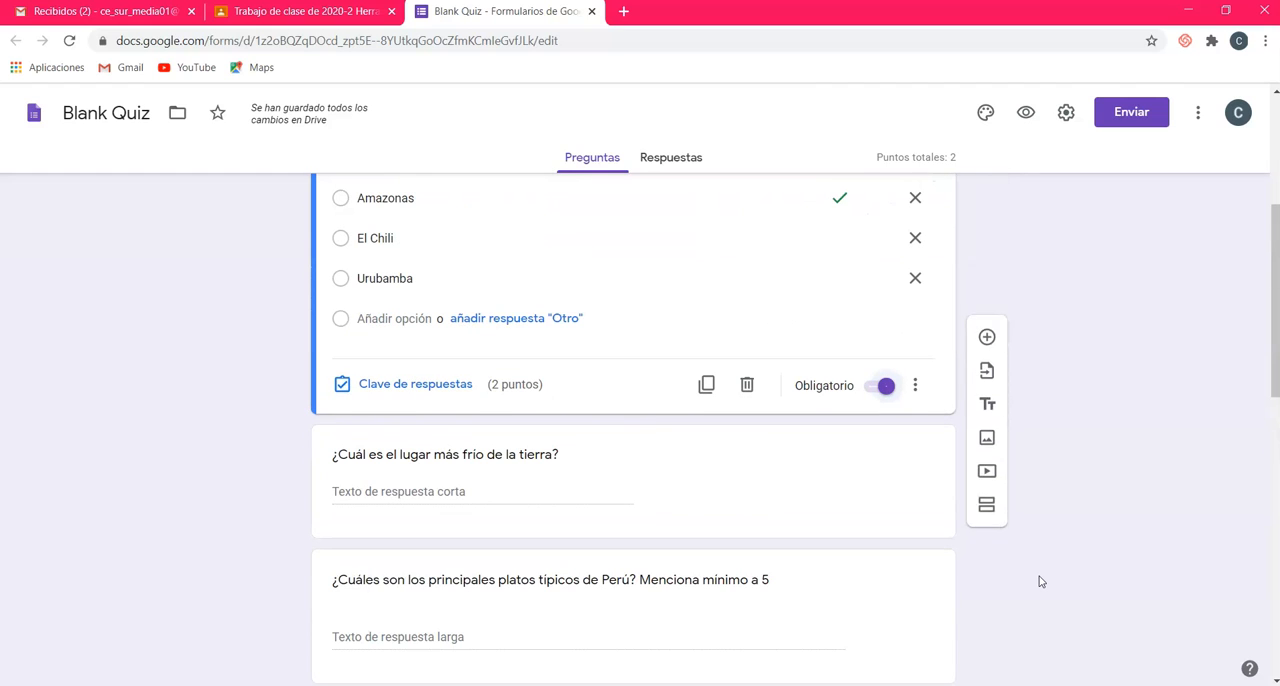
click(598, 477)
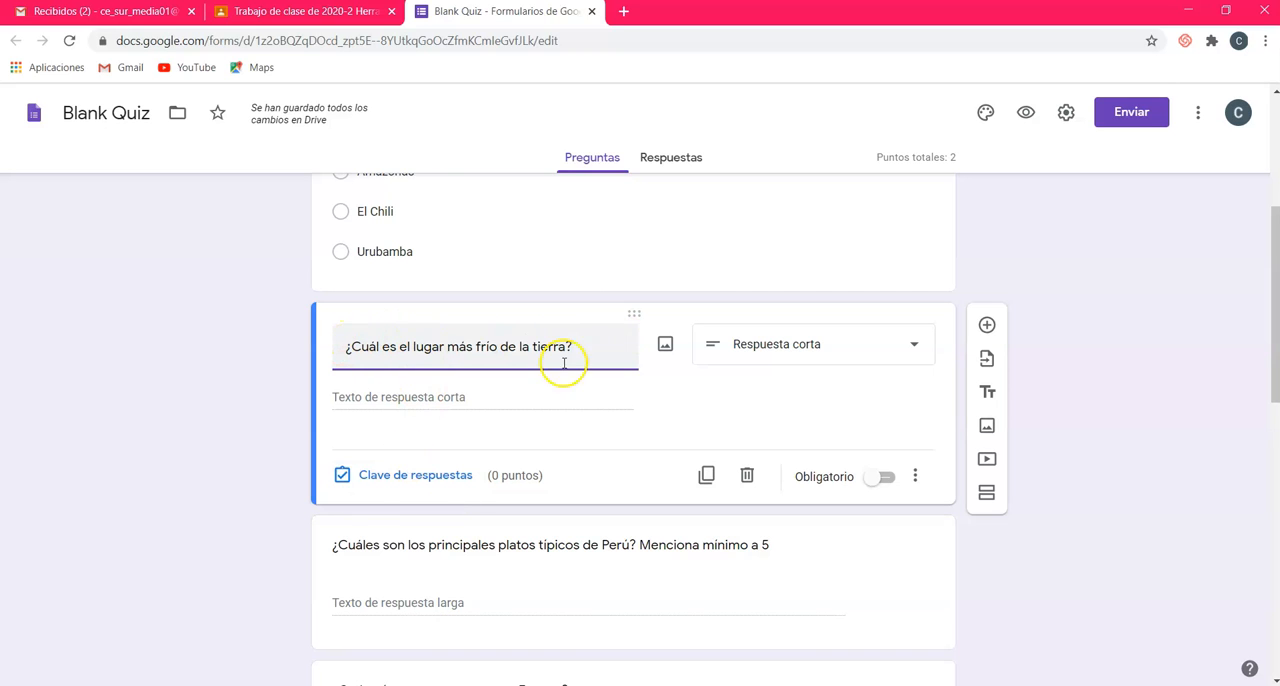
click(420, 476)
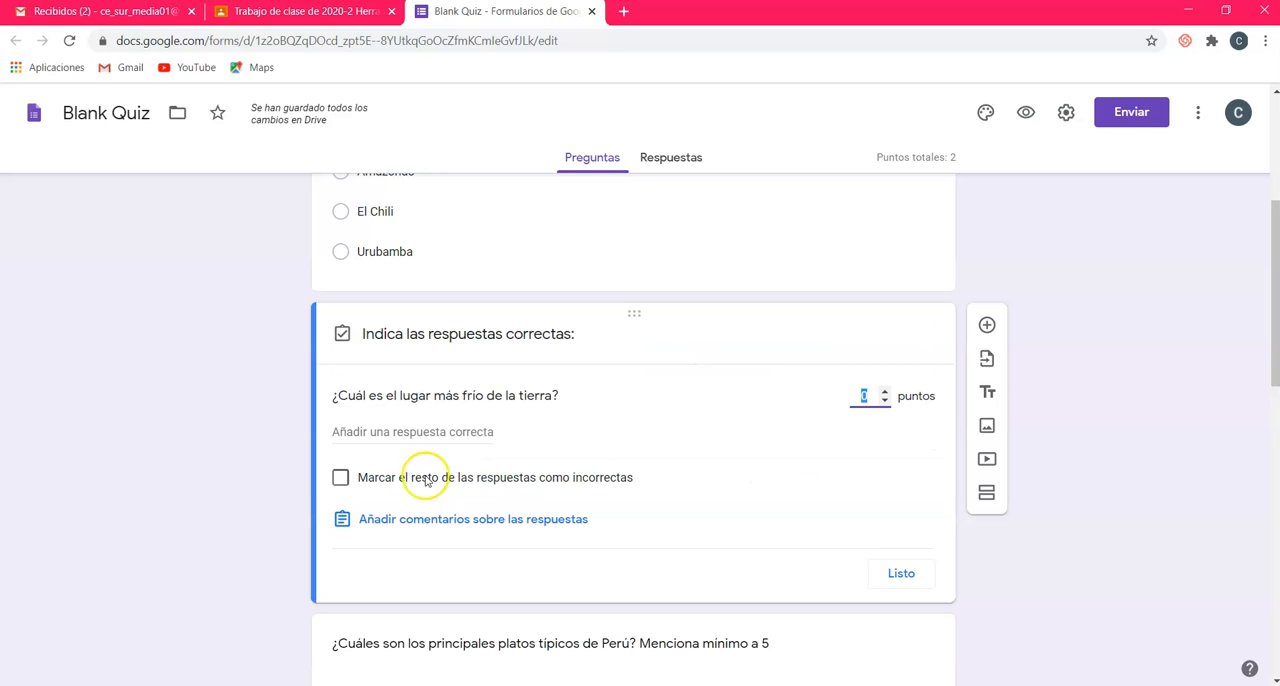
click(355, 432)
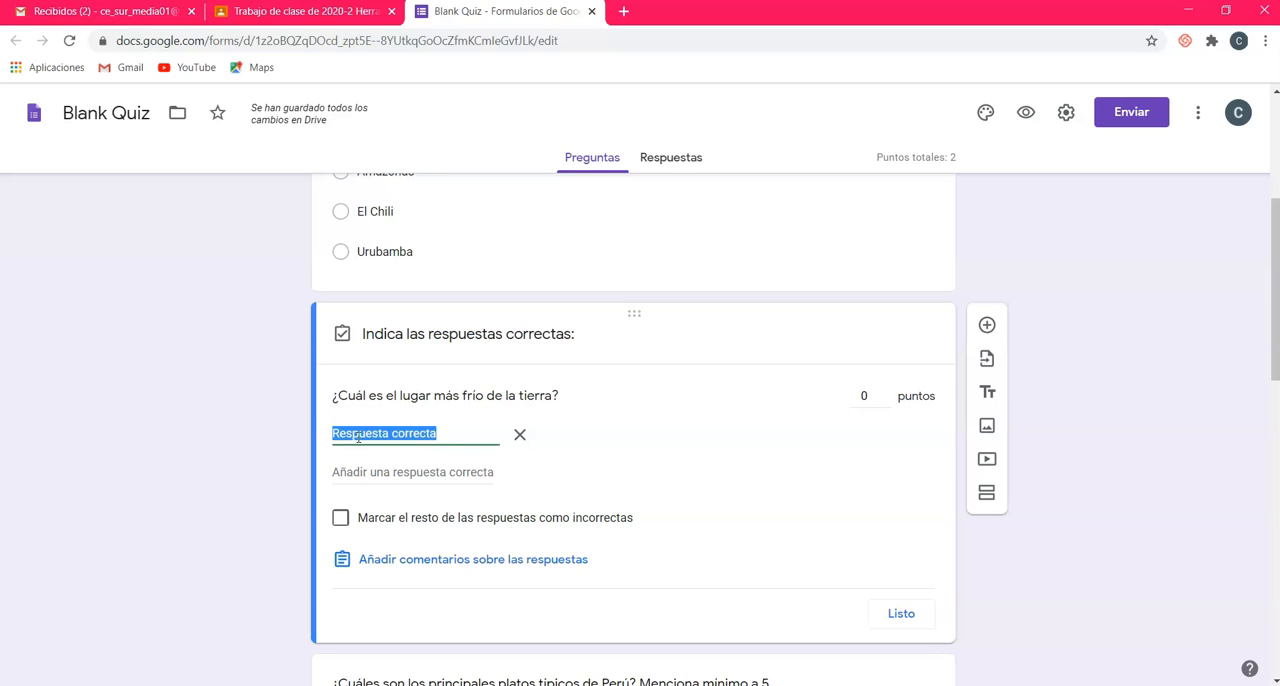
text(L)
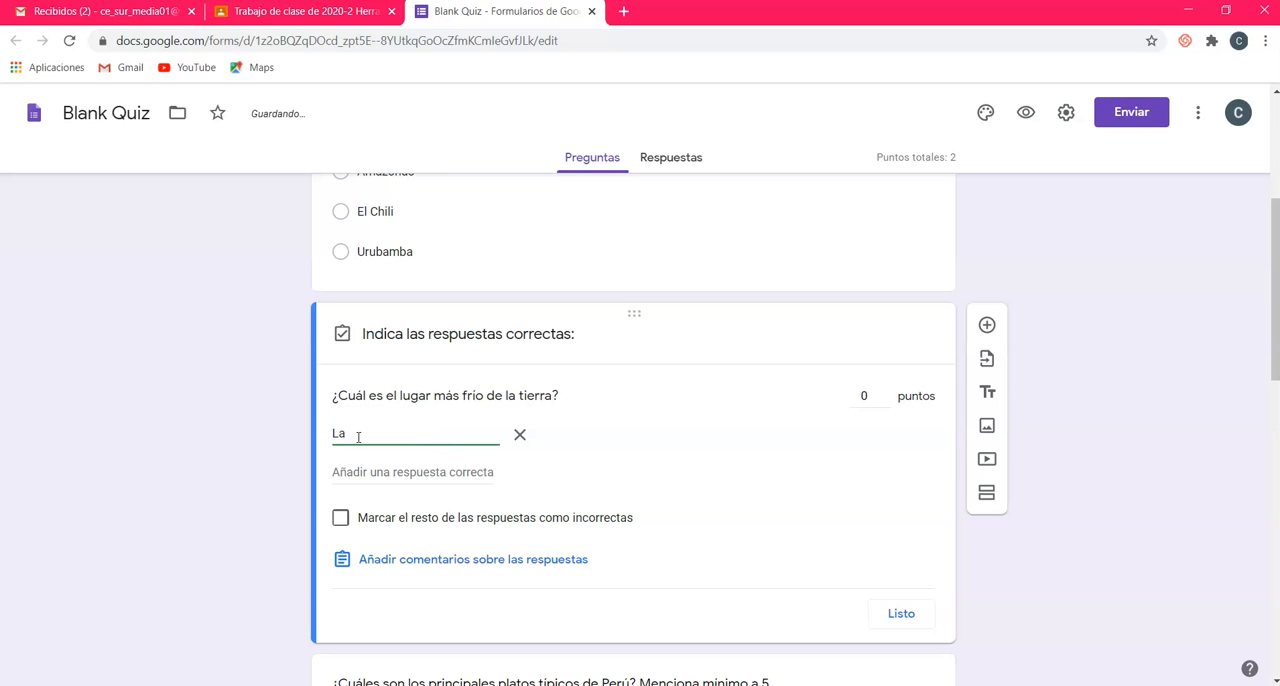
text(a Antátida)
click(368, 434)
text(rtida)
Step: Add "LA ANTÁRTIDA" and "Antártida" as further accepted answers to the coldest-place question
click(393, 470)
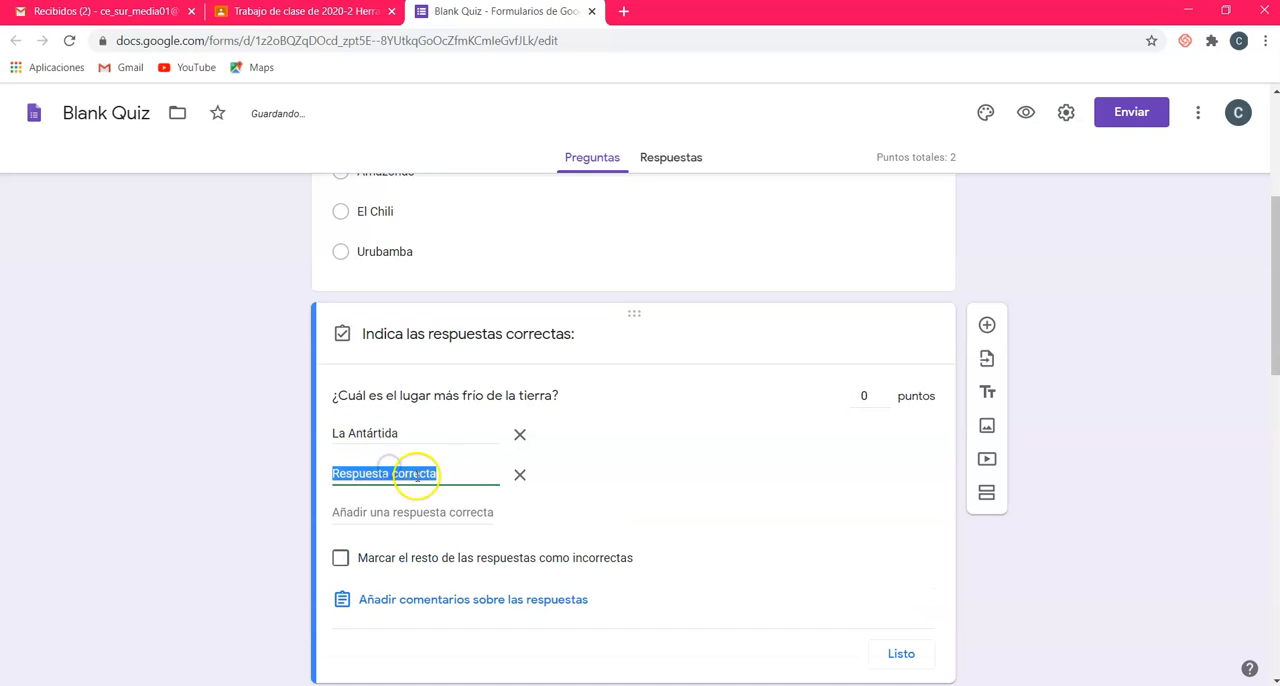
text(LA)
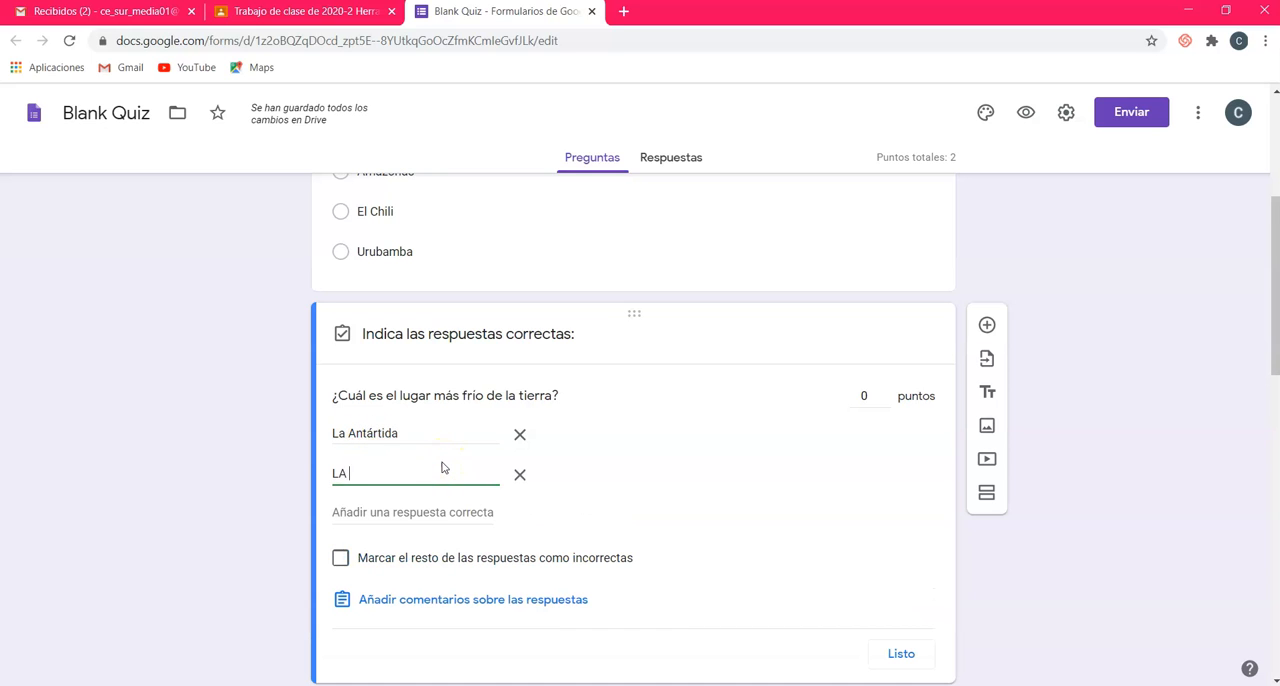
text( ANTÁRTIDA)
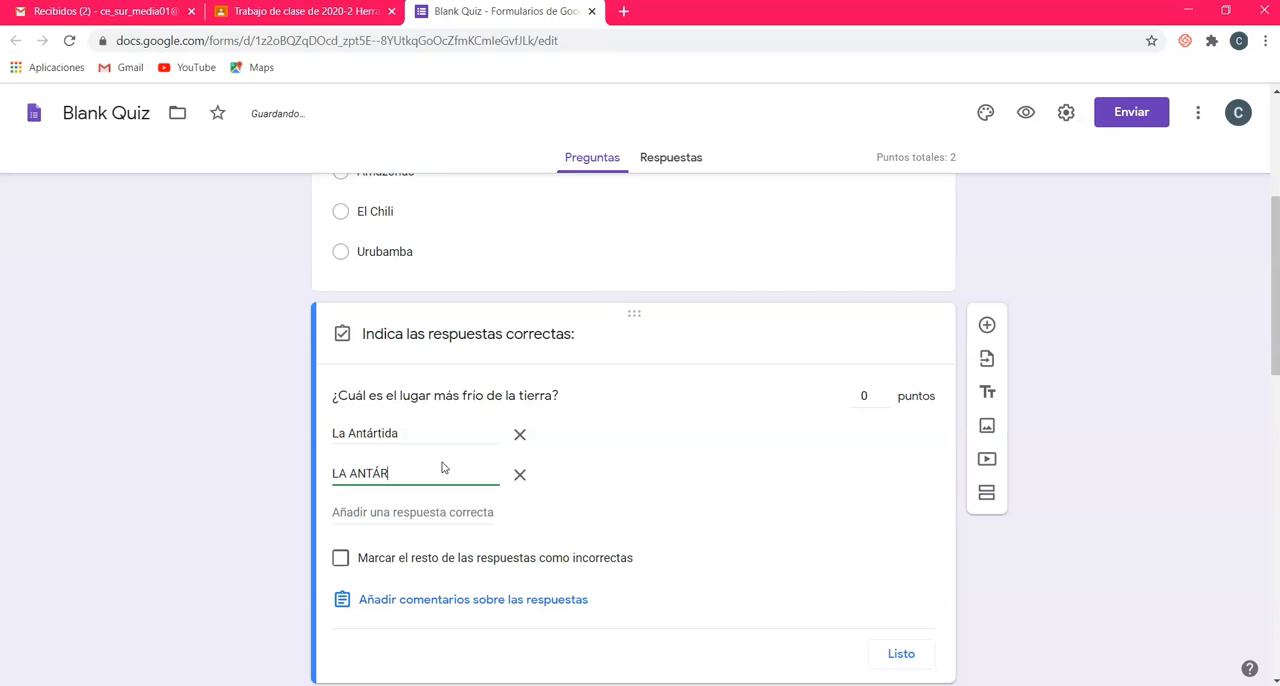
click(428, 512)
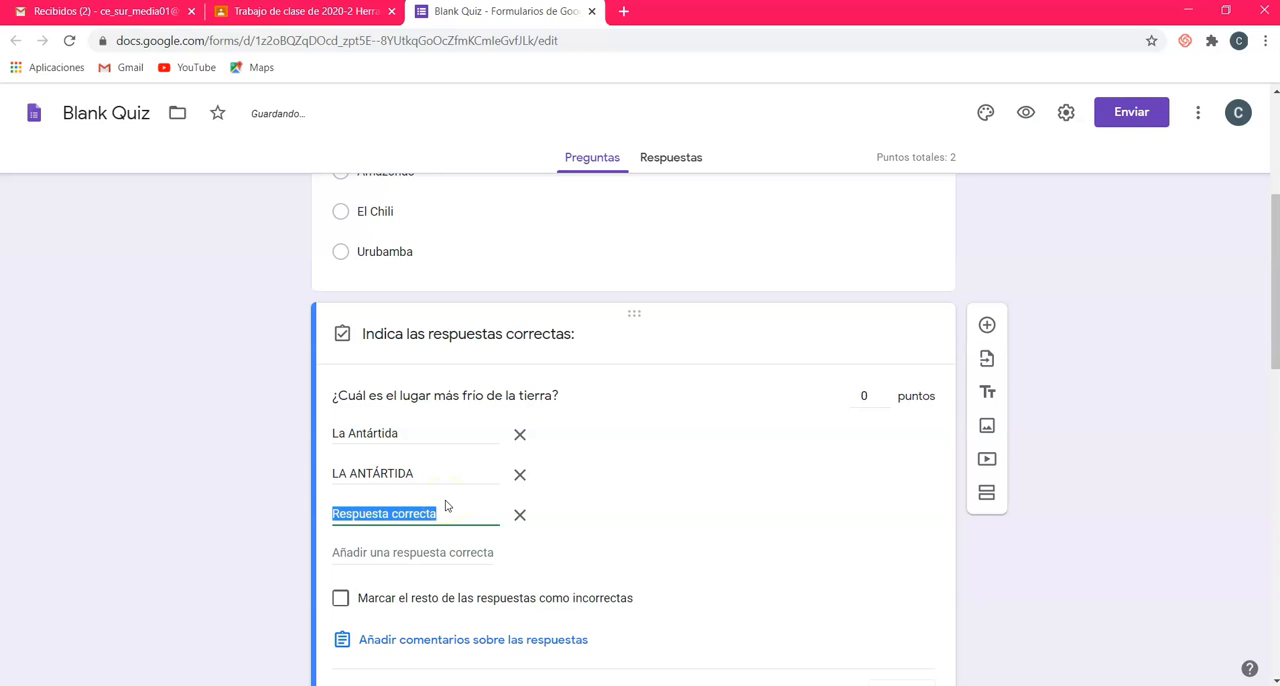
text(A)
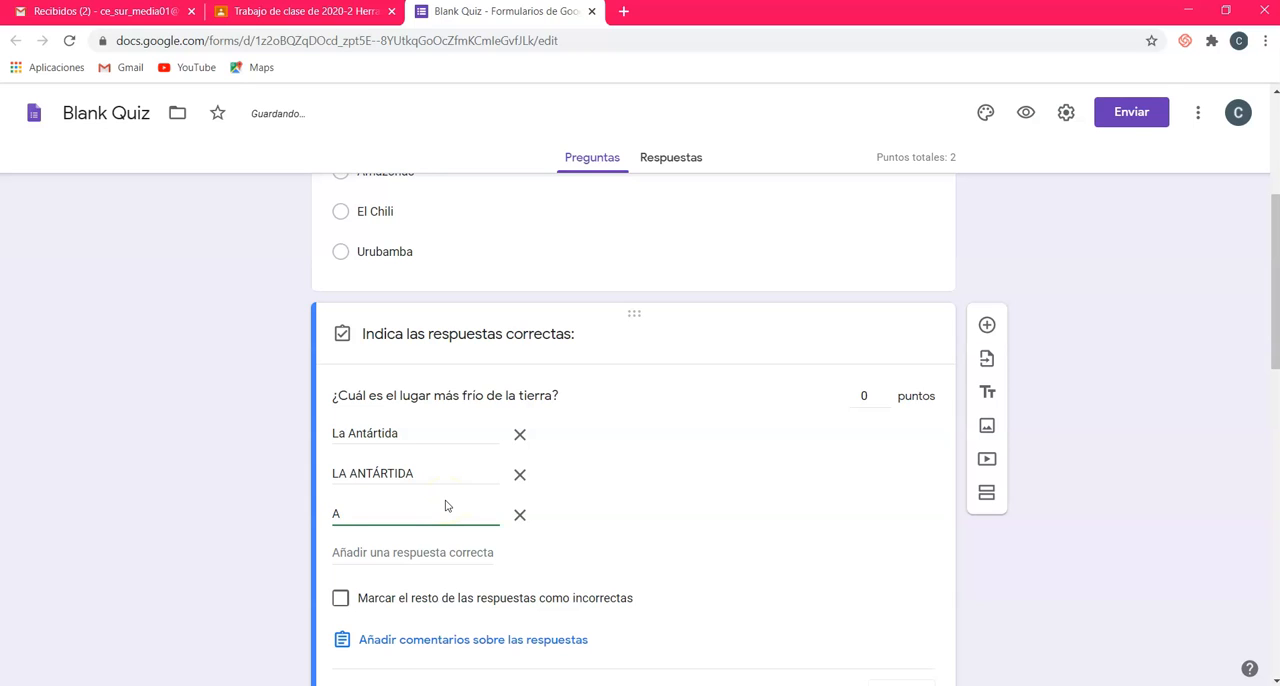
text(ntártida)
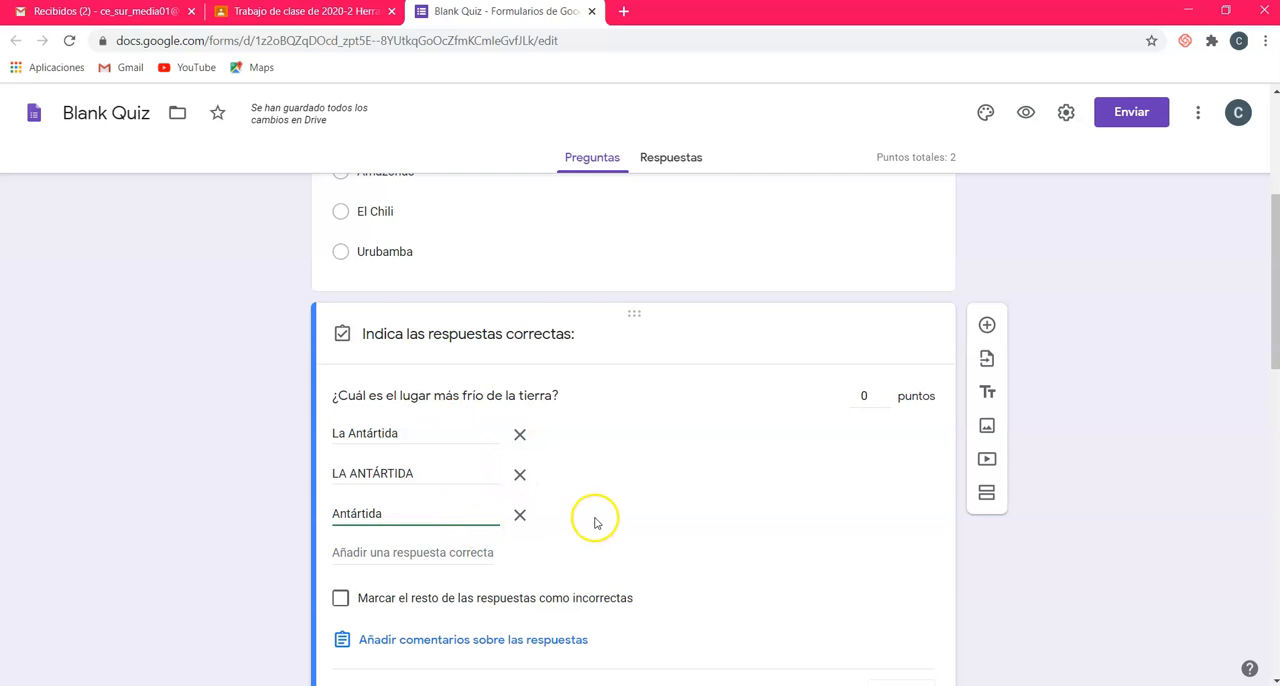
Step: Mark all other answers to the coldest-place question as incorrect and set its score to 2 points
scroll(600, 505, down, 1)
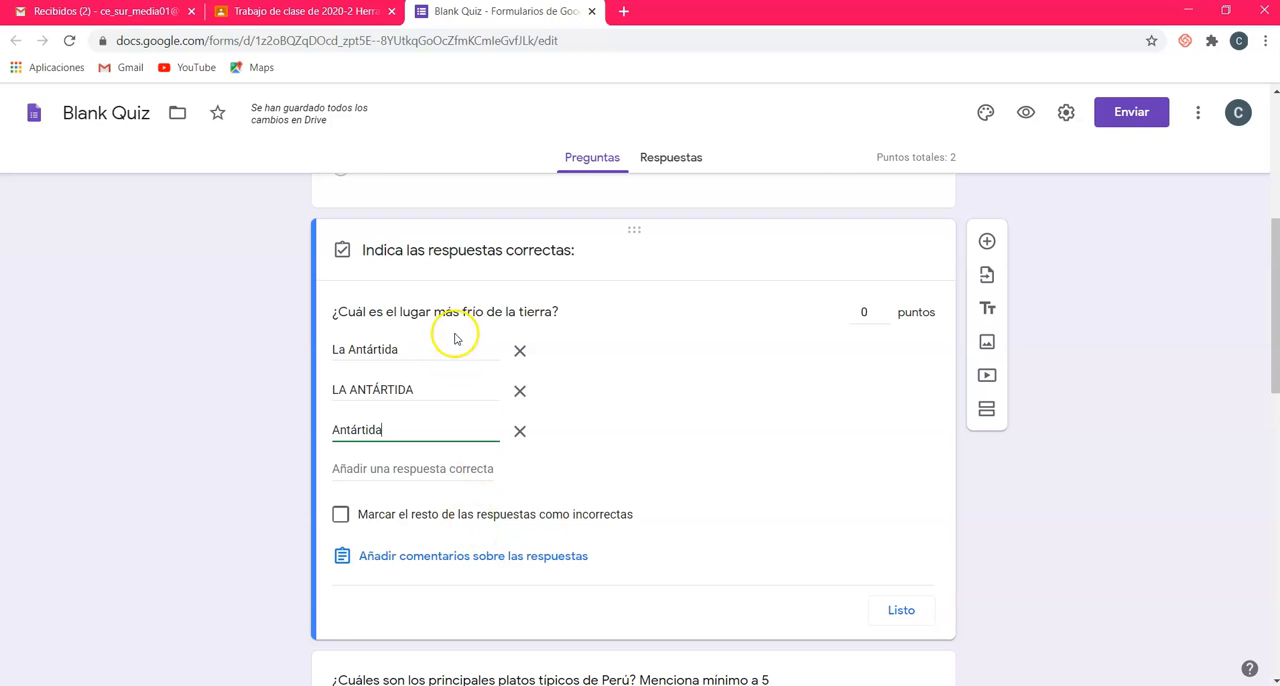
click(338, 514)
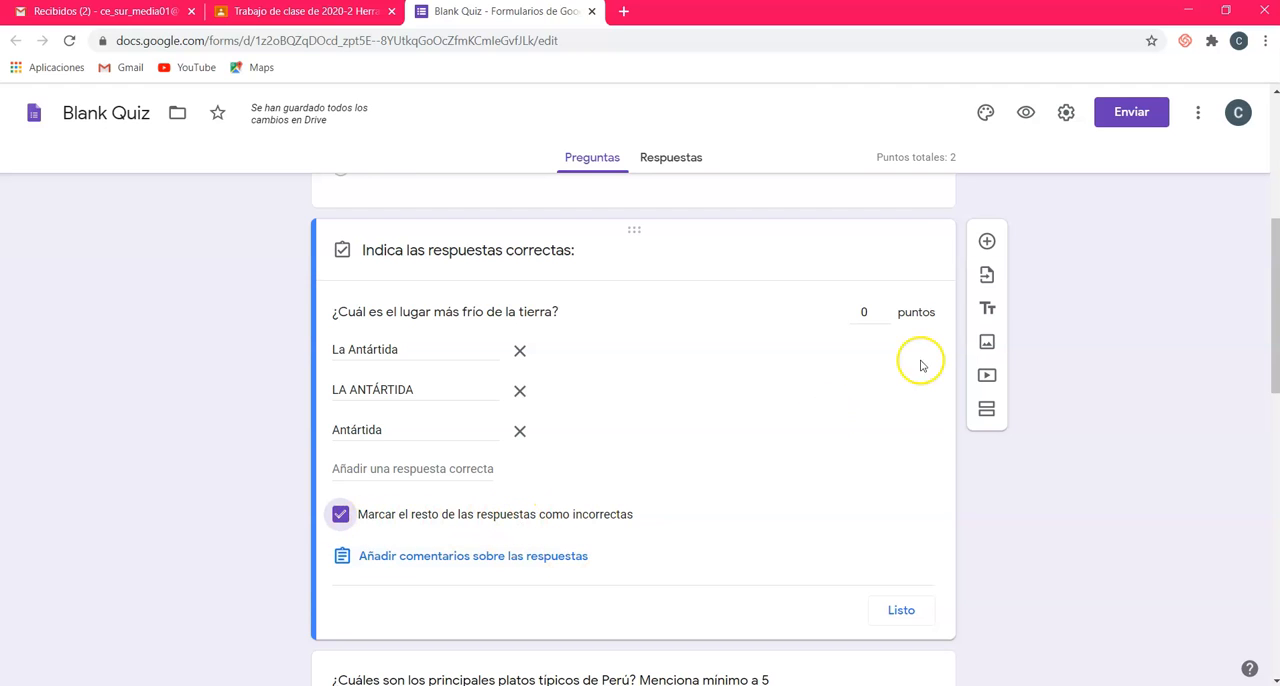
drag(868, 316, 833, 319)
text(2)
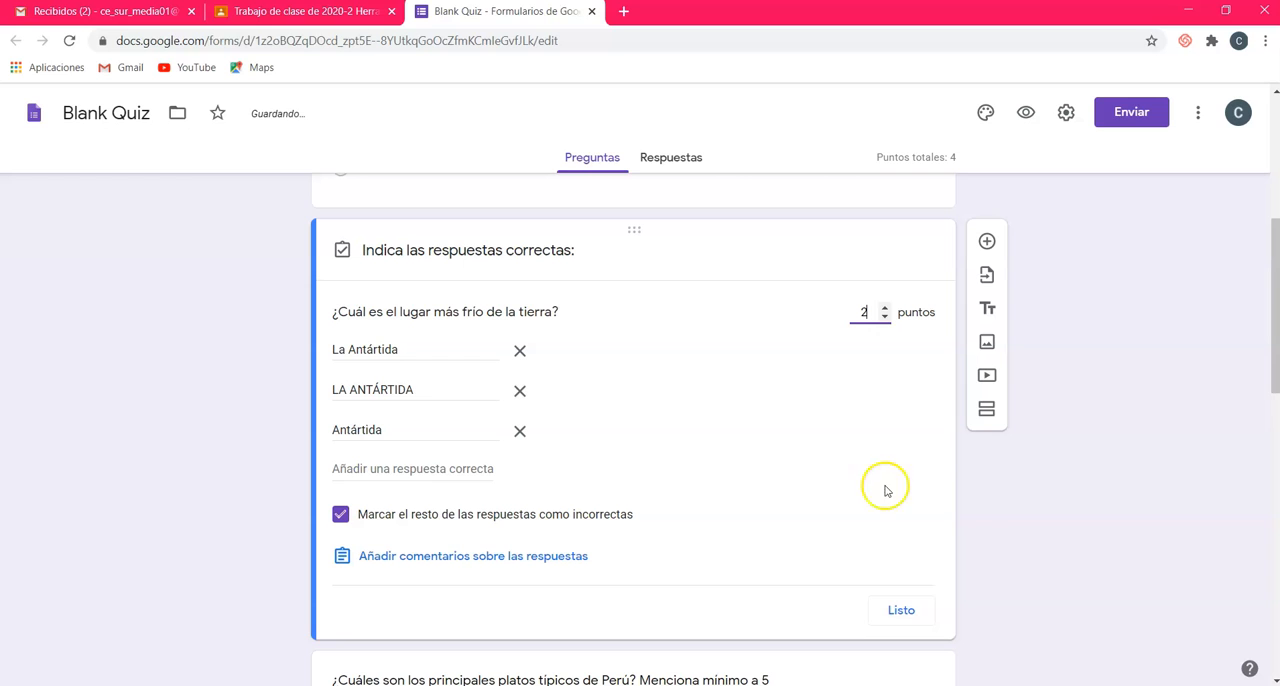
click(903, 612)
Step: Set the score of the paragraph question about Peru's typical dishes to 3 points in its answer key
scroll(998, 480, down, 1)
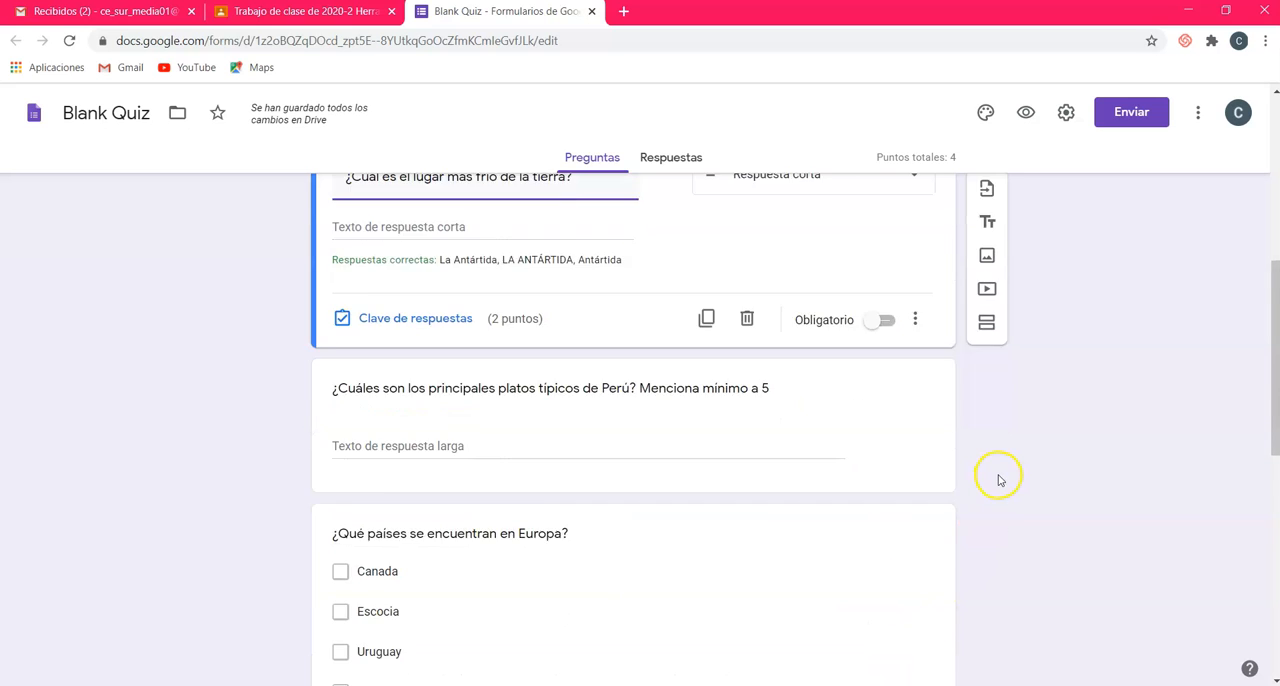
scroll(998, 480, down, 1)
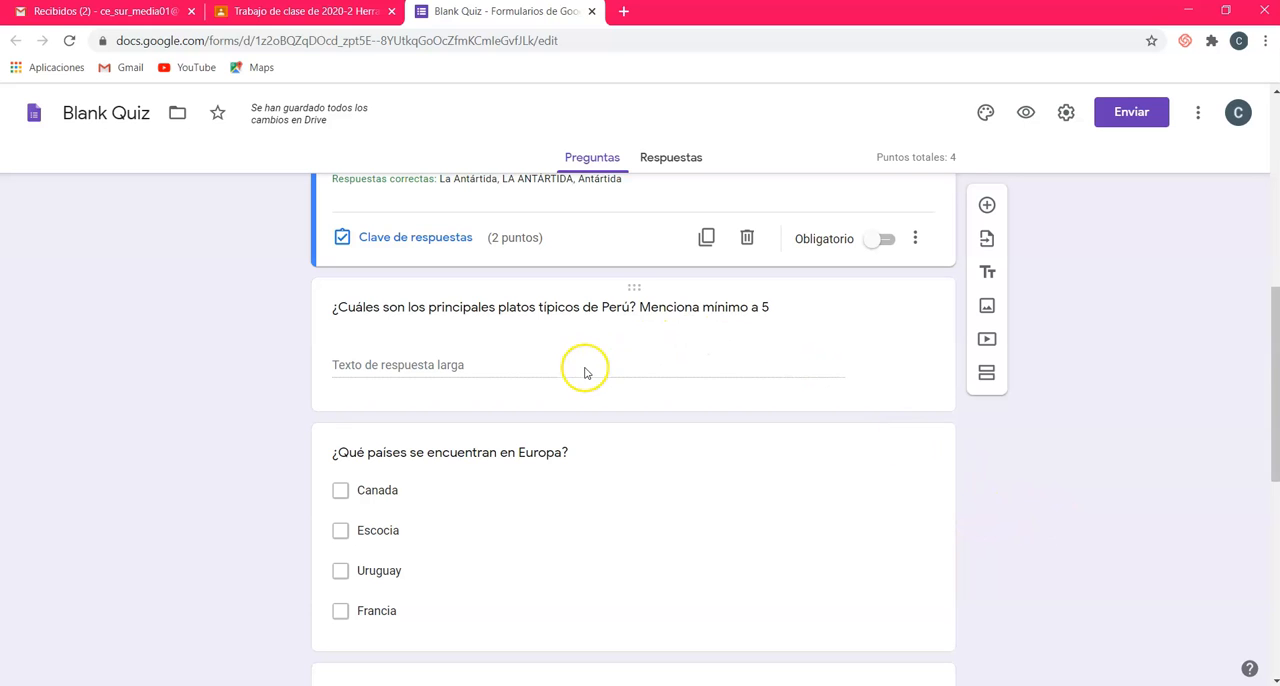
click(658, 360)
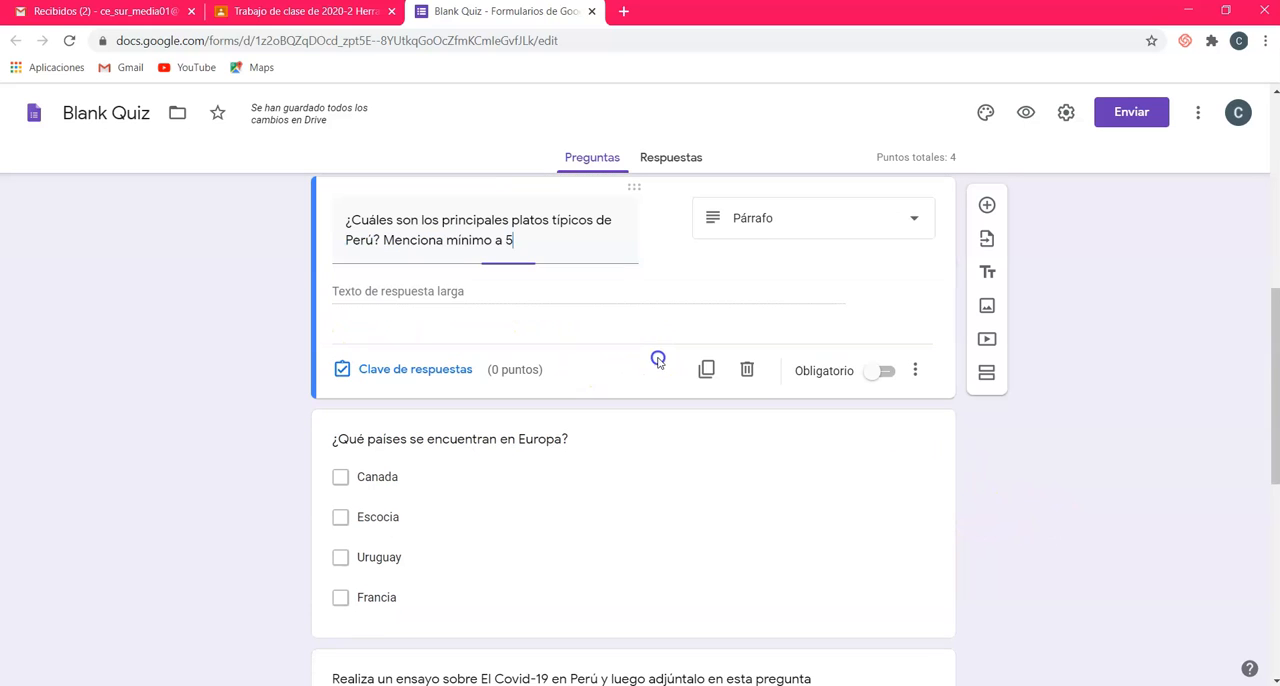
scroll(723, 349, up, 2)
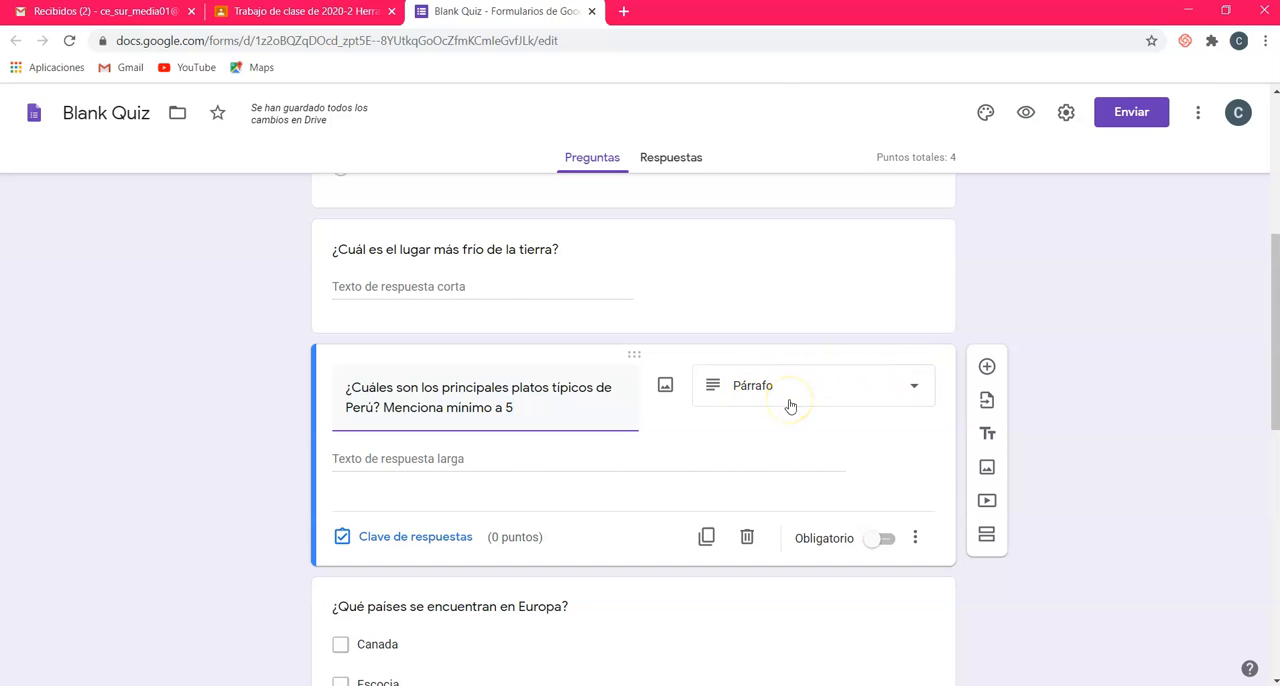
click(443, 537)
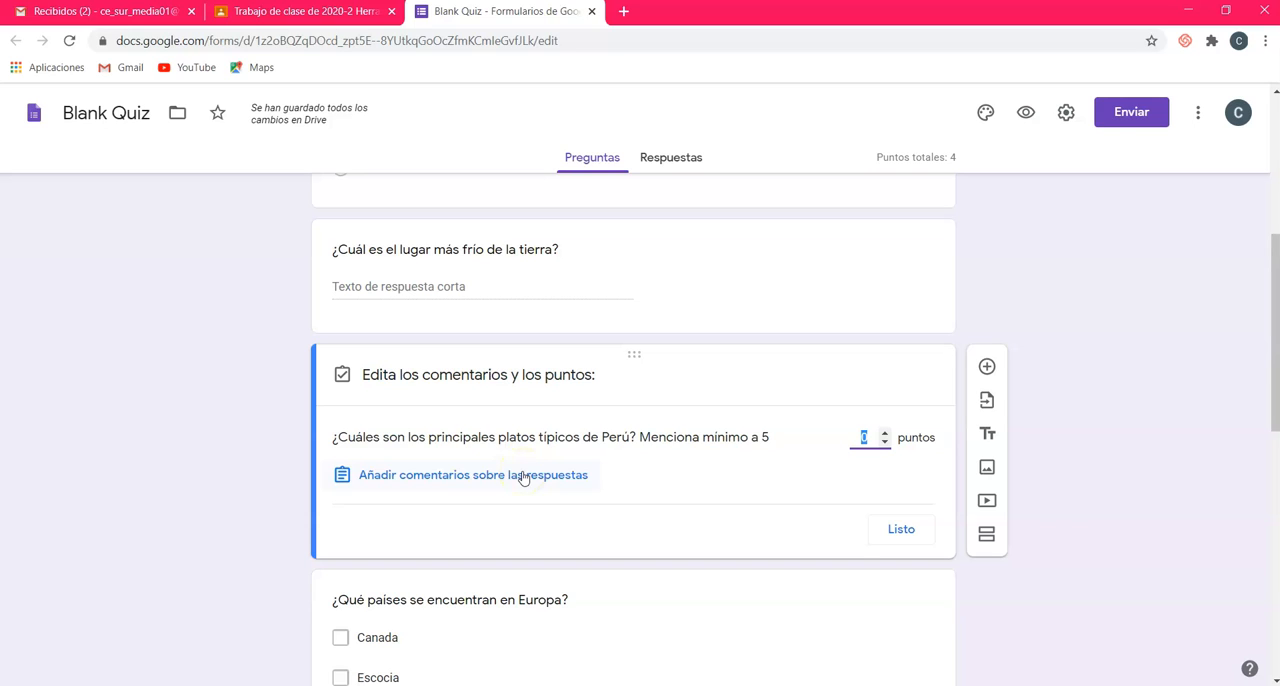
click(884, 432)
click(884, 432)
click(884, 432)
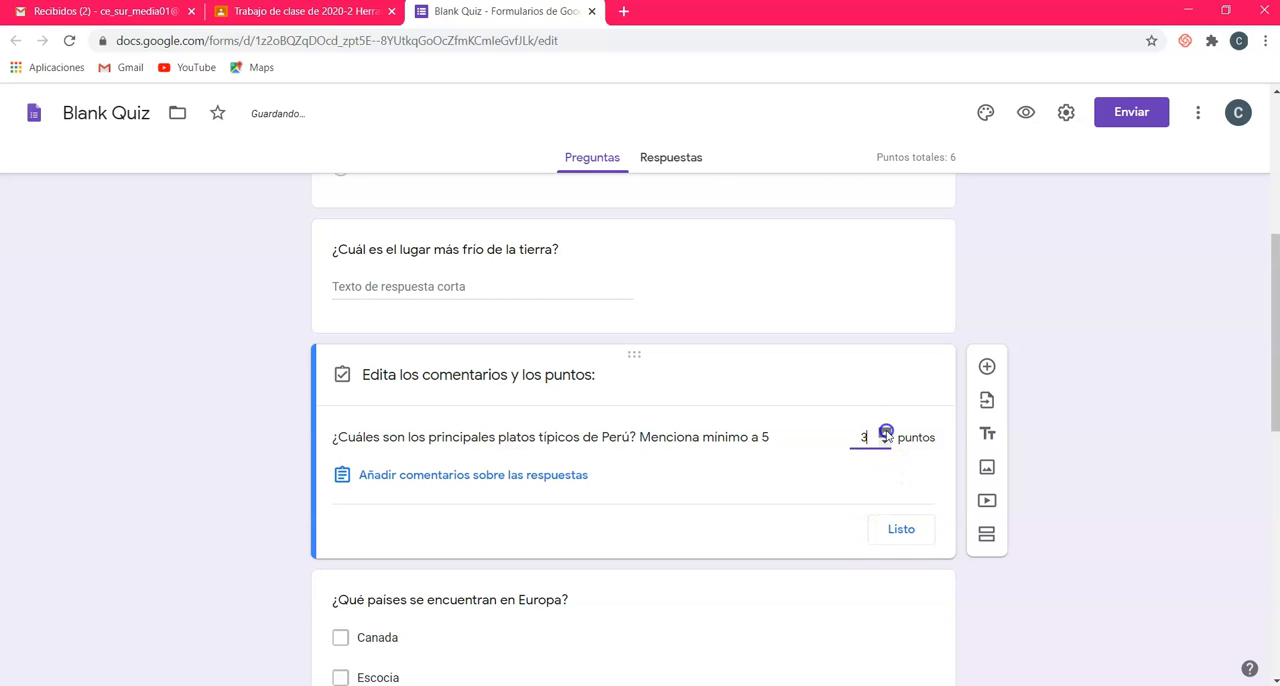
click(891, 532)
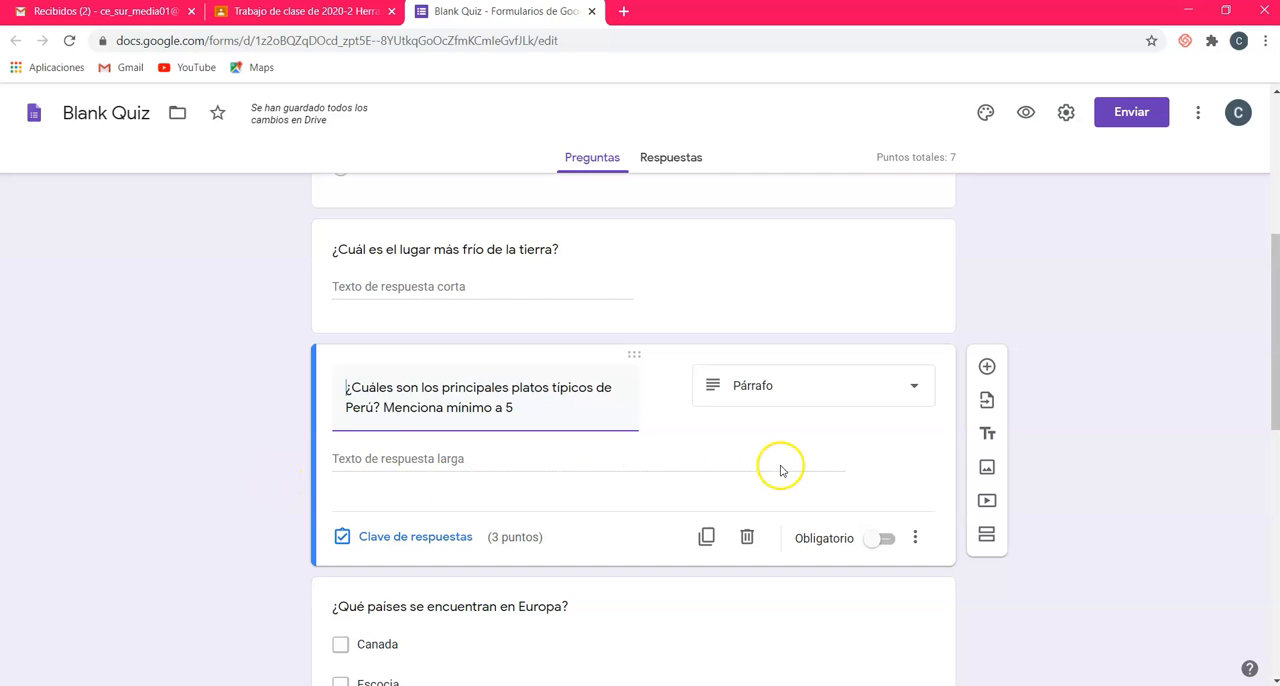
Step: Make the typical-dishes and coldest-place questions required, and check that the longest-river question is required too
scroll(784, 474, up, 1)
scroll(784, 474, down, 3)
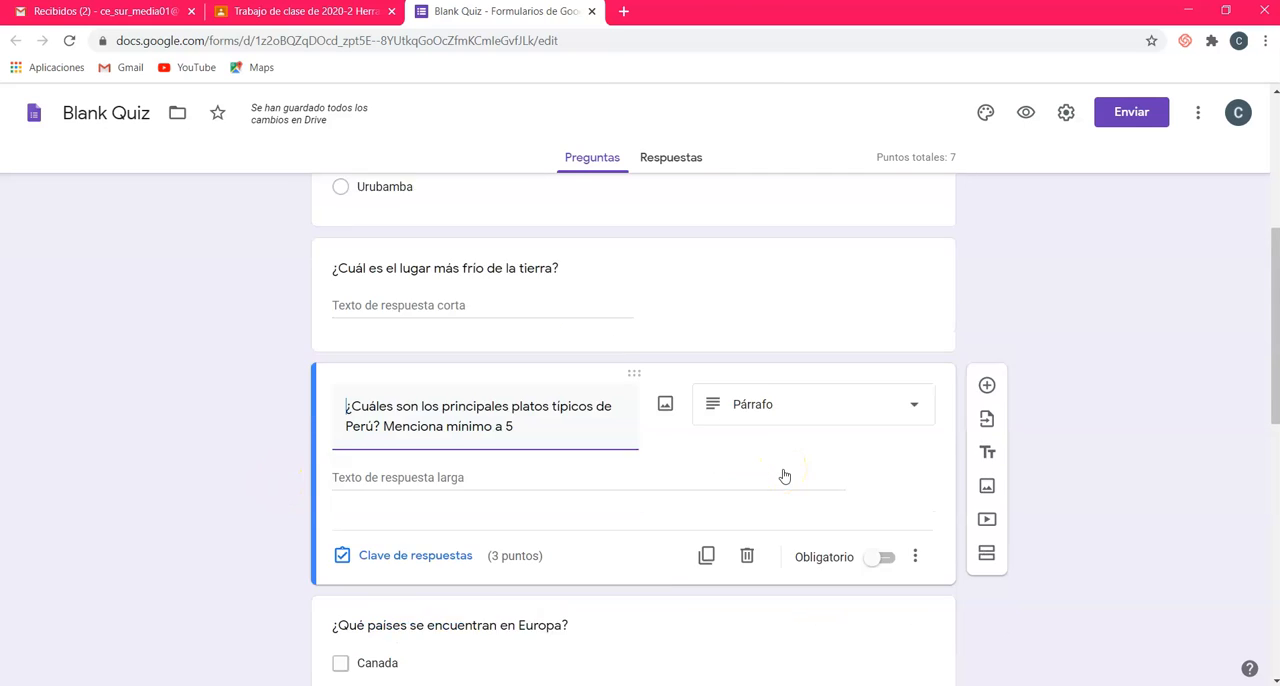
scroll(790, 466, up, 2)
click(887, 540)
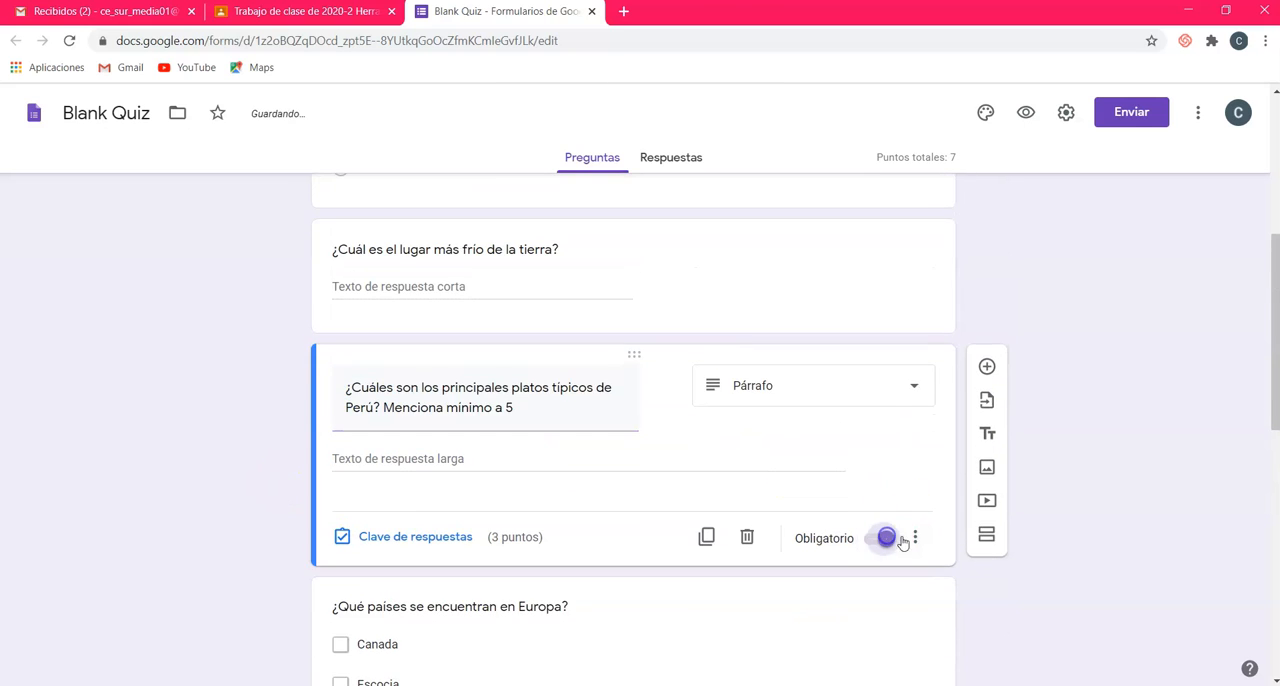
click(640, 264)
click(884, 406)
scroll(905, 450, up, 3)
click(732, 330)
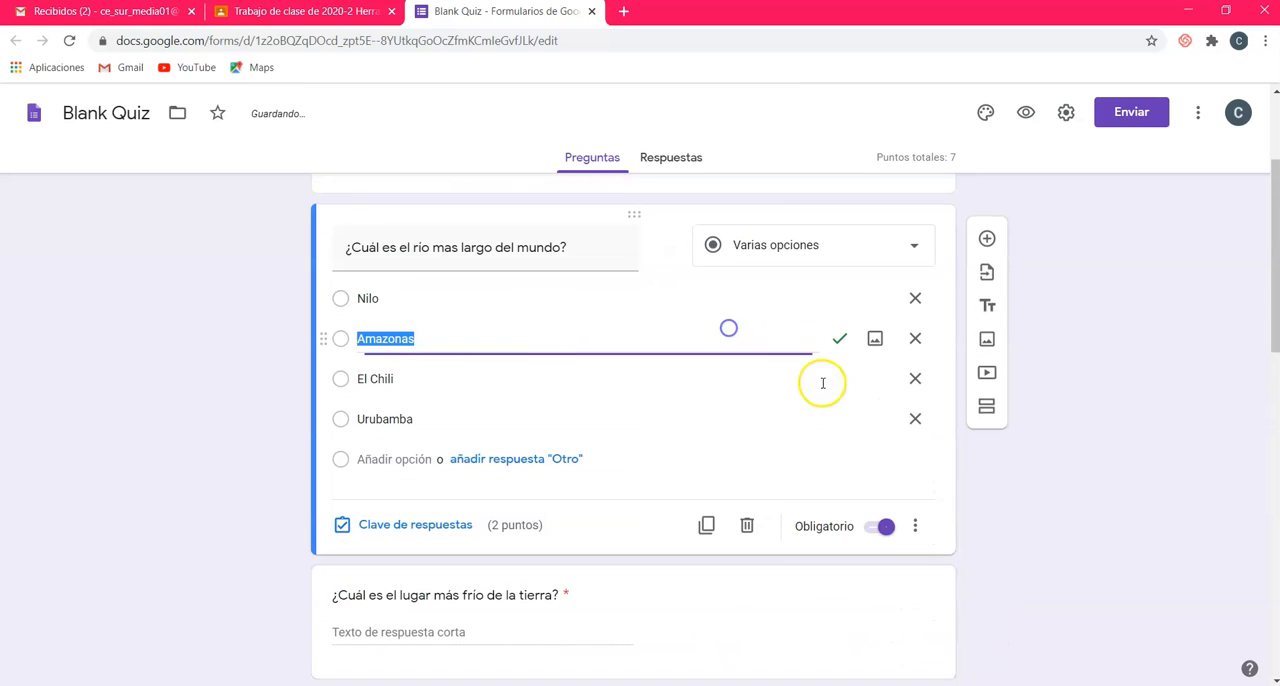
Step: Select the question about which countries are in Europe and review its question type options
scroll(878, 528, down, 4)
scroll(880, 520, down, 1)
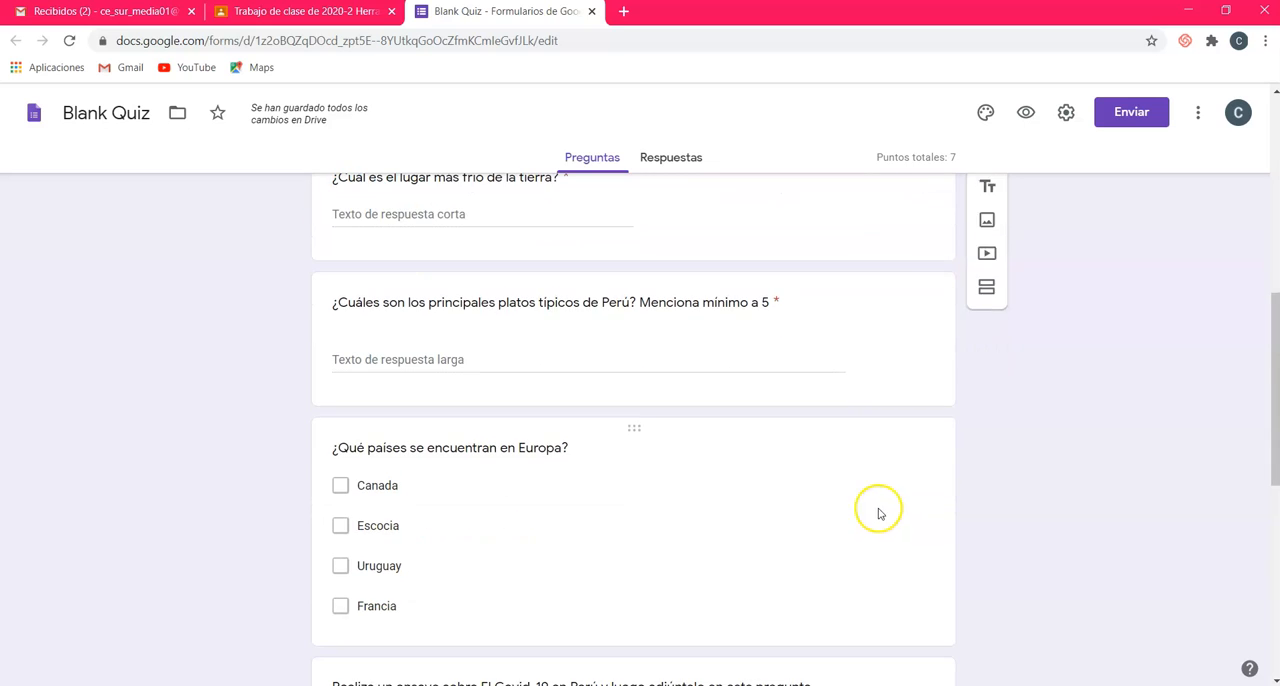
click(714, 489)
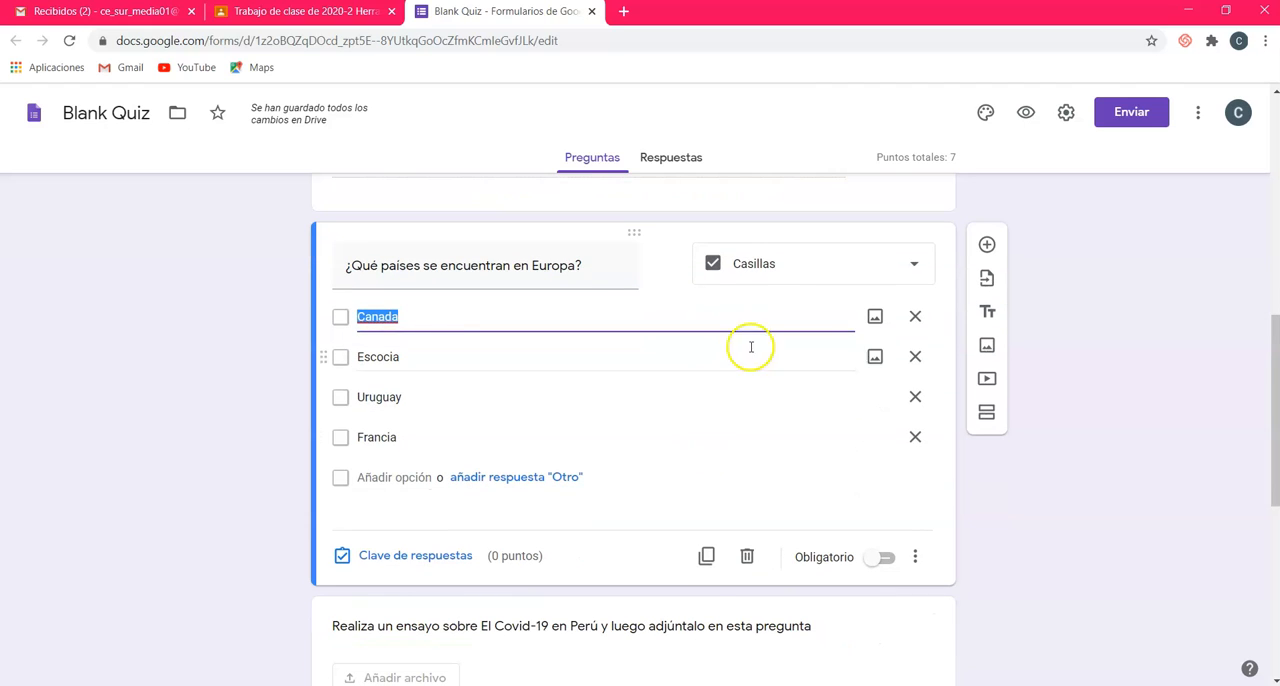
click(778, 262)
click(780, 262)
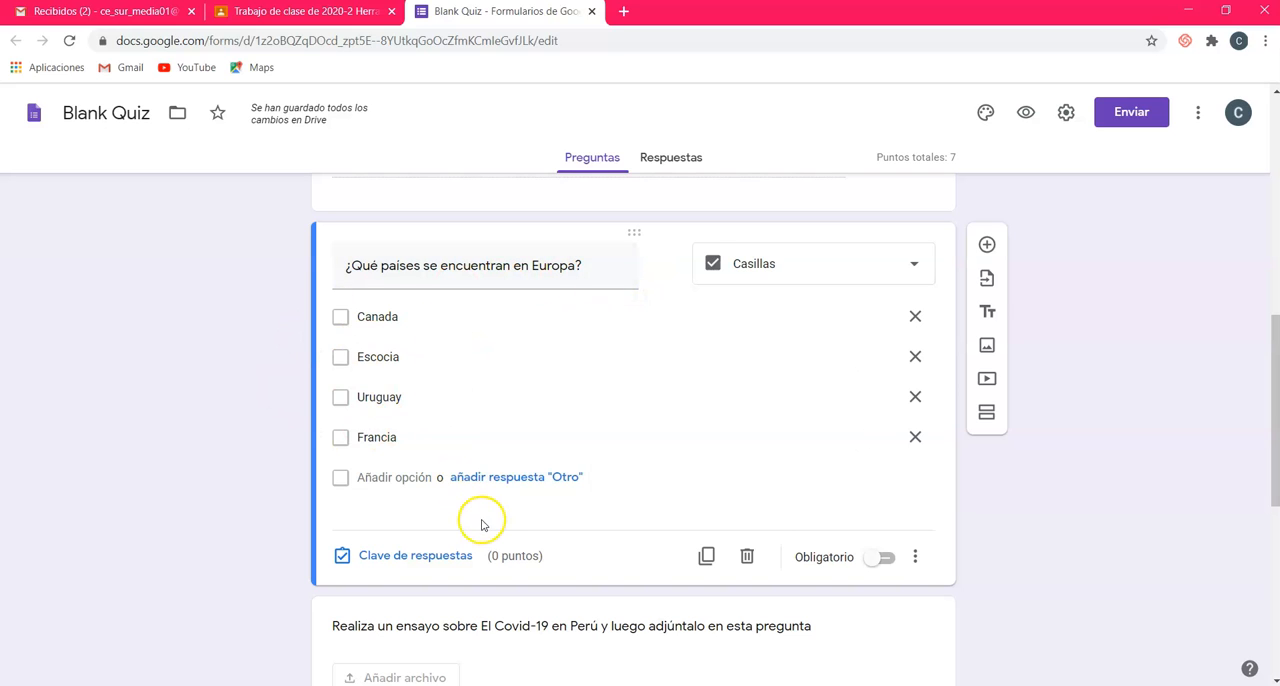
Step: Mark Escocia and Francia as the correct answers to the European countries question and set its score to 2 points
click(411, 558)
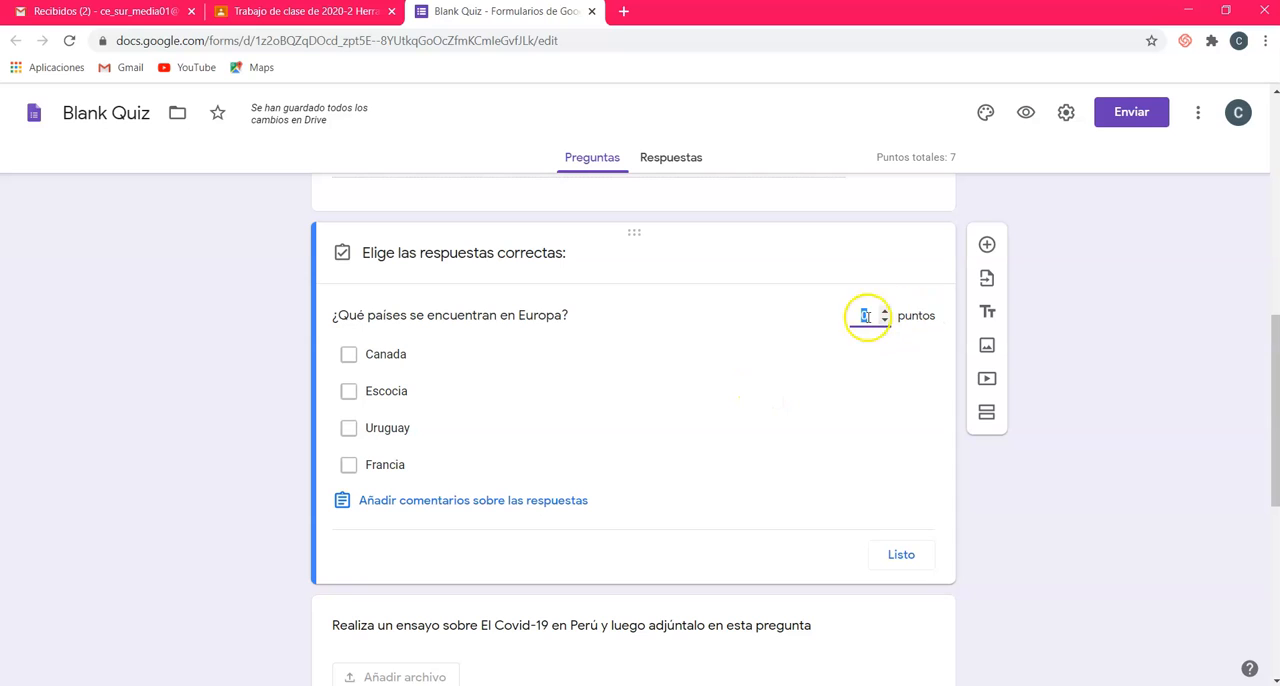
click(350, 390)
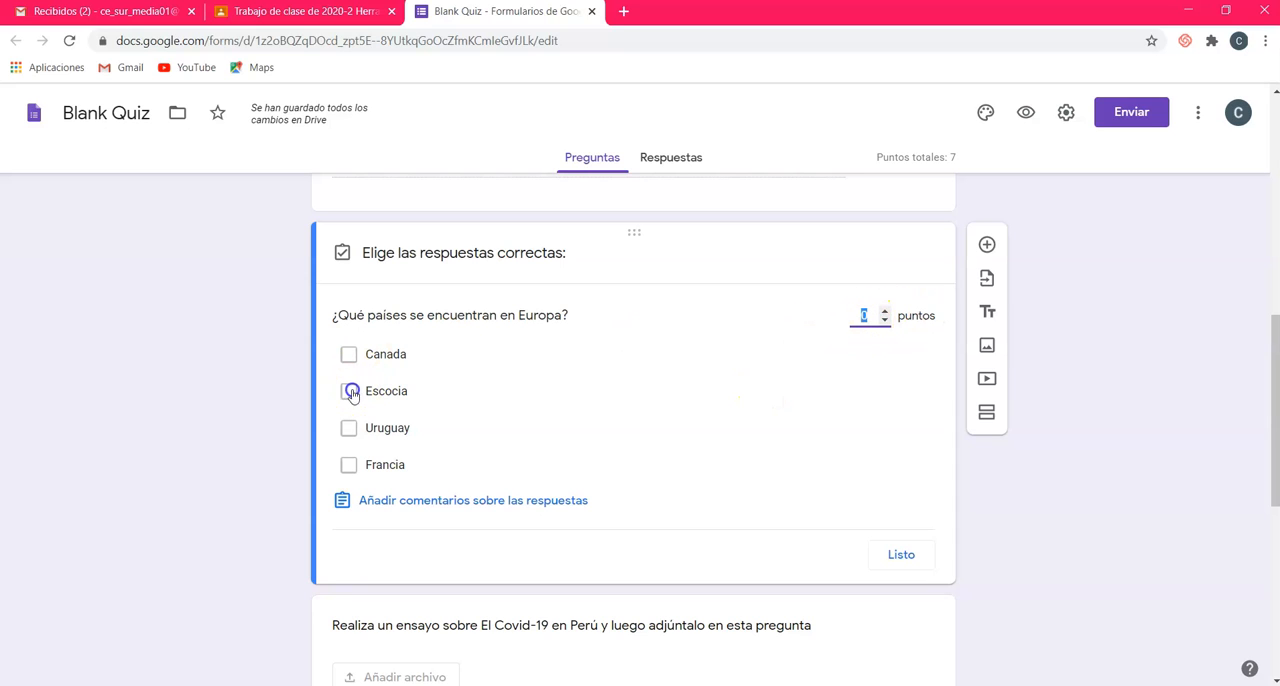
click(348, 465)
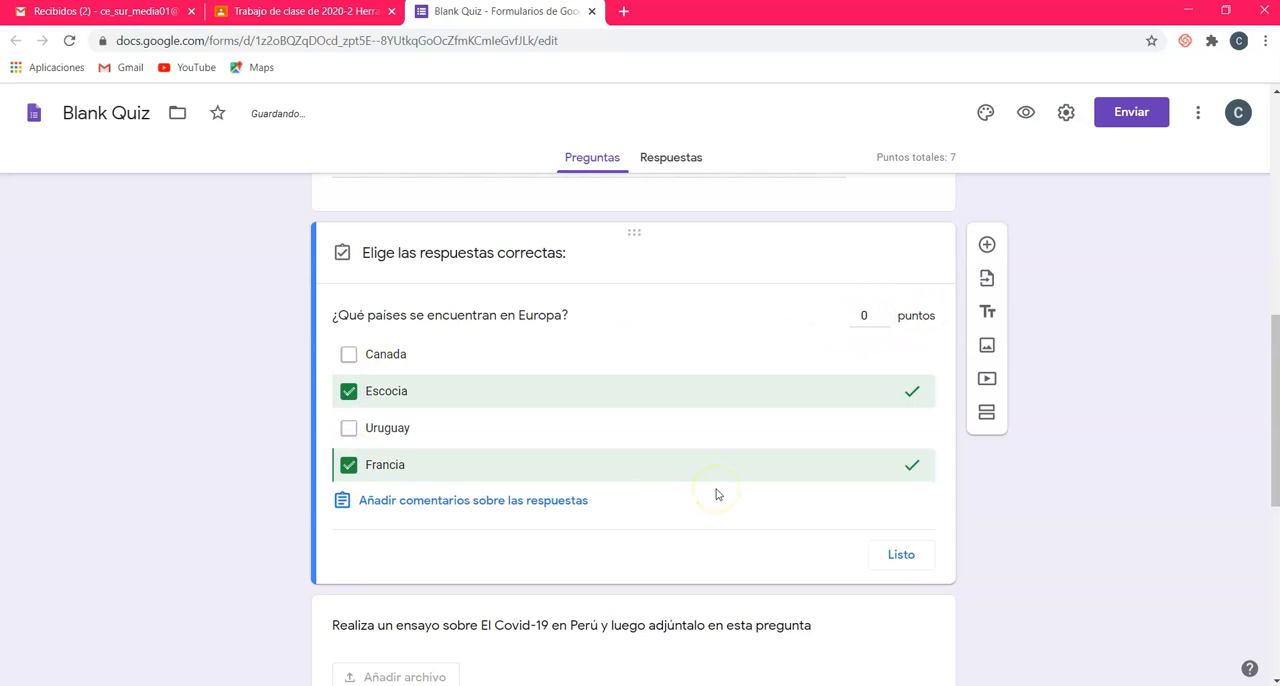
click(880, 312)
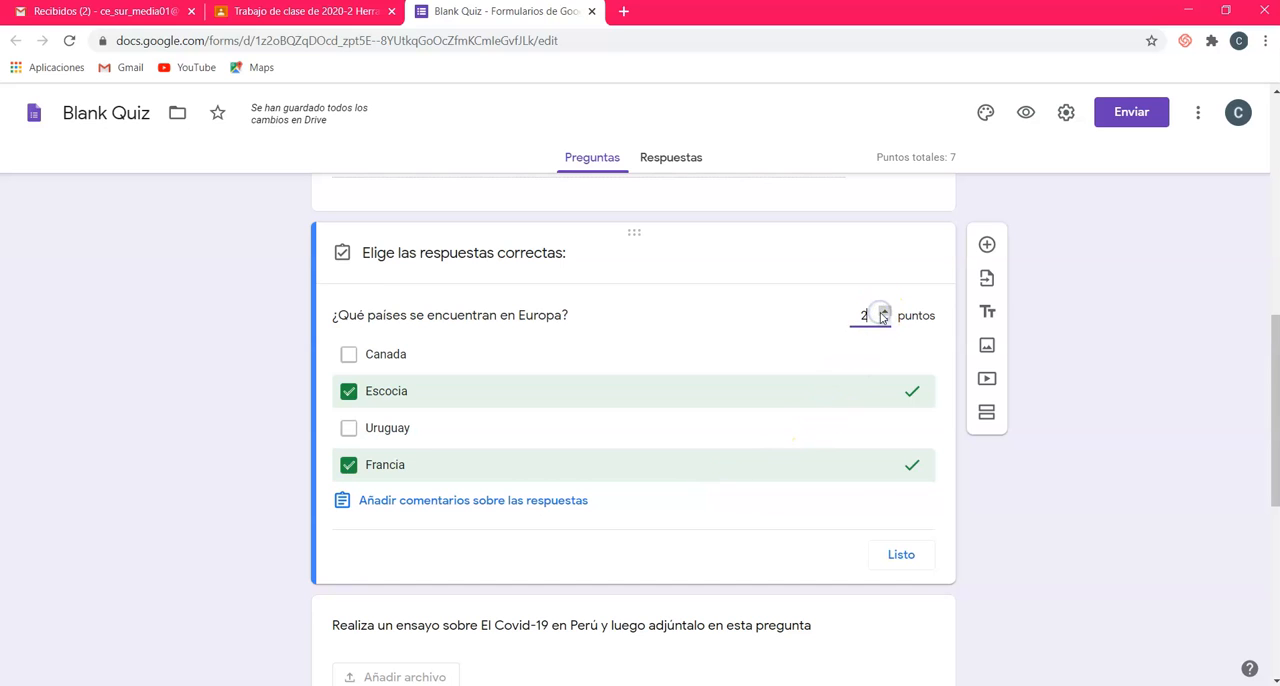
click(901, 555)
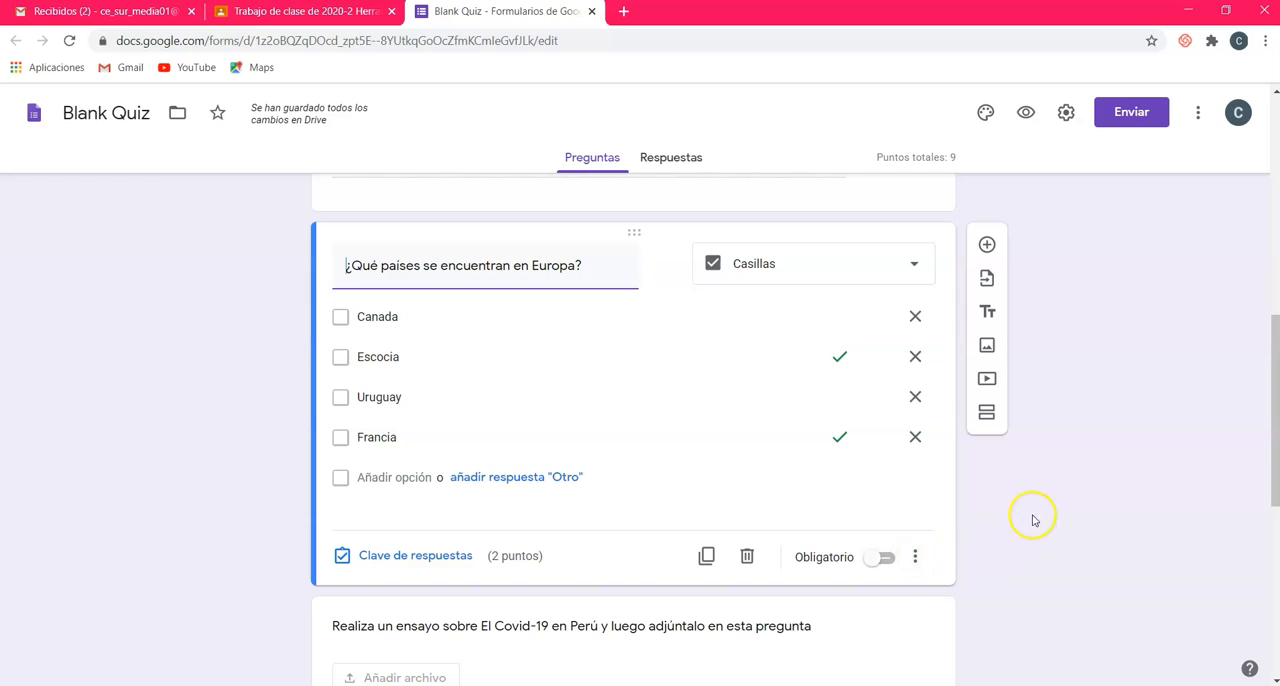
Step: Review the available question types for the European countries checkbox question, leaving the list without choosing another type
scroll(1065, 495, up, 1)
scroll(1065, 495, down, 1)
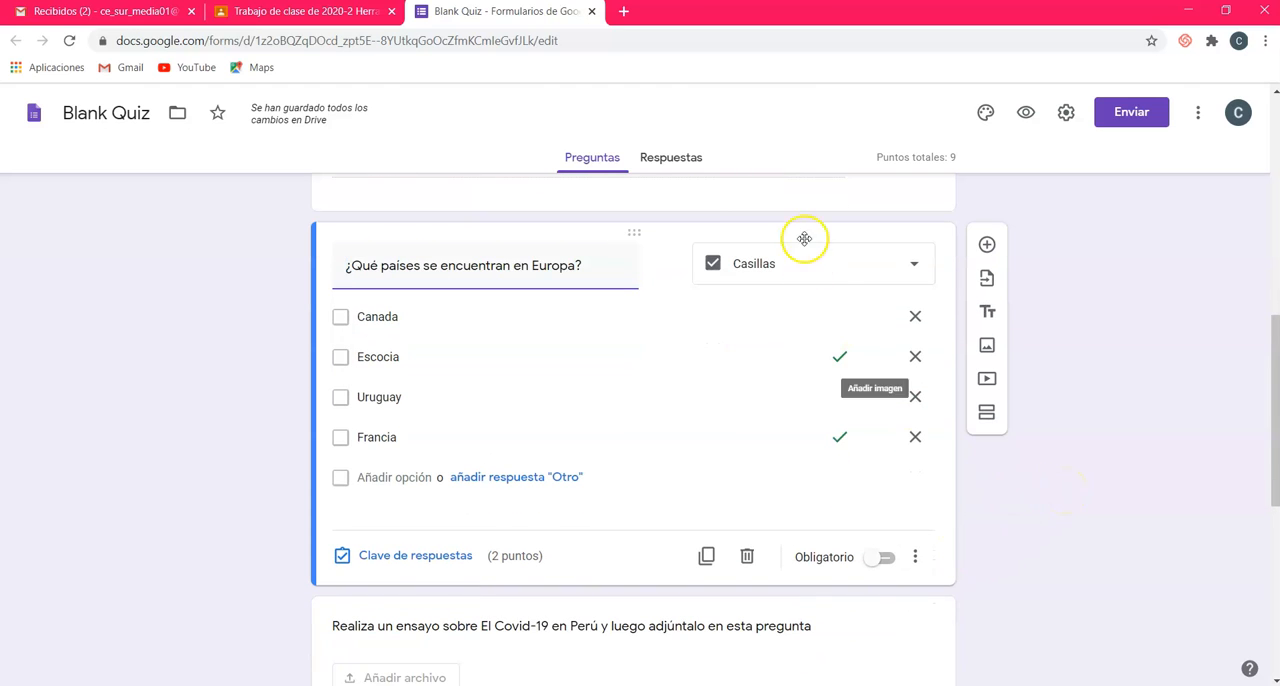
click(890, 262)
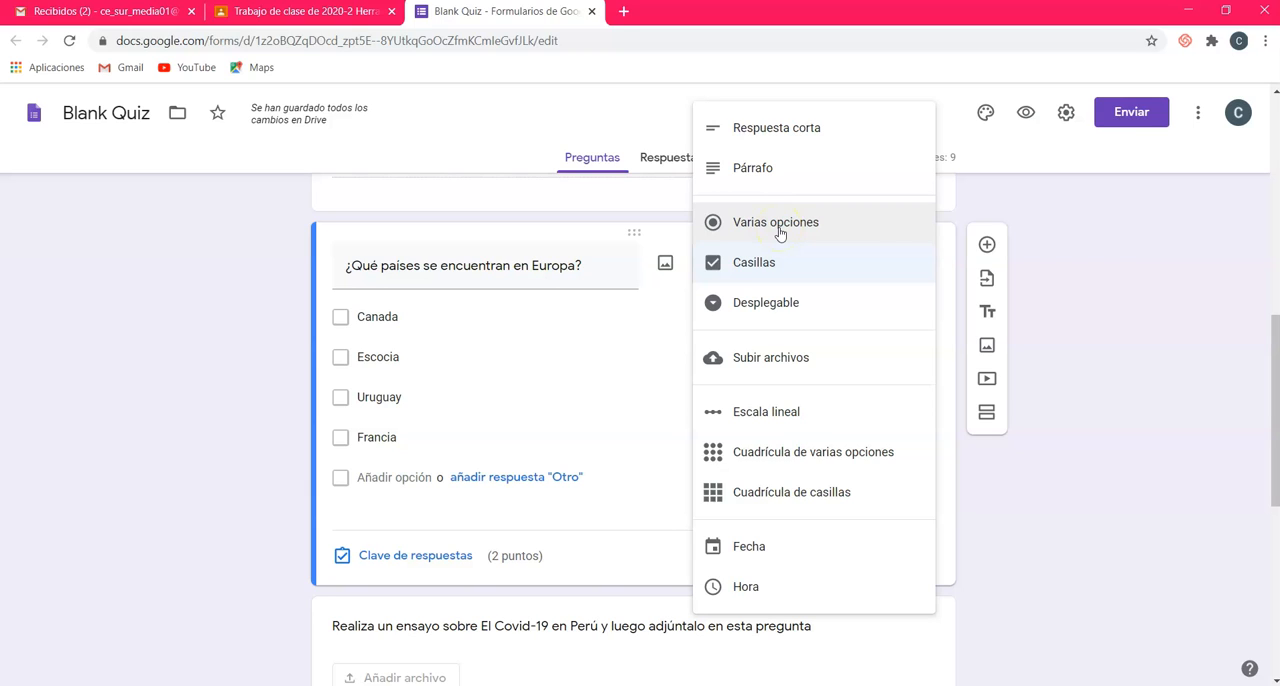
click(1078, 422)
Step: Restrict the file upload question about the Covid-19 essay to certain file types, allowing only PDF
scroll(651, 514, down, 3)
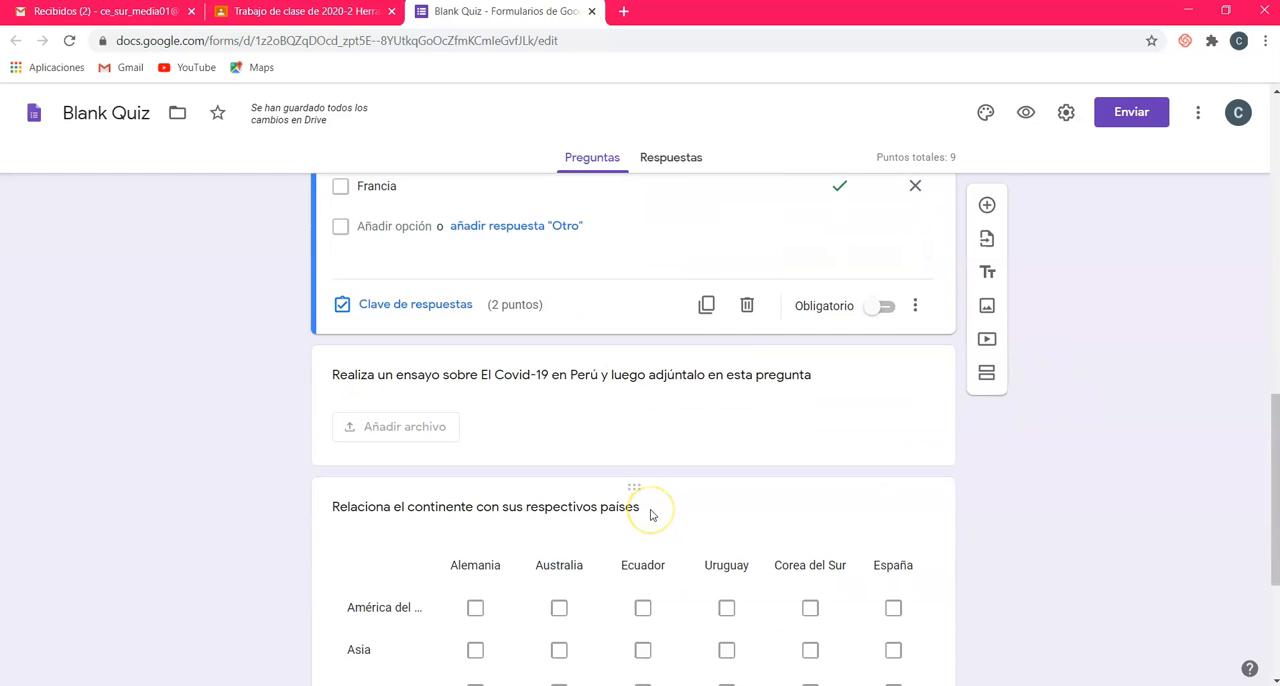
click(600, 352)
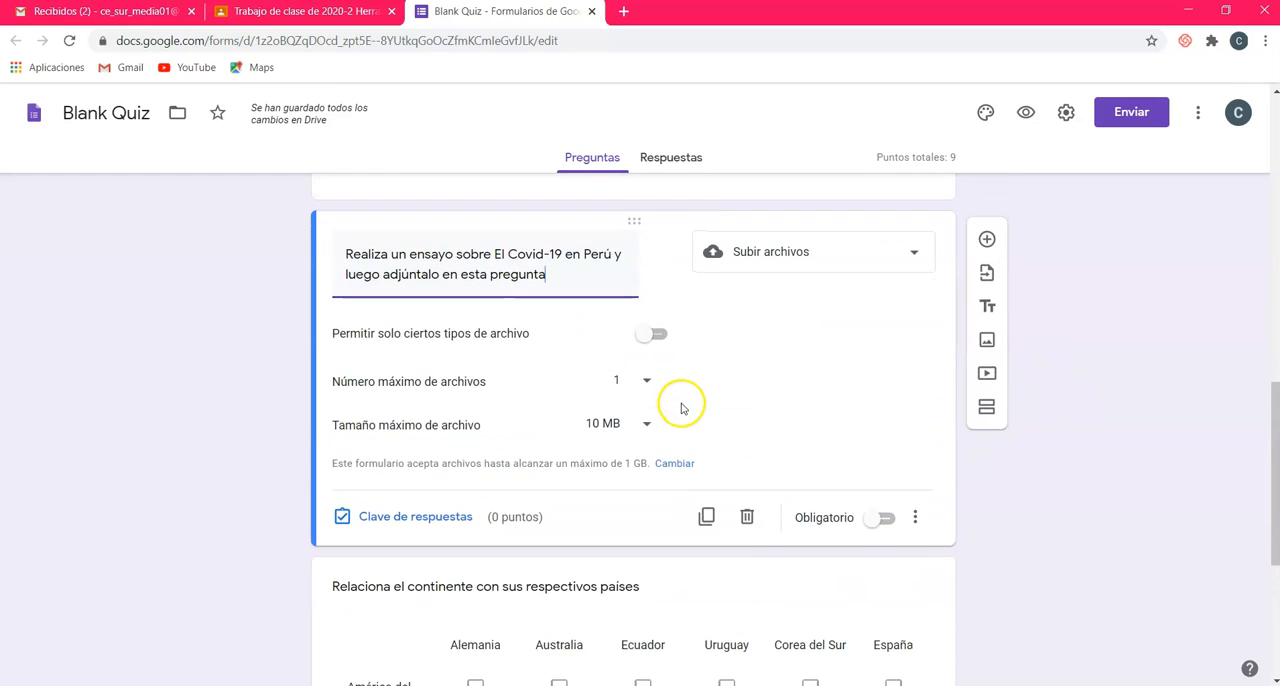
scroll(680, 408, up, 1)
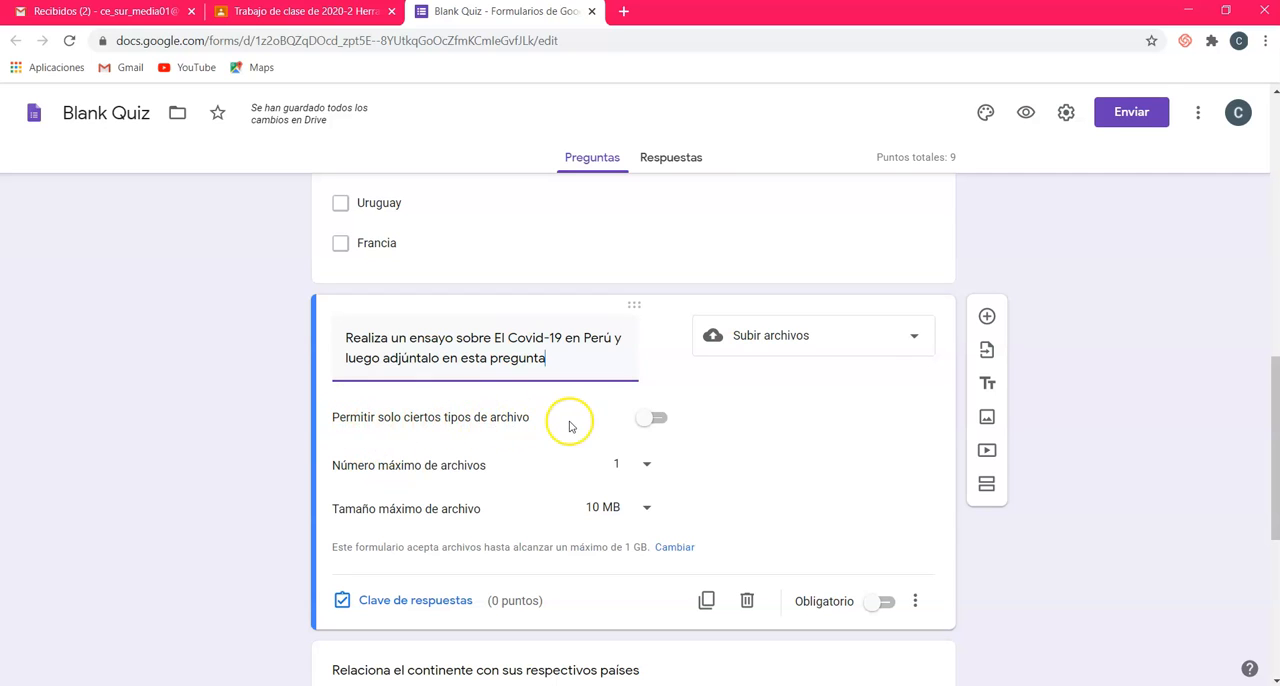
click(664, 421)
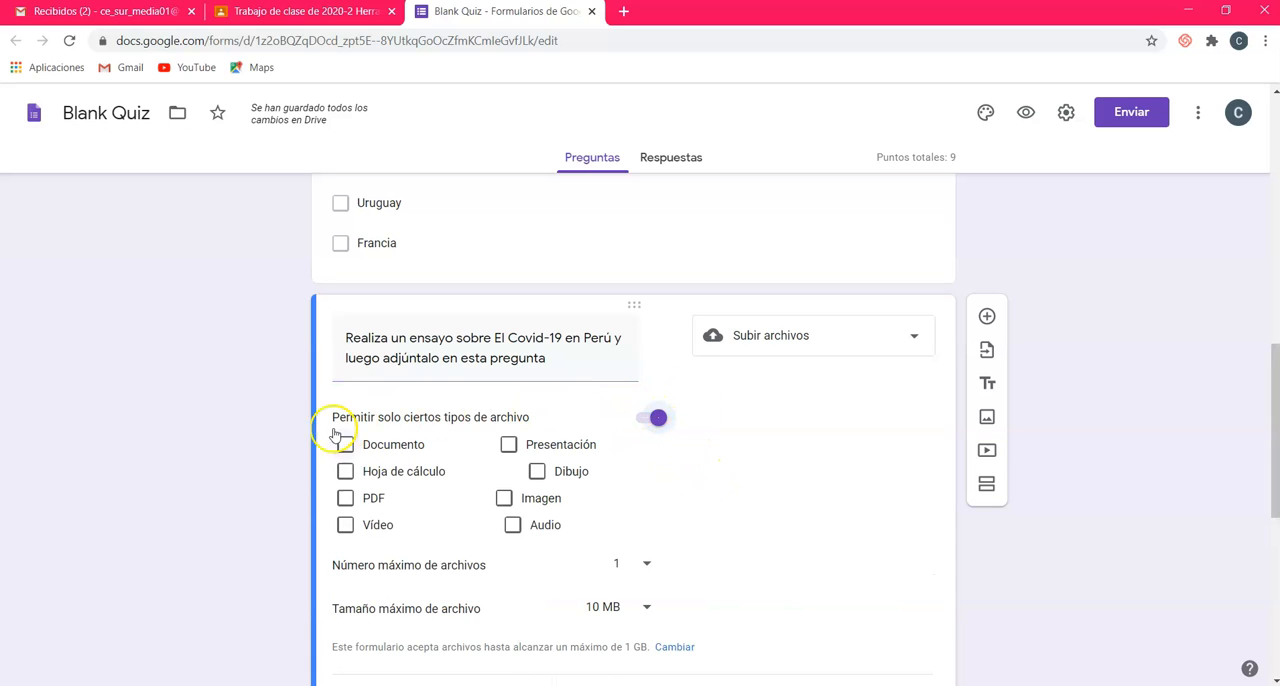
click(350, 498)
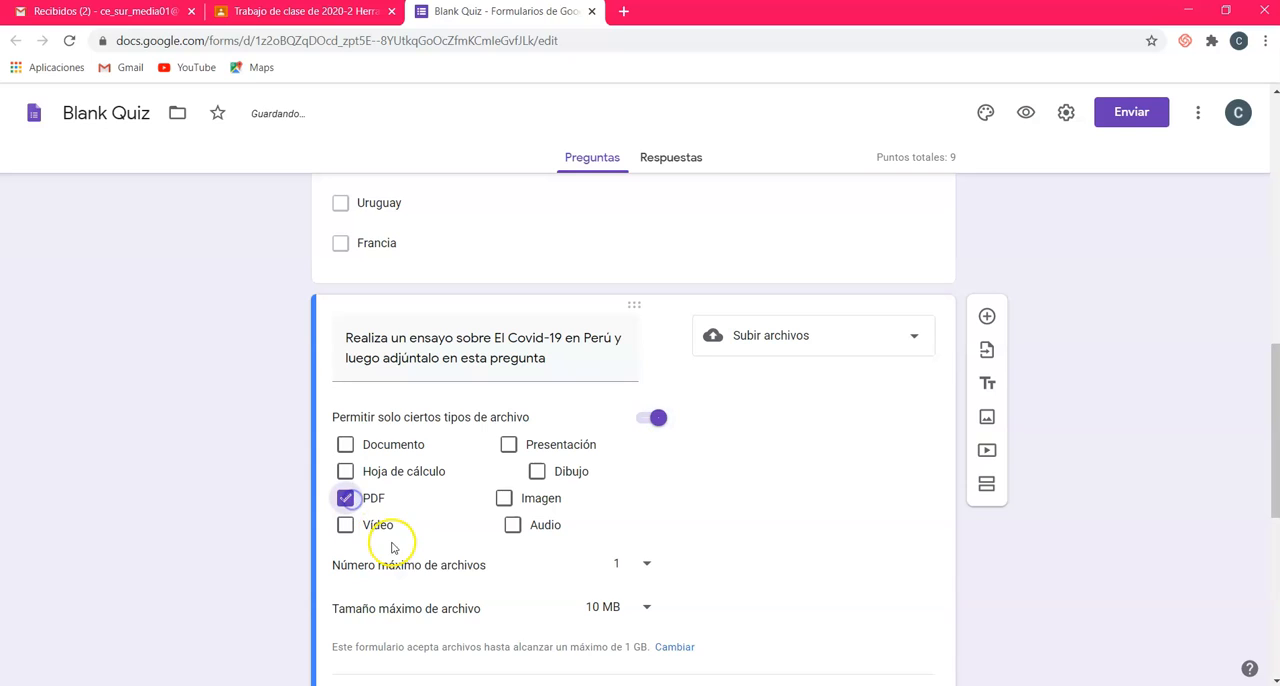
click(345, 444)
click(346, 498)
click(345, 444)
click(345, 498)
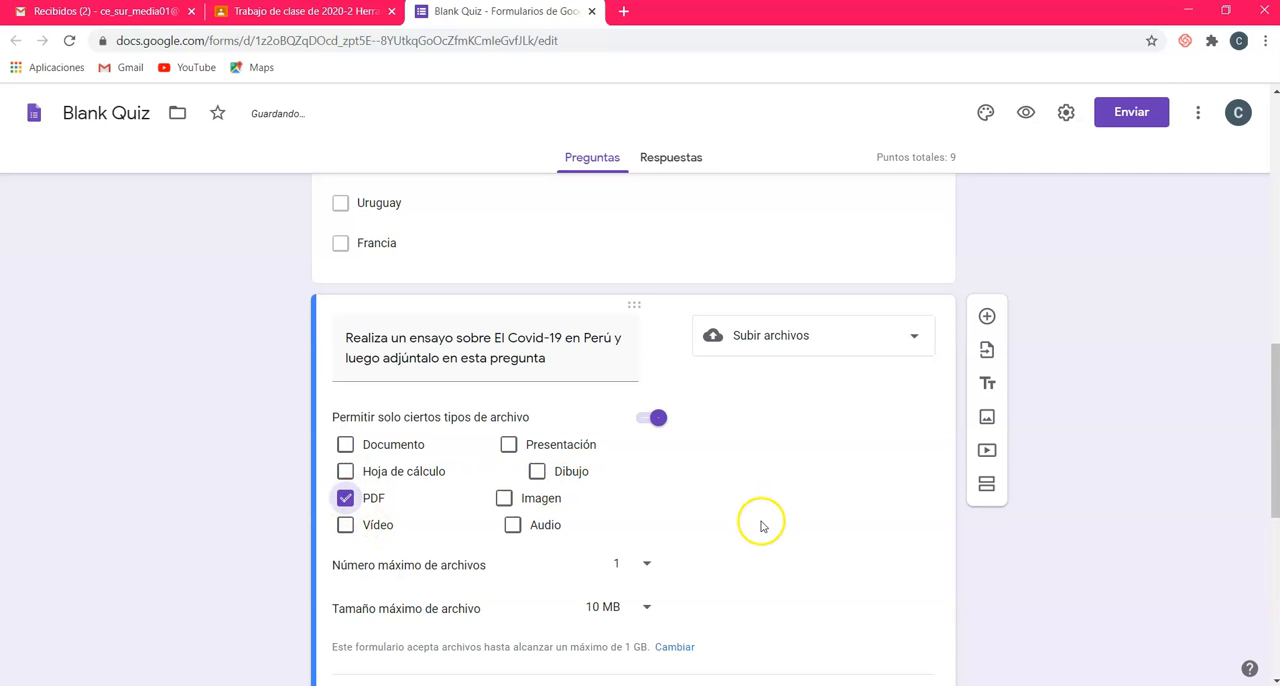
Step: Choose 1 as the essay upload's maximum number of files and review the maximum file size options
scroll(760, 520, down, 1)
click(649, 481)
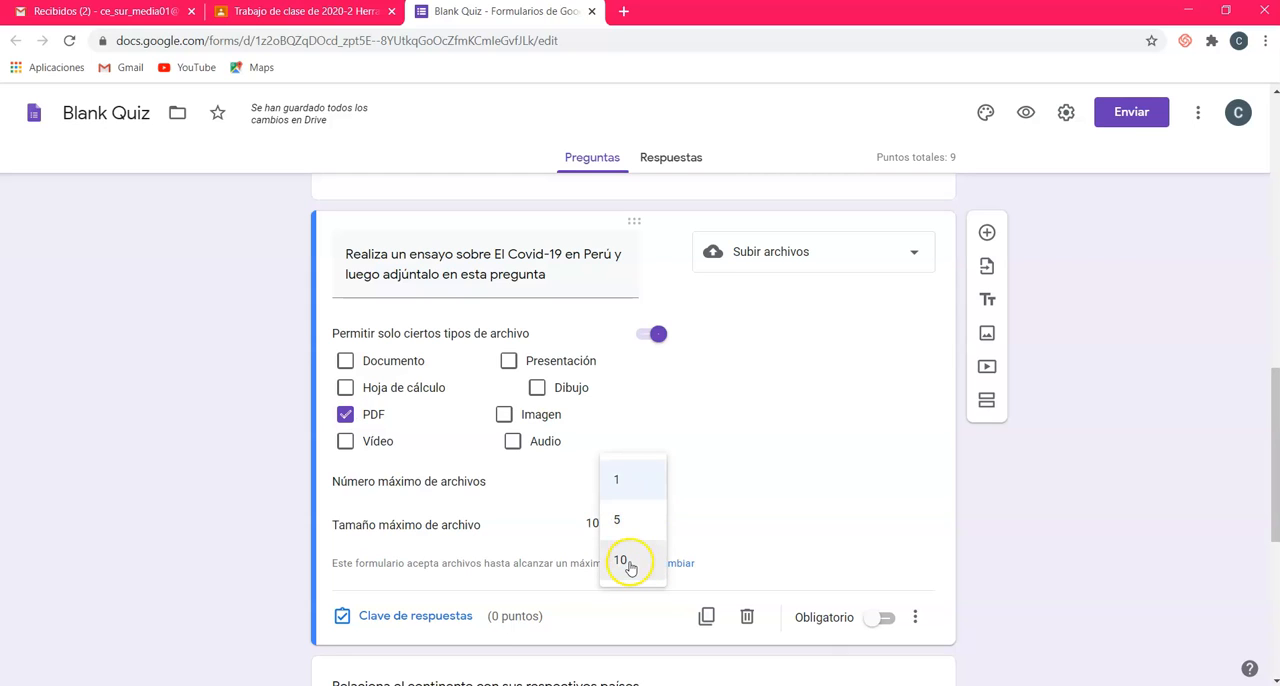
click(626, 480)
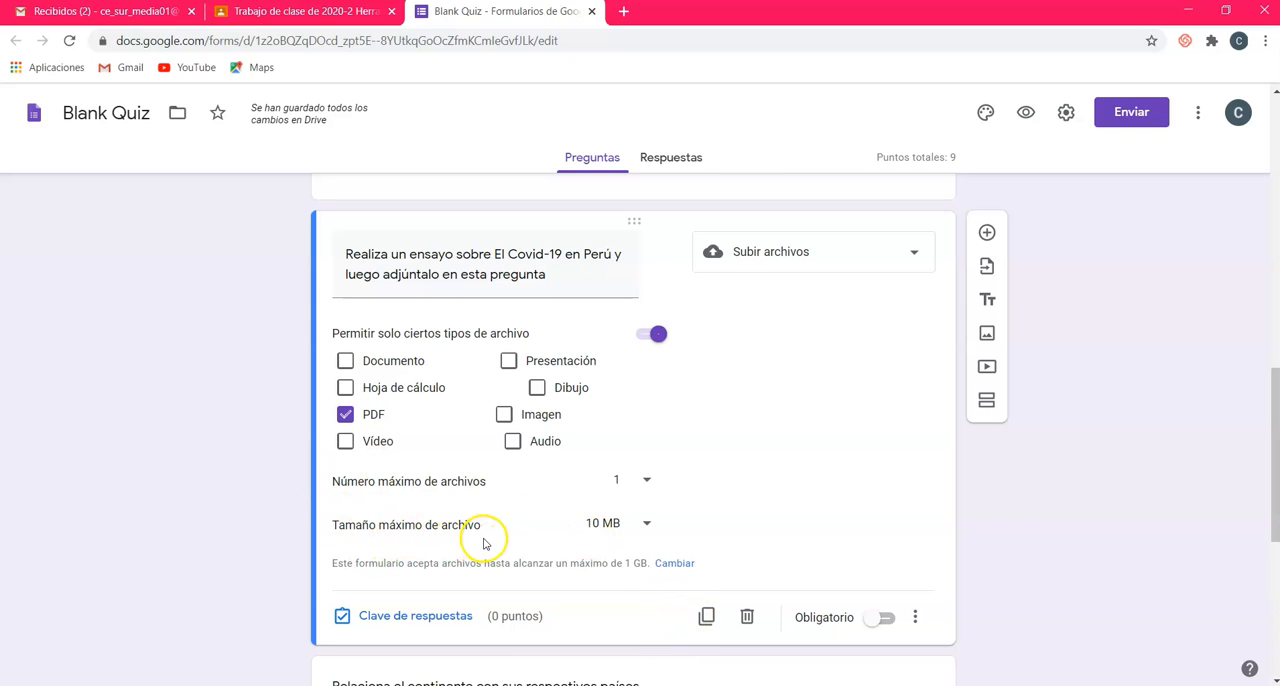
click(643, 526)
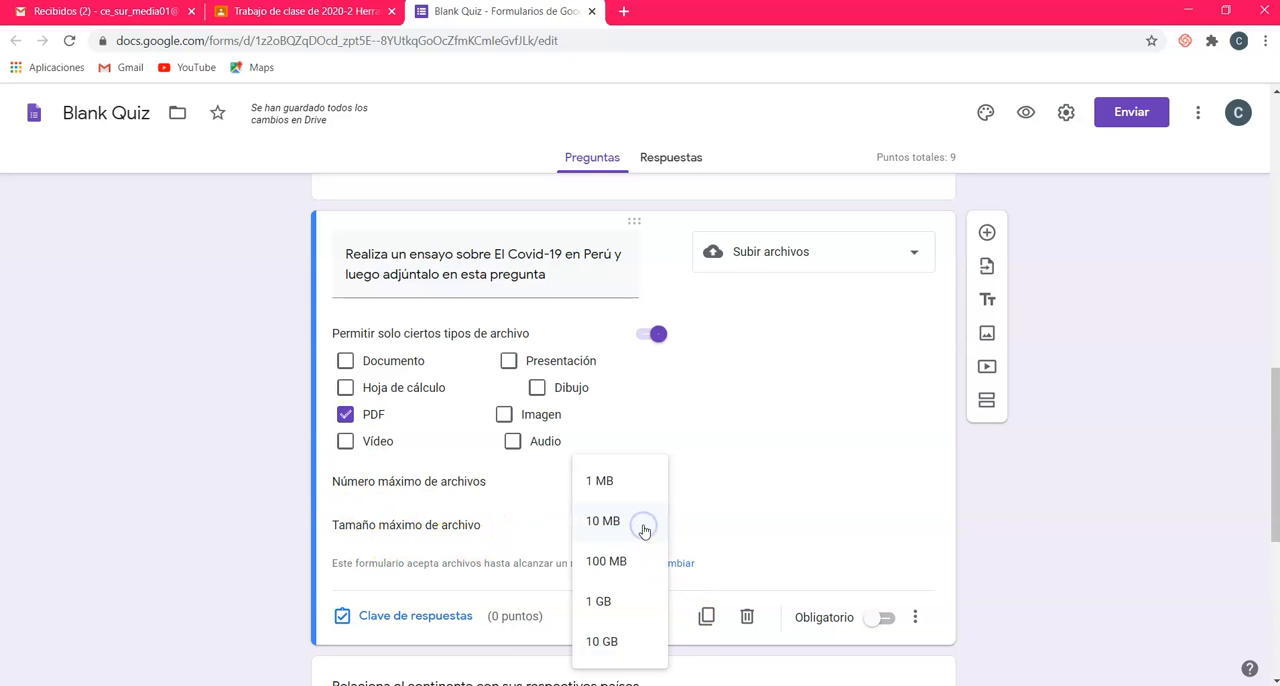
click(774, 512)
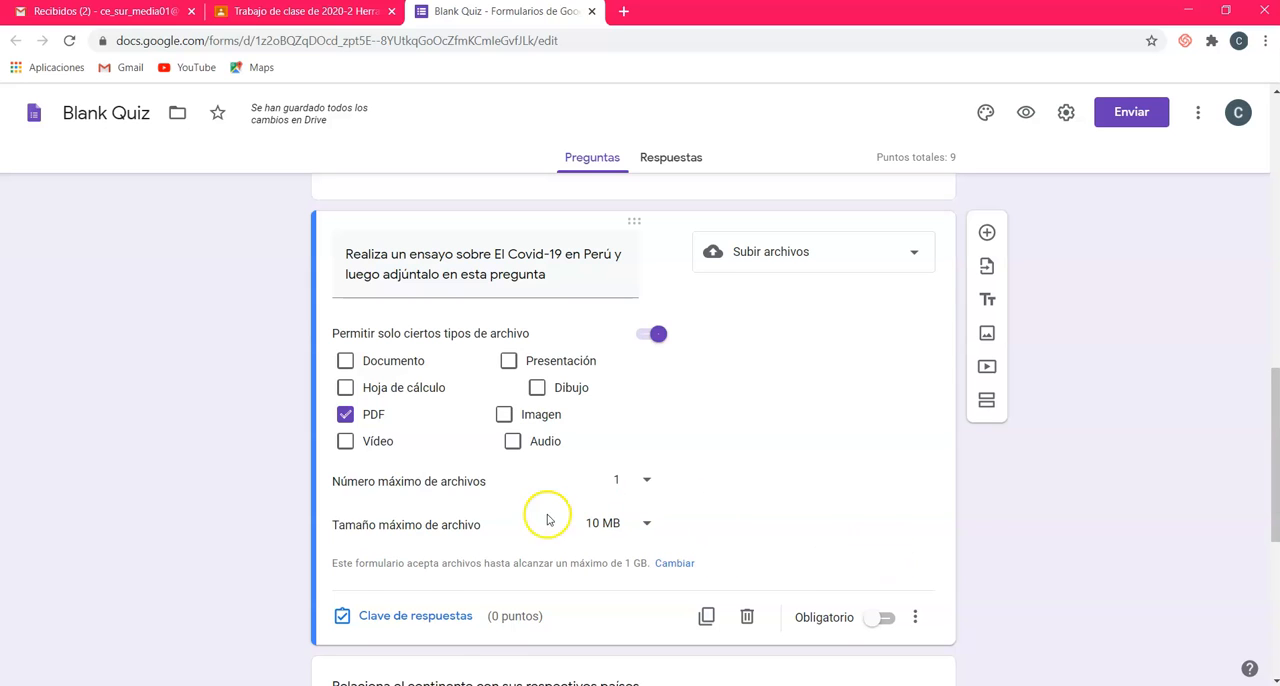
Step: Set the score of the Covid-19 essay upload question to 3 points and make the question required
click(437, 620)
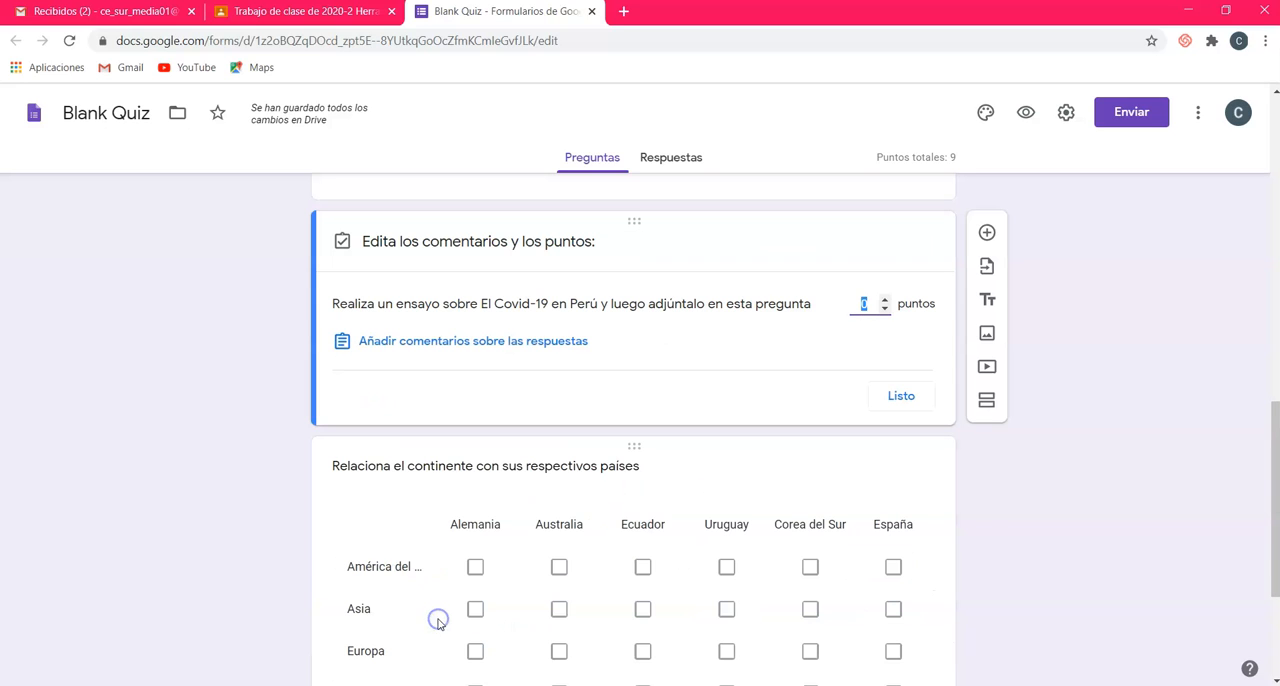
click(885, 300)
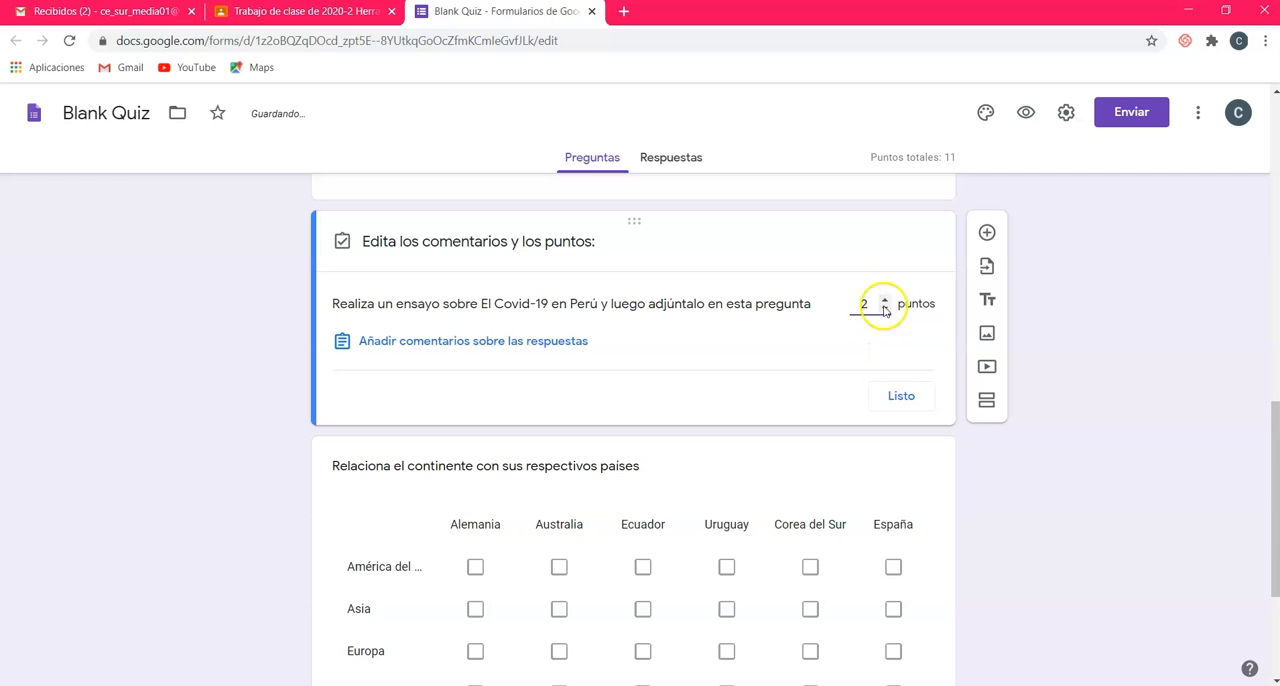
click(893, 393)
click(887, 617)
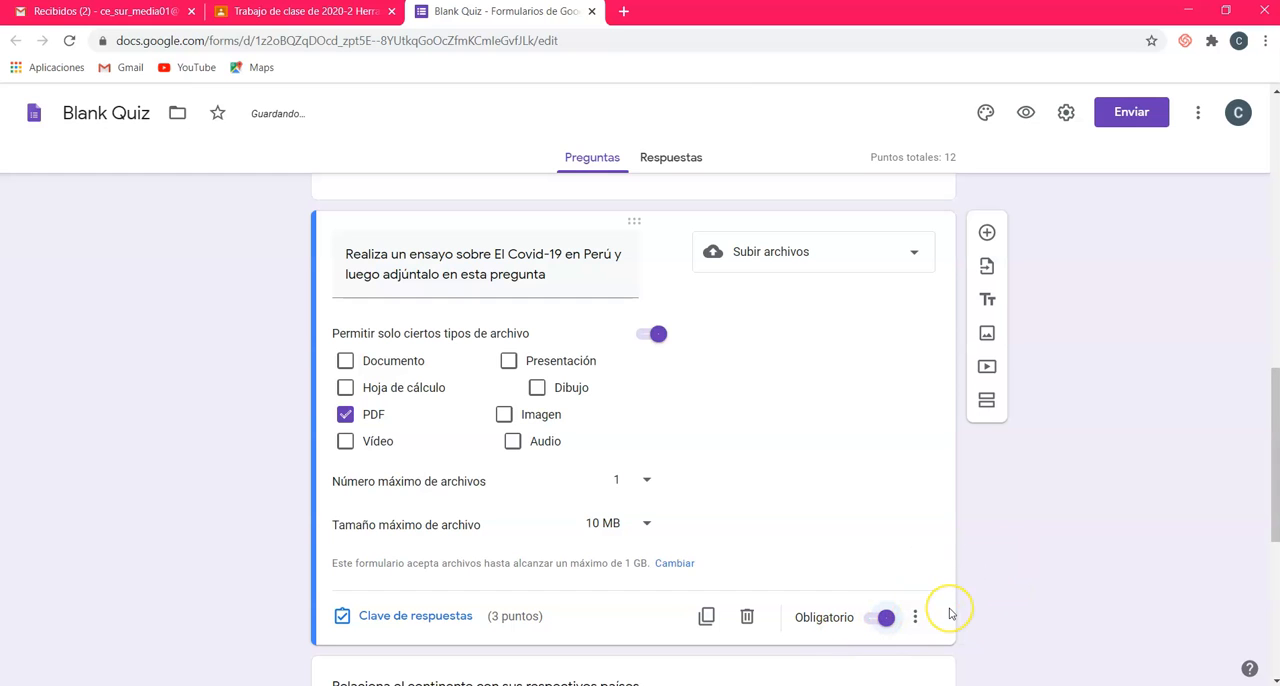
Step: Select the question about relating continents to their countries and review its question type options
scroll(950, 614, down, 4)
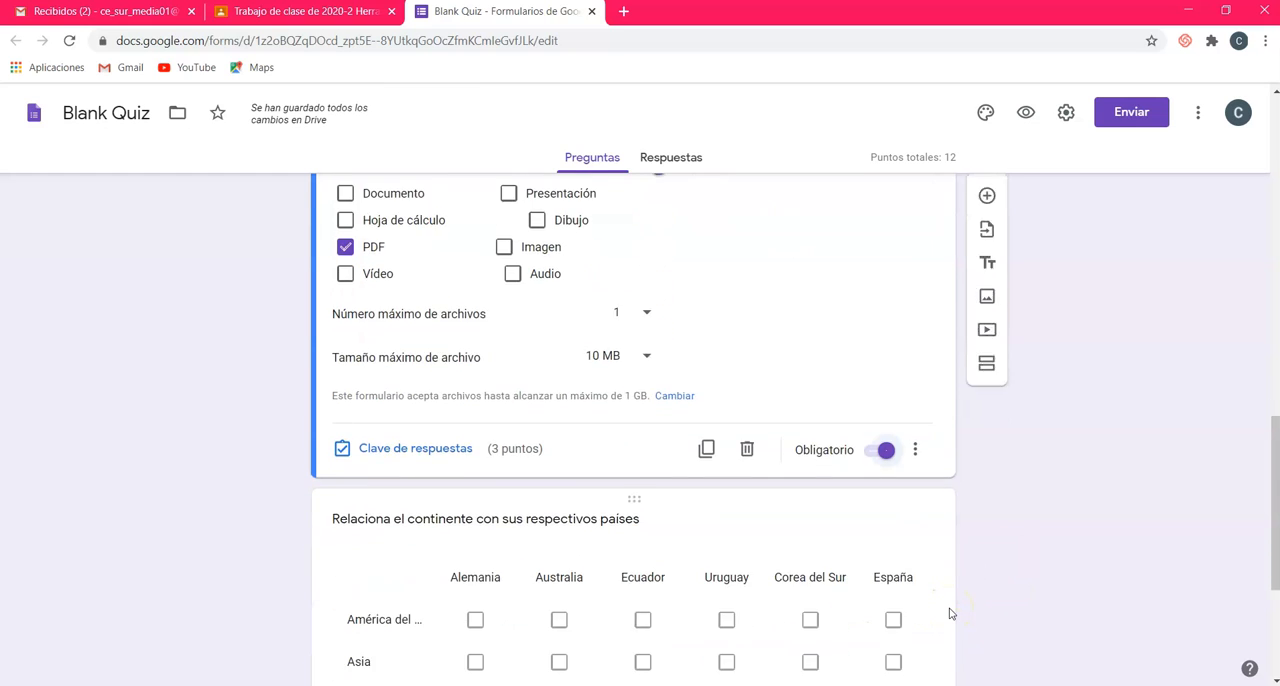
click(834, 337)
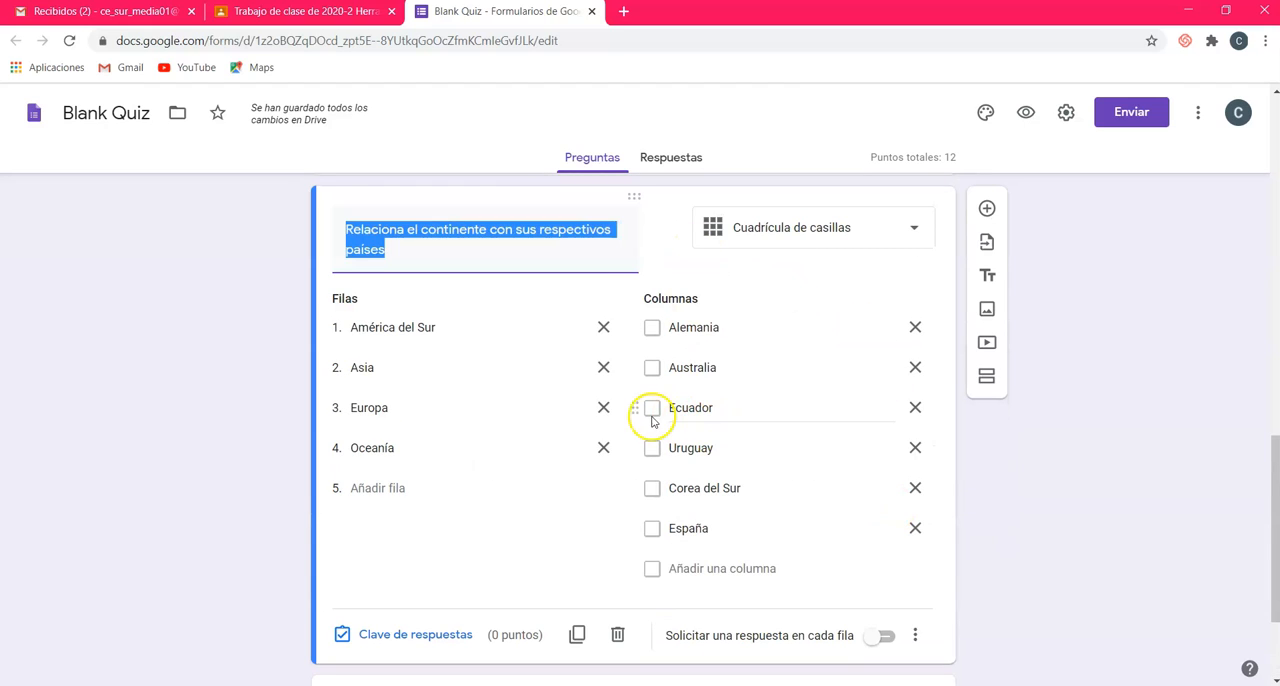
click(785, 227)
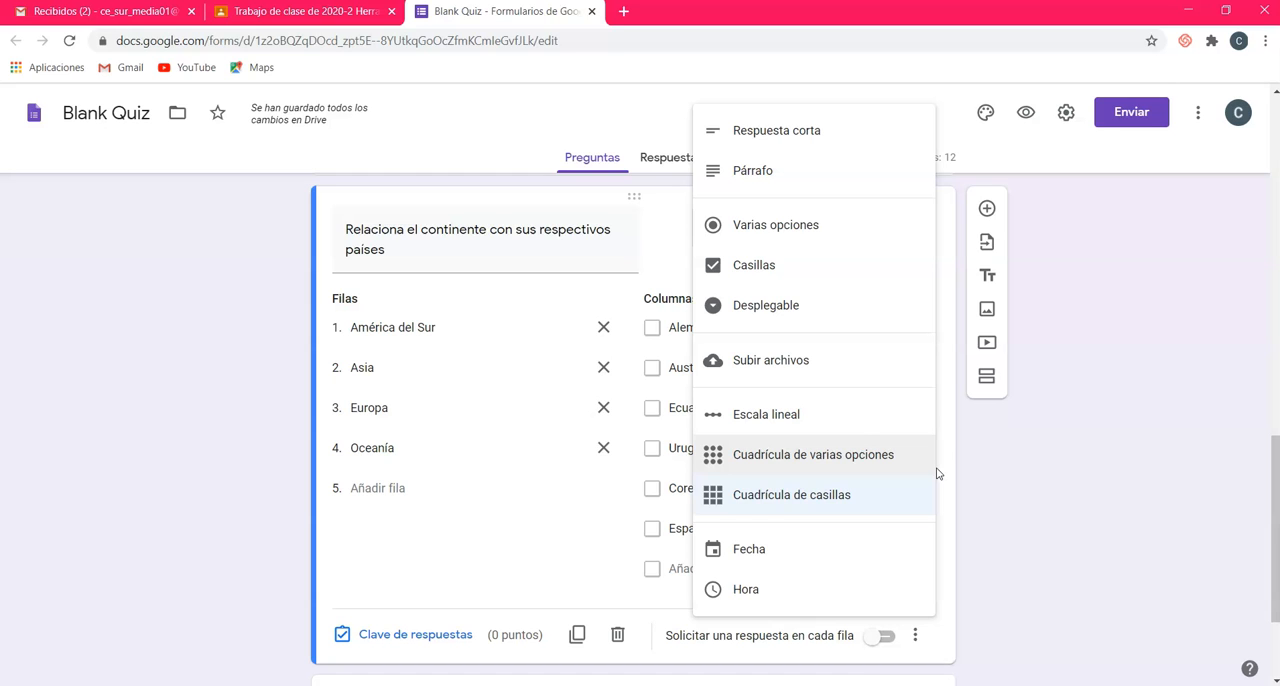
click(1010, 459)
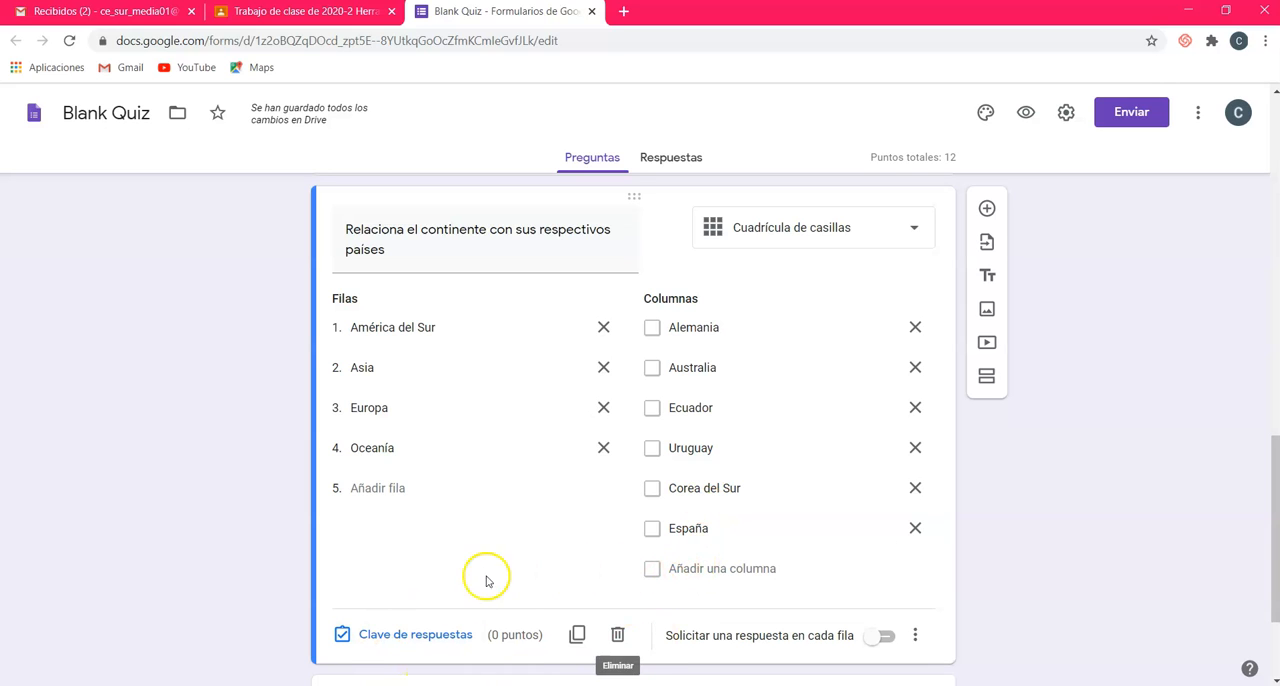
Step: In the continents answer key, mark Ecuador and Uruguay for América del Sur, Corea del Sur for Asia, Alemania and España for Europa, Australia for Oceanía
click(396, 627)
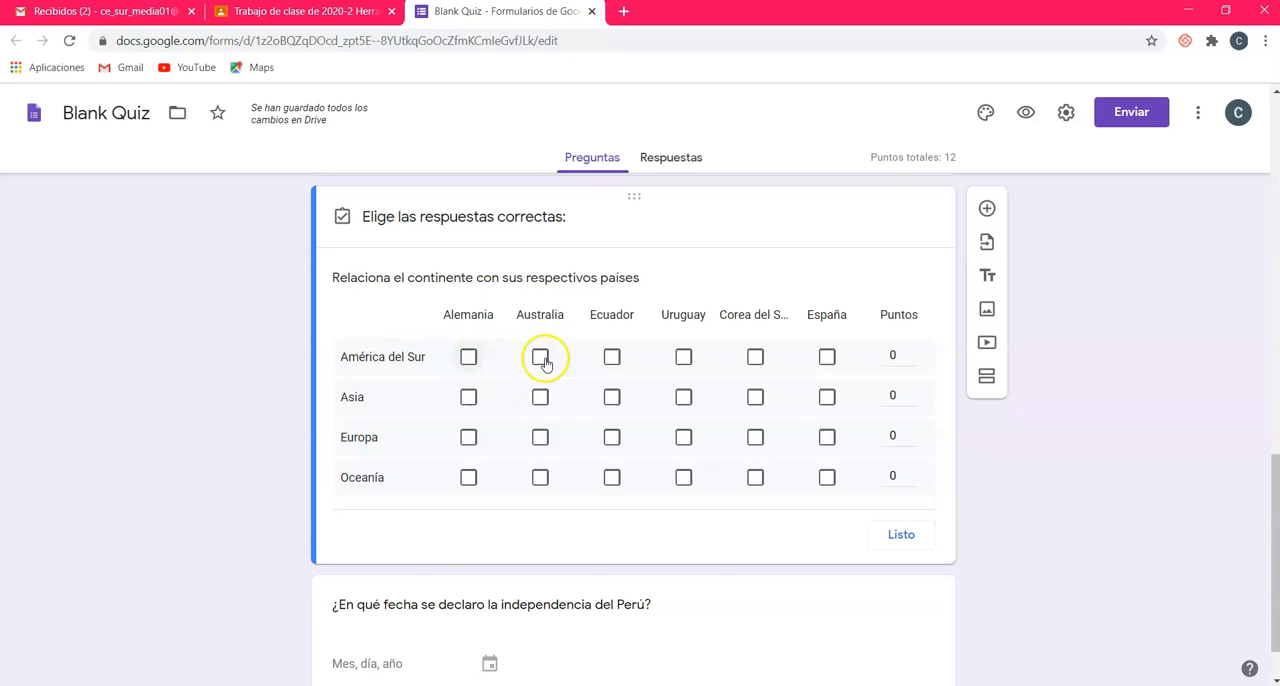
click(614, 360)
click(683, 357)
click(755, 398)
click(468, 437)
click(827, 436)
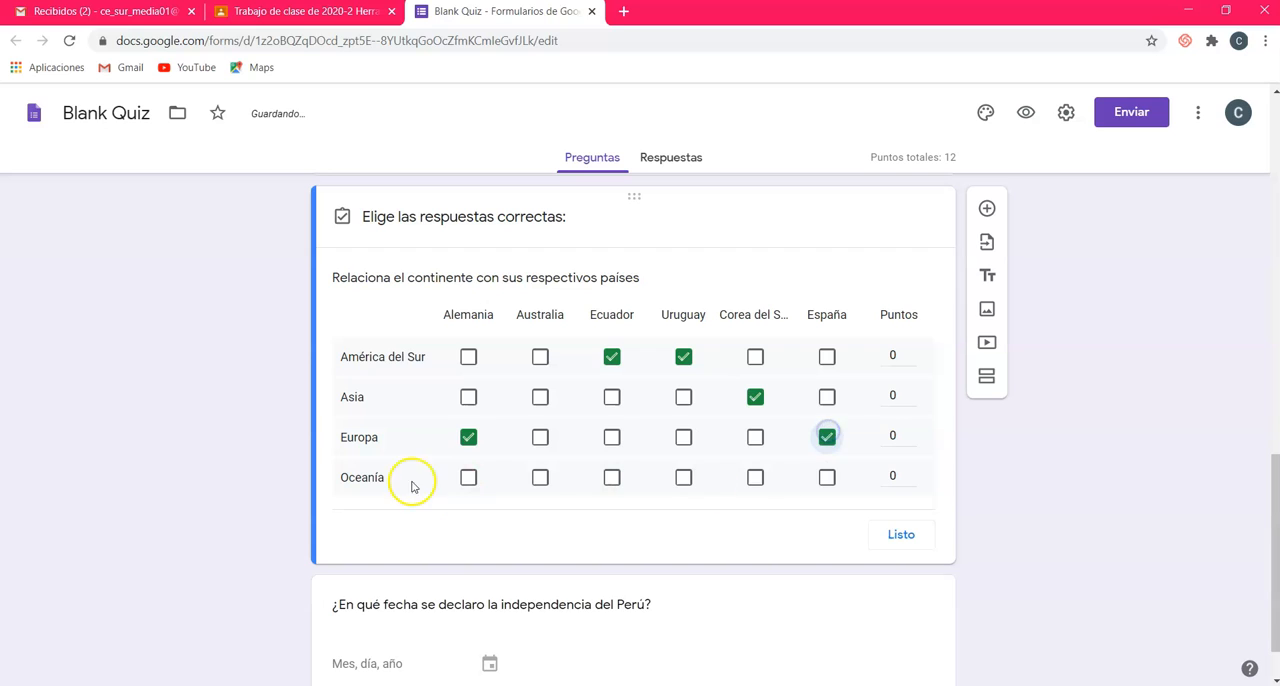
click(539, 479)
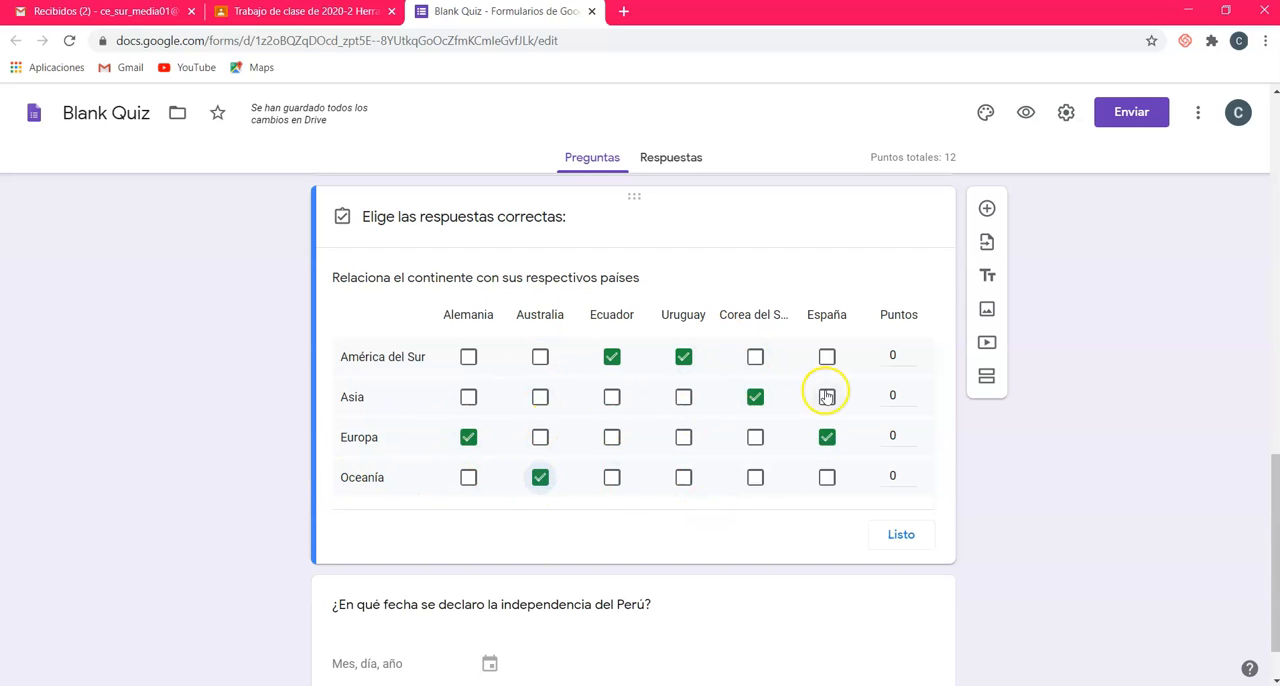
Step: Set the score of each continent row in the grid to 1 point and finish its answer key
click(896, 356)
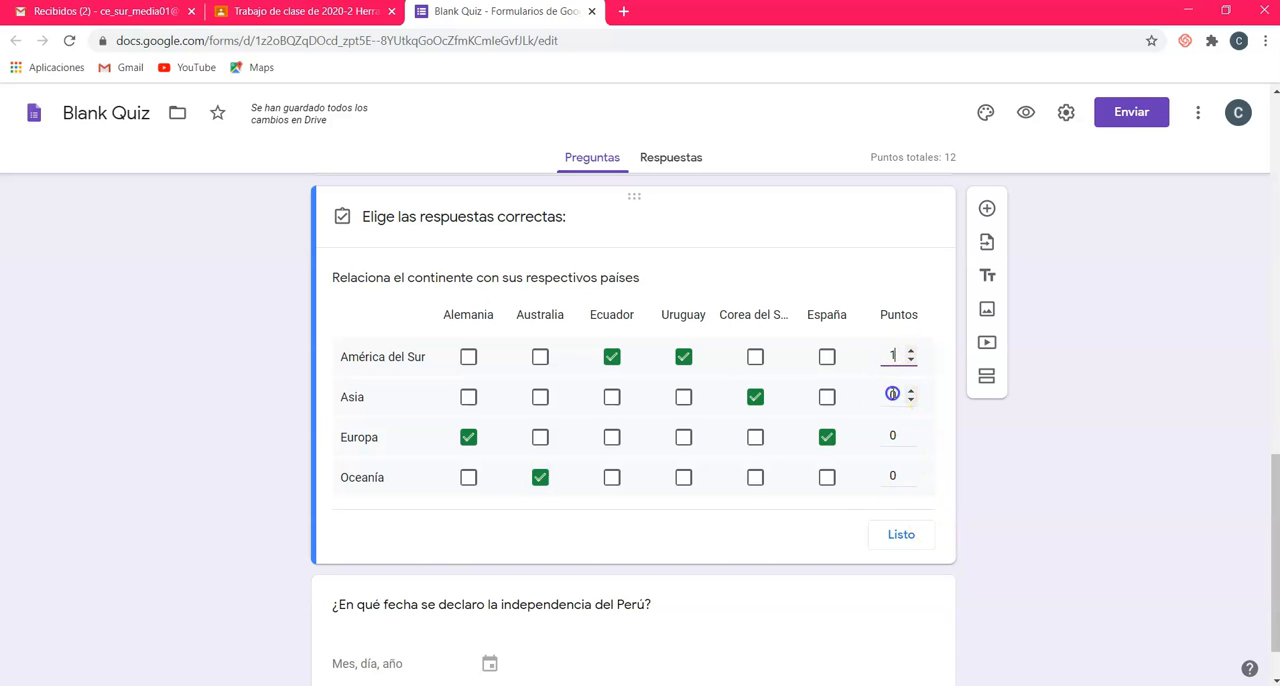
click(892, 394)
text(1)
click(889, 435)
text(1)
click(893, 475)
text(1)
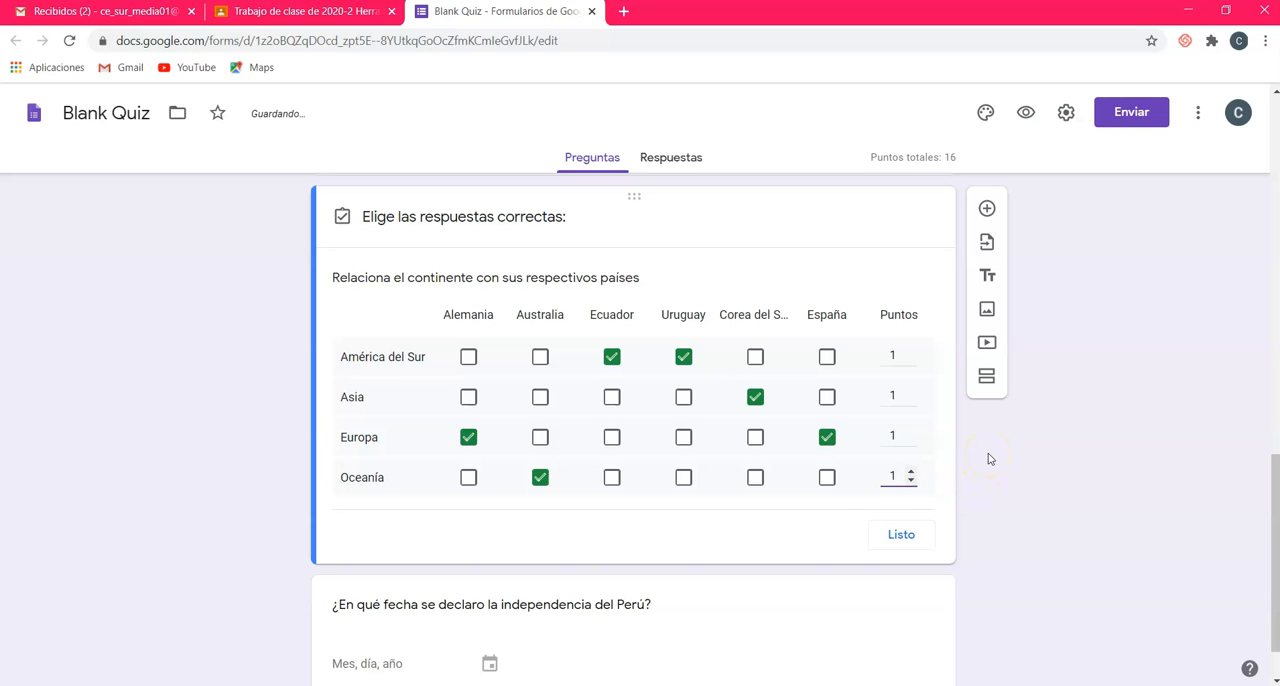
click(886, 548)
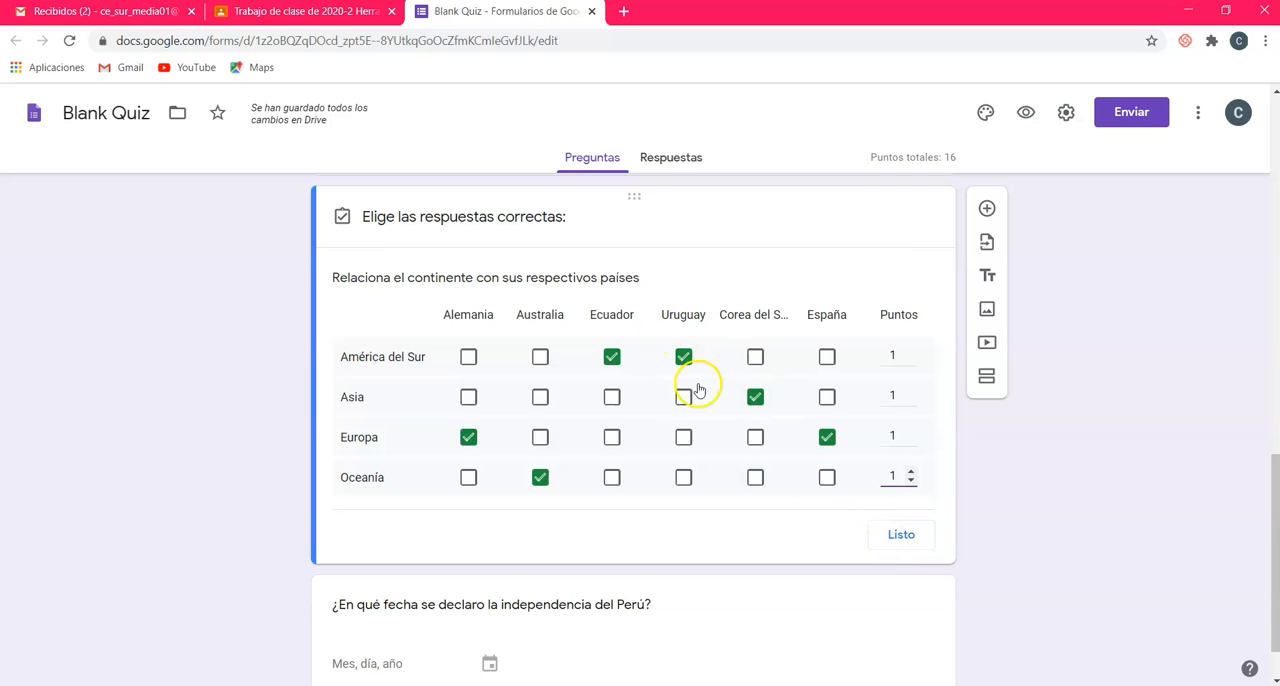
click(903, 538)
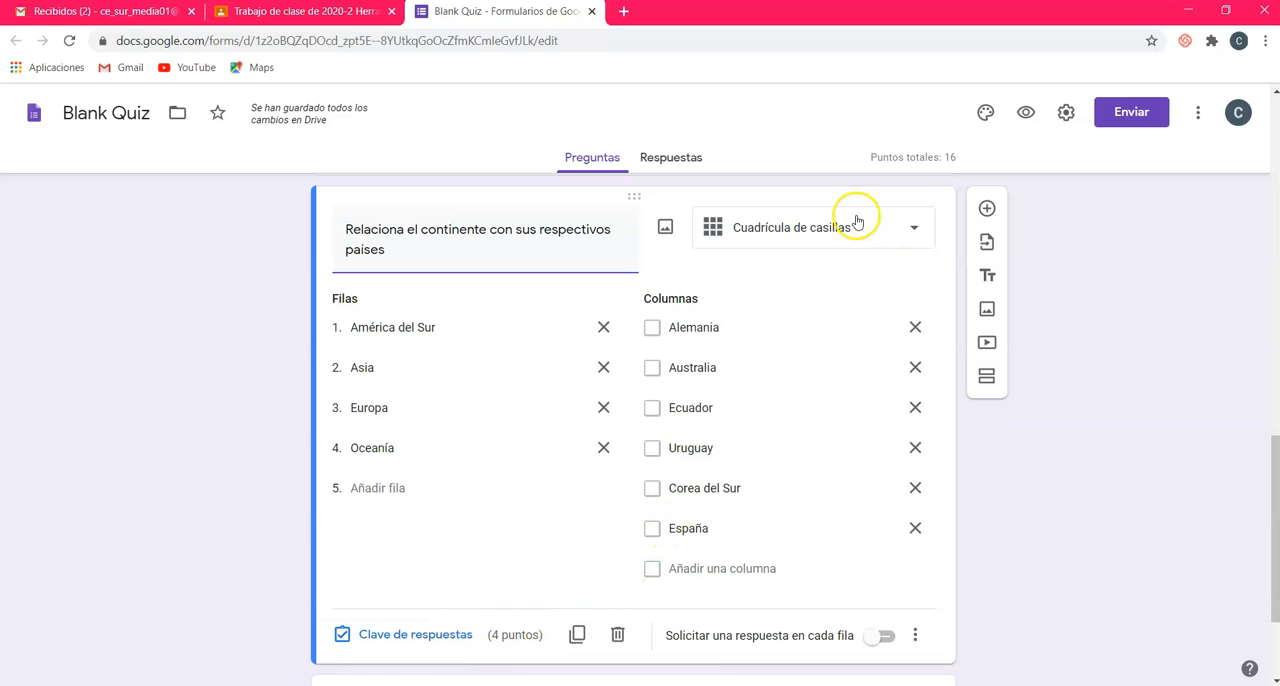
Step: Try Cuadrícula de varias opciones for the continents question, check its answer key, and return the question to Cuadrícula de casillas
click(814, 228)
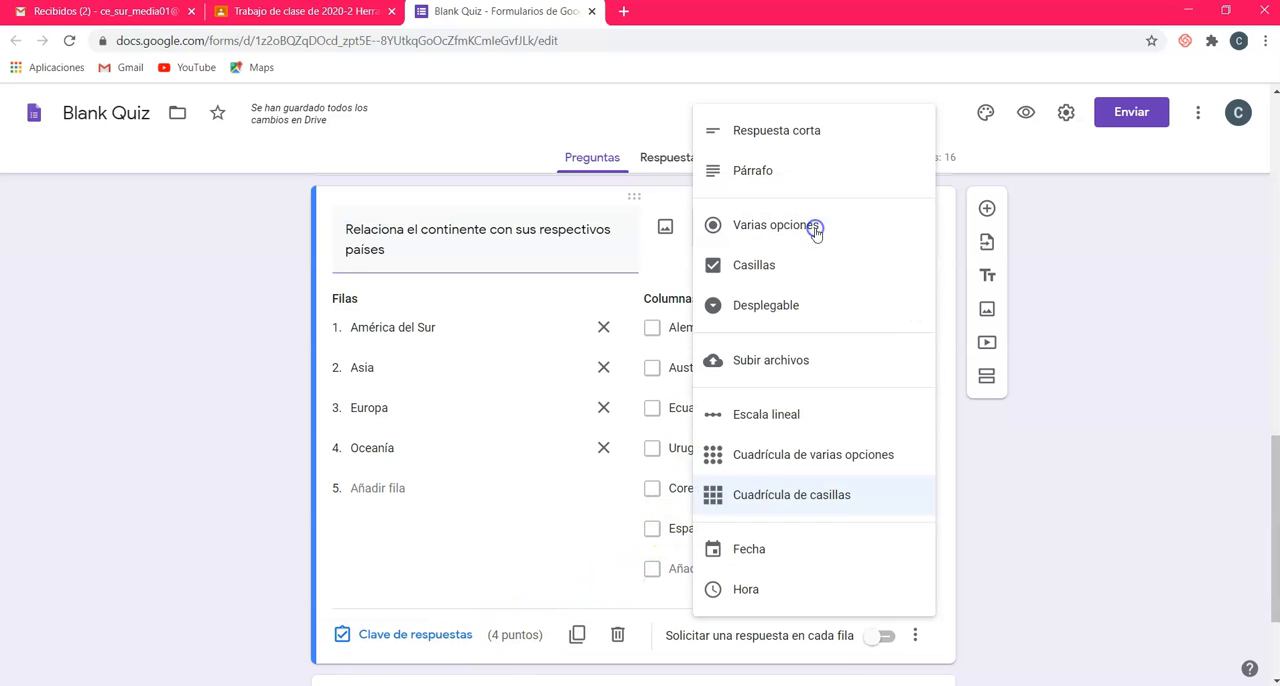
click(787, 459)
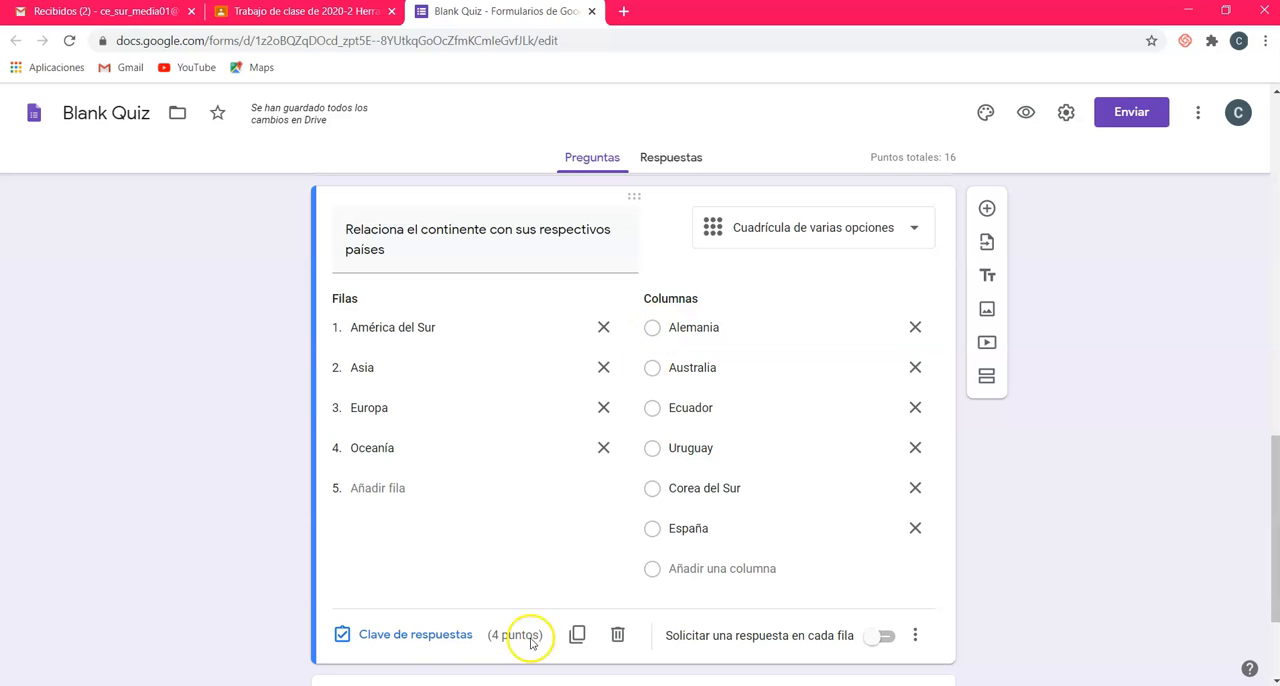
click(418, 648)
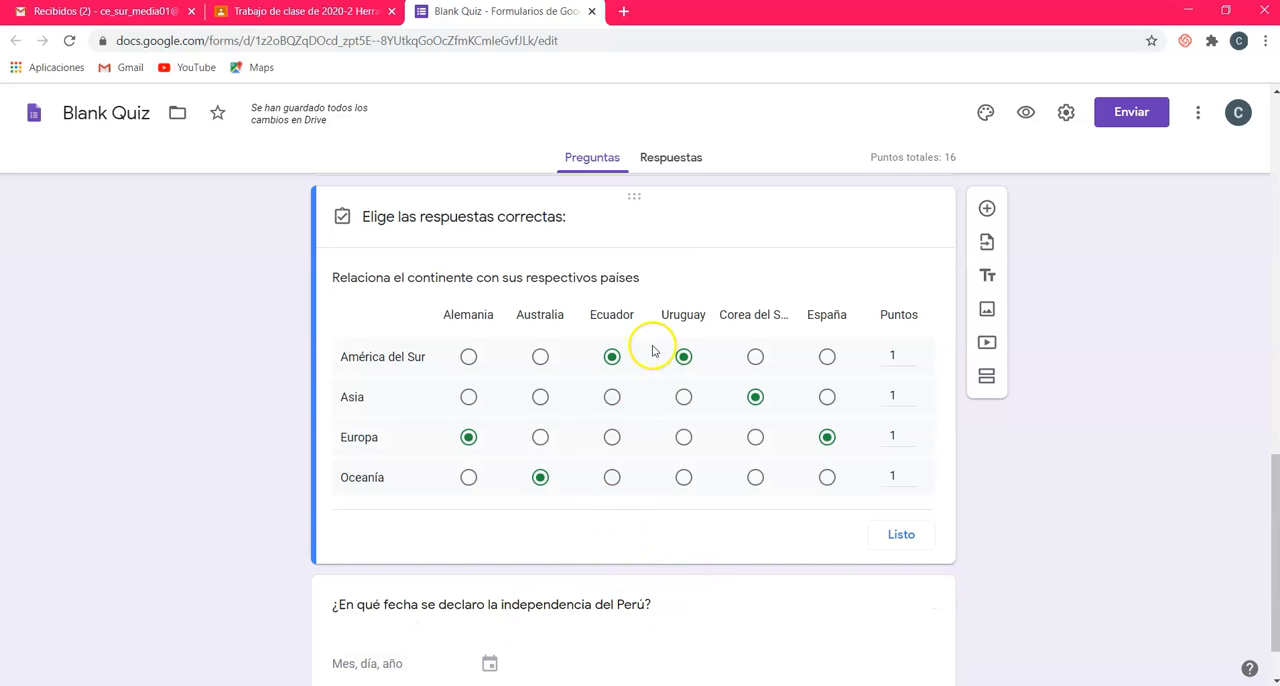
click(685, 396)
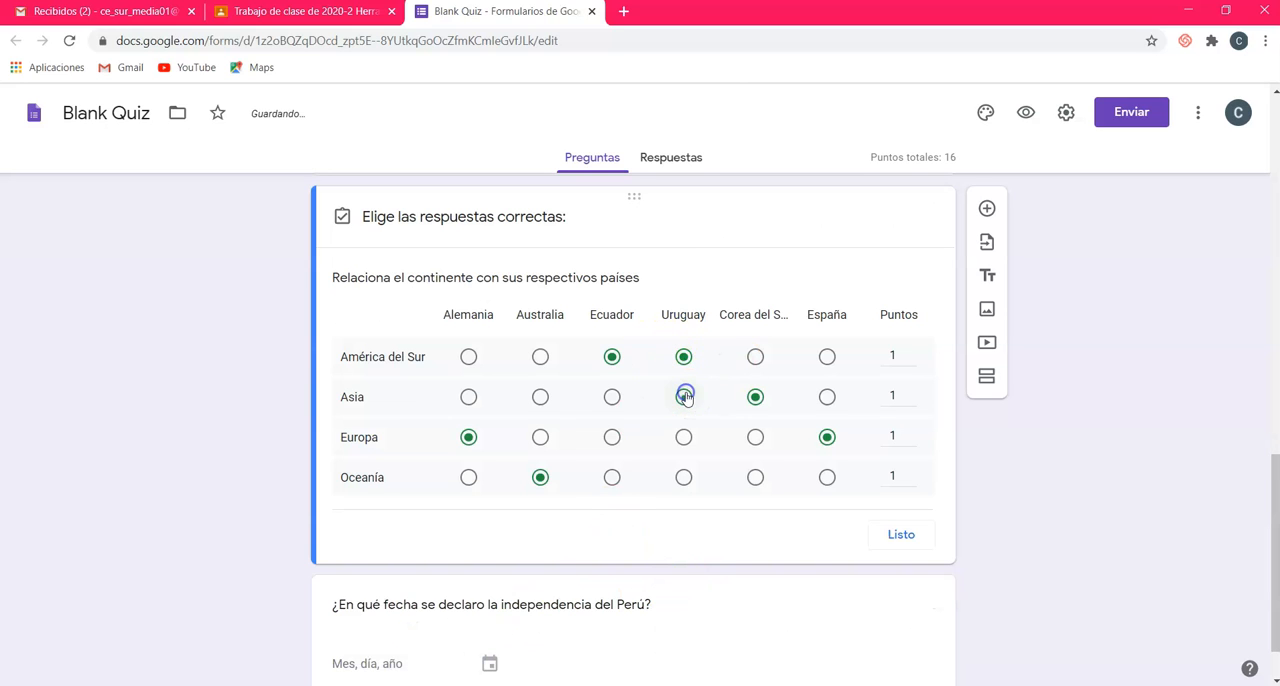
click(686, 397)
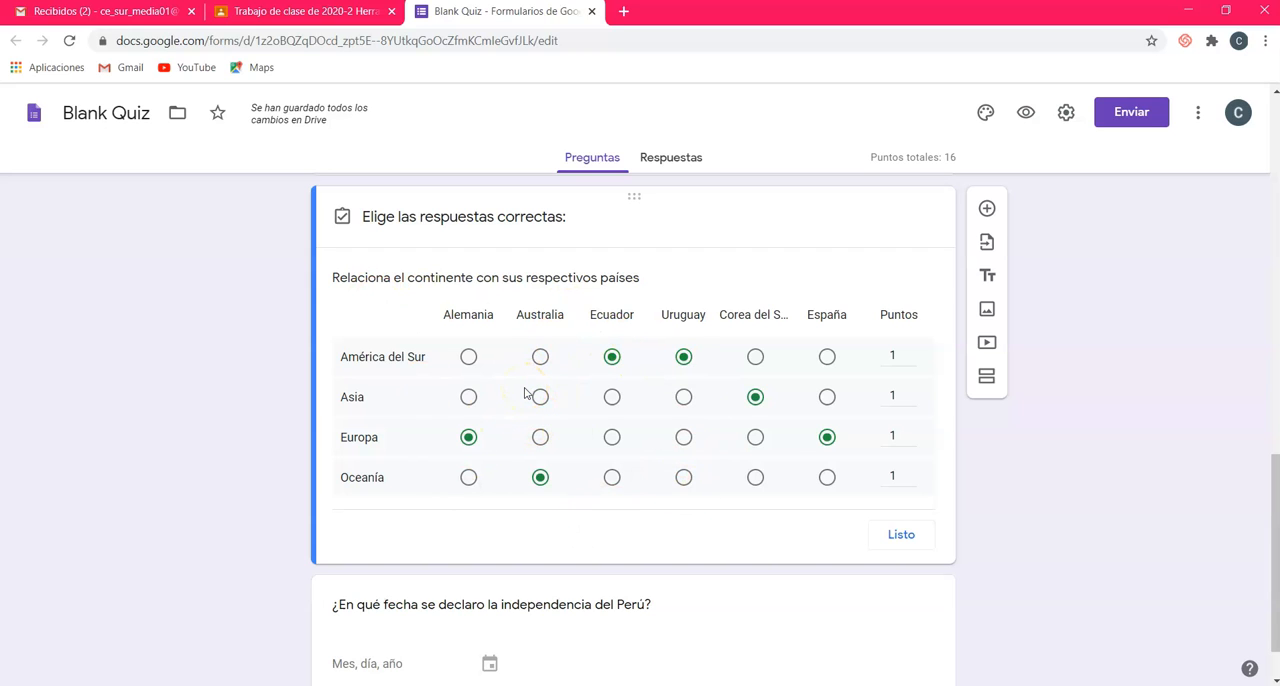
click(886, 535)
click(849, 242)
click(800, 494)
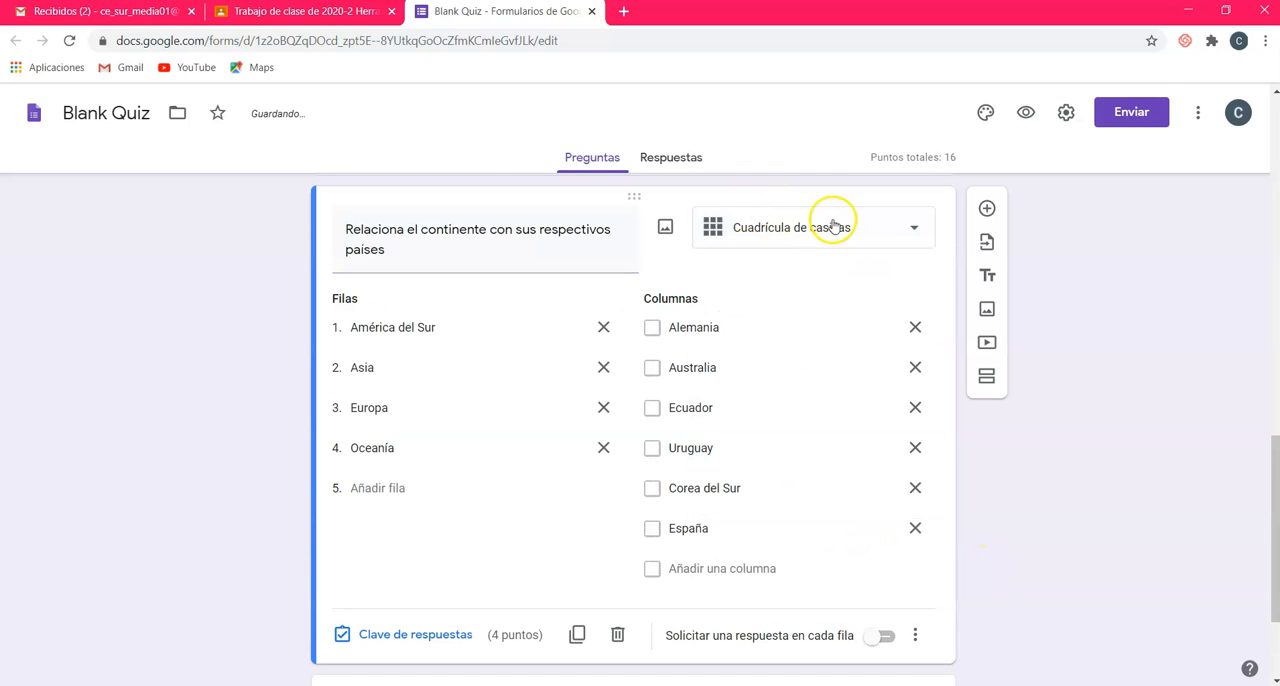
Step: Require a response in each row of the continents and countries question
scroll(735, 465, down, 2)
scroll(735, 465, down, 3)
click(886, 471)
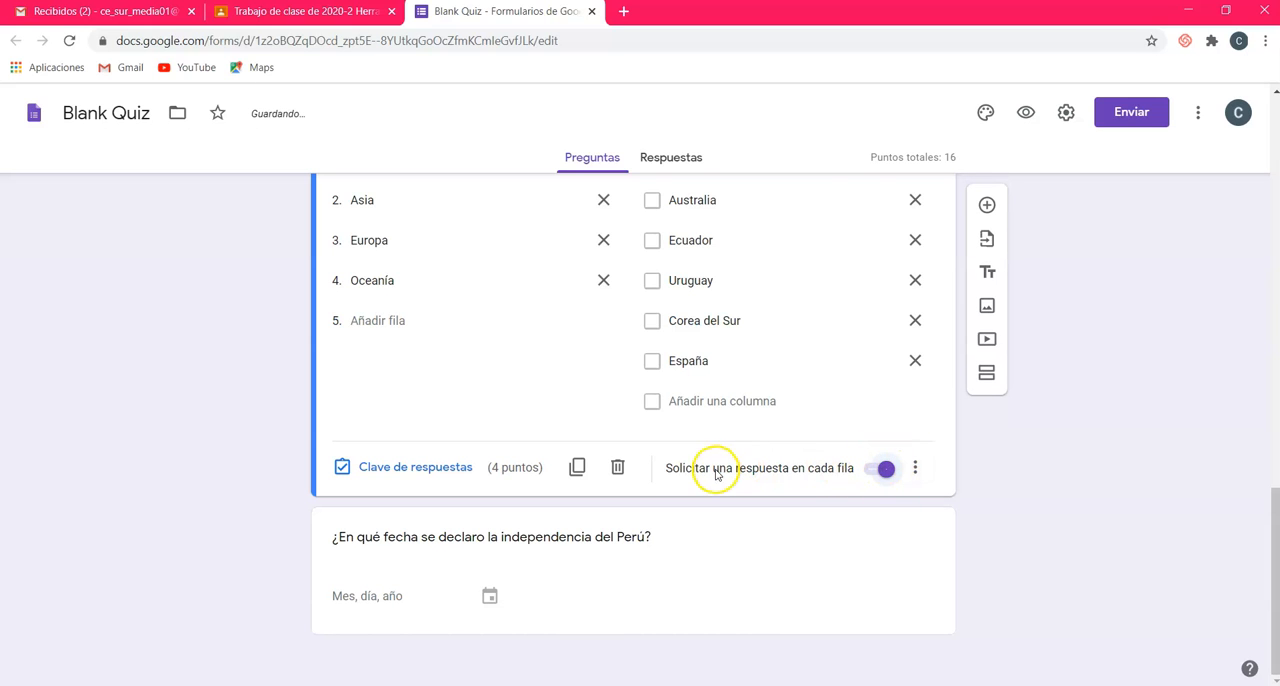
scroll(808, 493, up, 3)
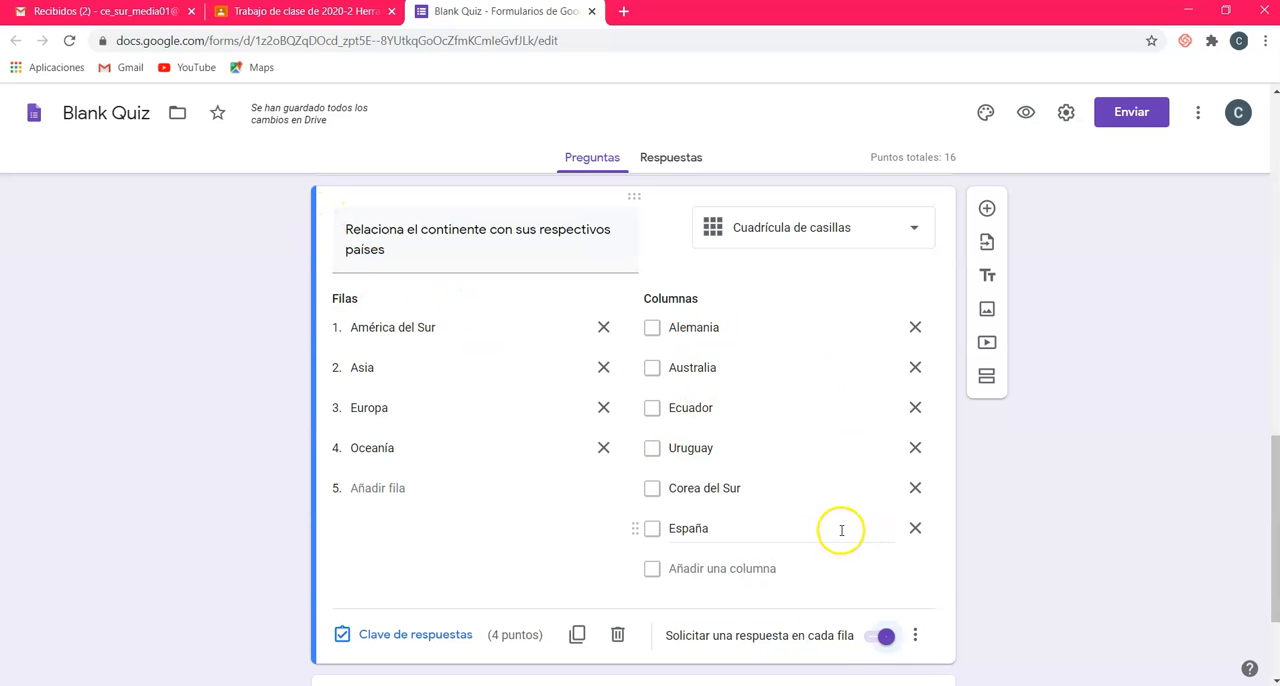
Step: Set the score of the question about the date of Peru's independence to 2 points and make the question required
scroll(841, 530, down, 2)
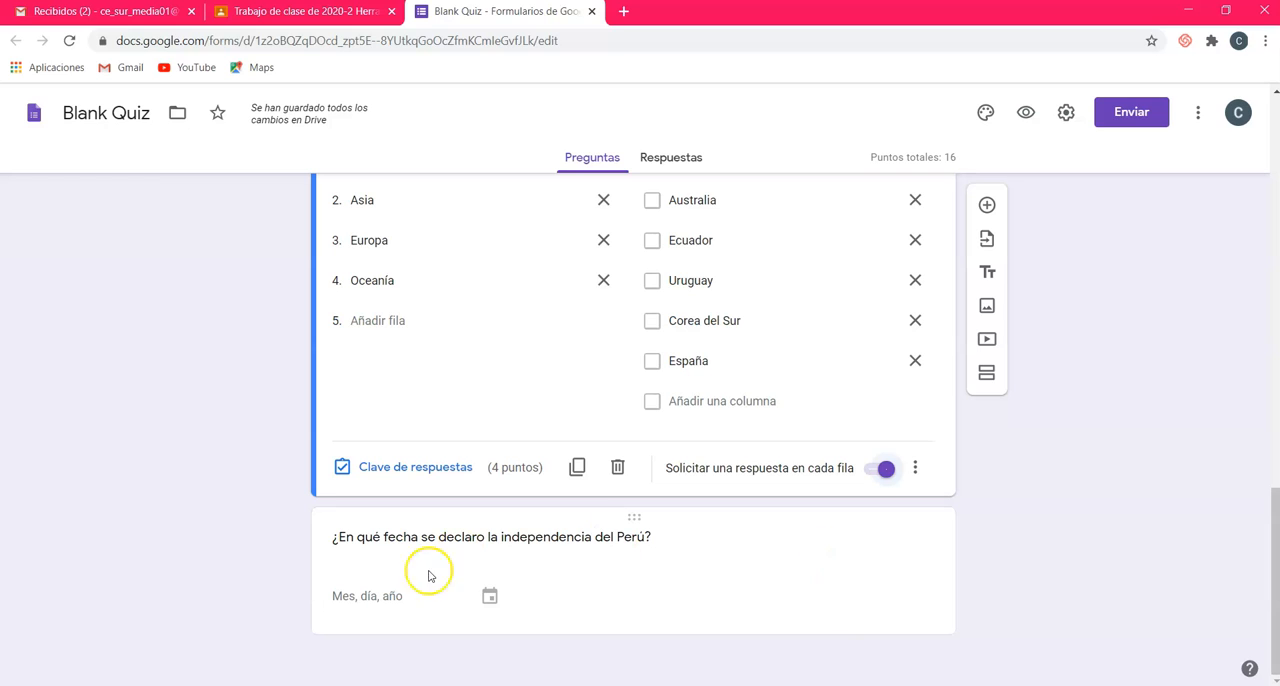
click(665, 568)
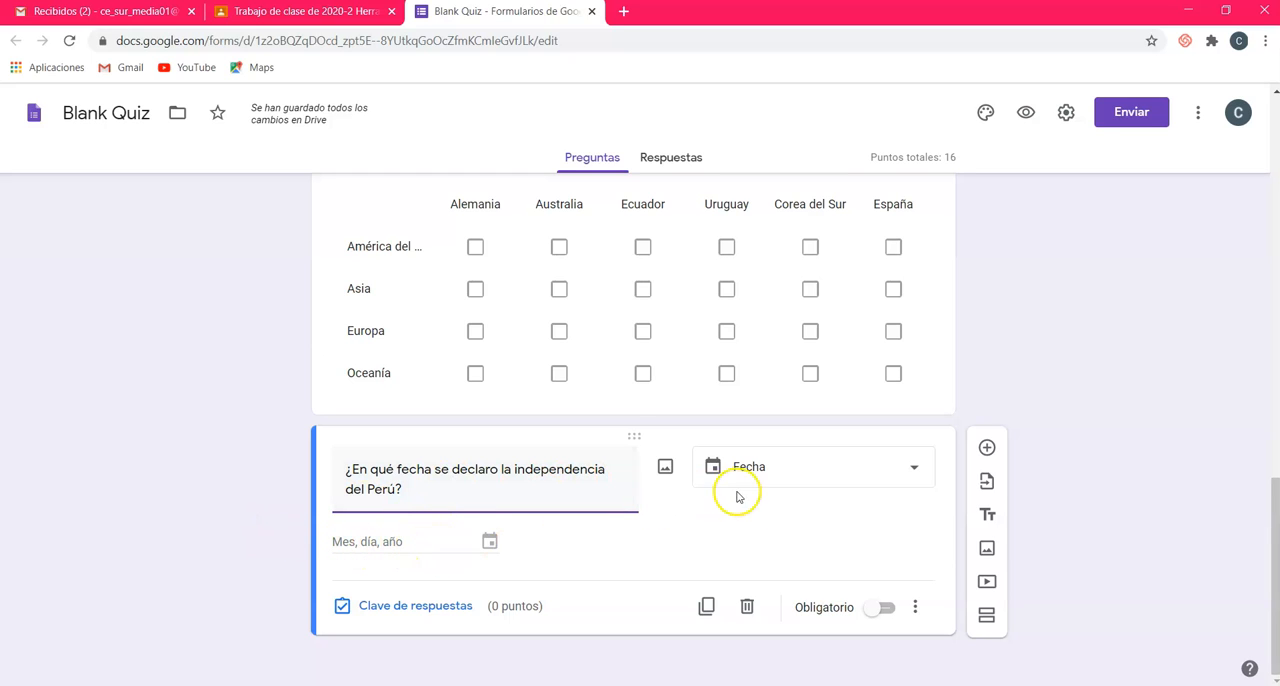
click(418, 606)
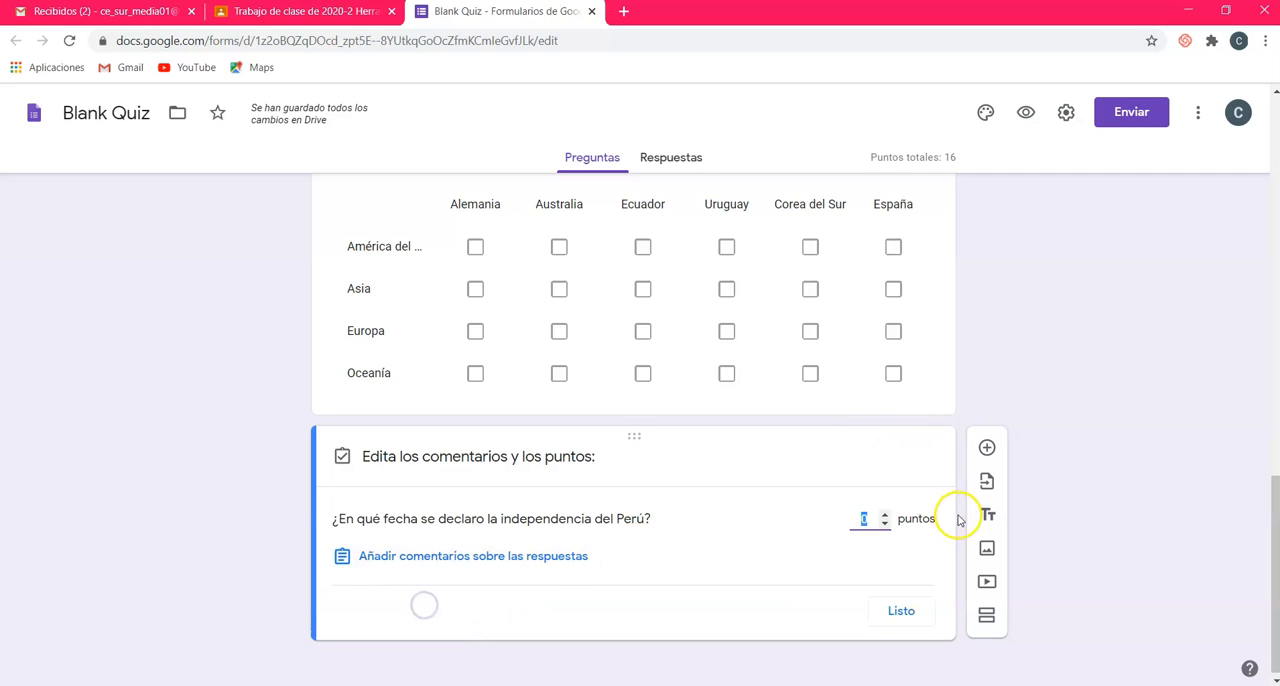
click(886, 516)
click(899, 610)
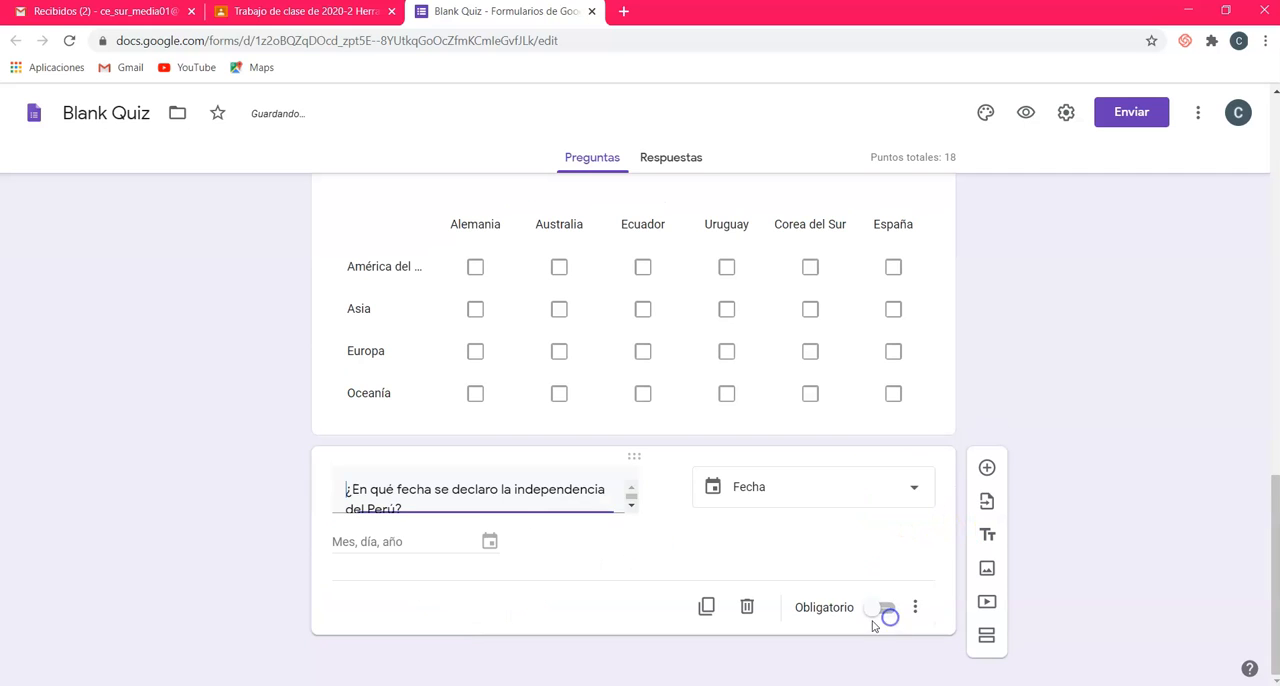
click(904, 628)
click(885, 631)
click(886, 634)
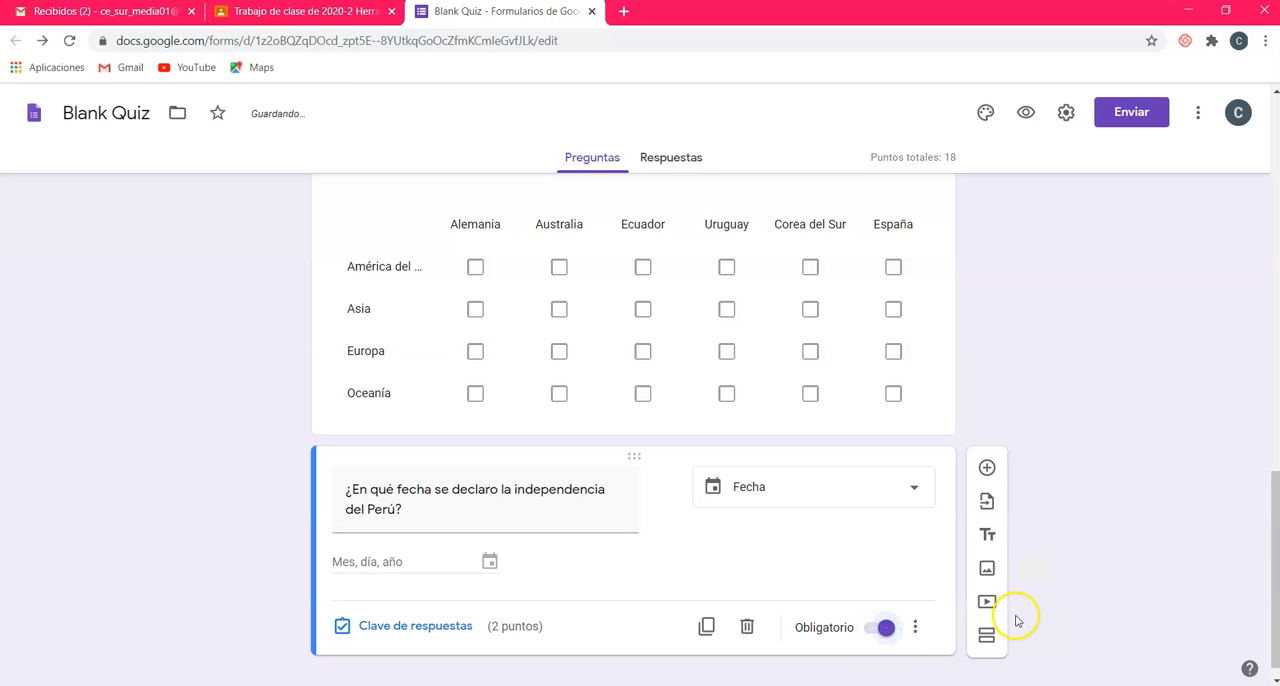
Step: Start adding a video below the question about the date of Peru's independence
scroll(1061, 552, down, 1)
scroll(1061, 552, up, 3)
scroll(1058, 552, down, 4)
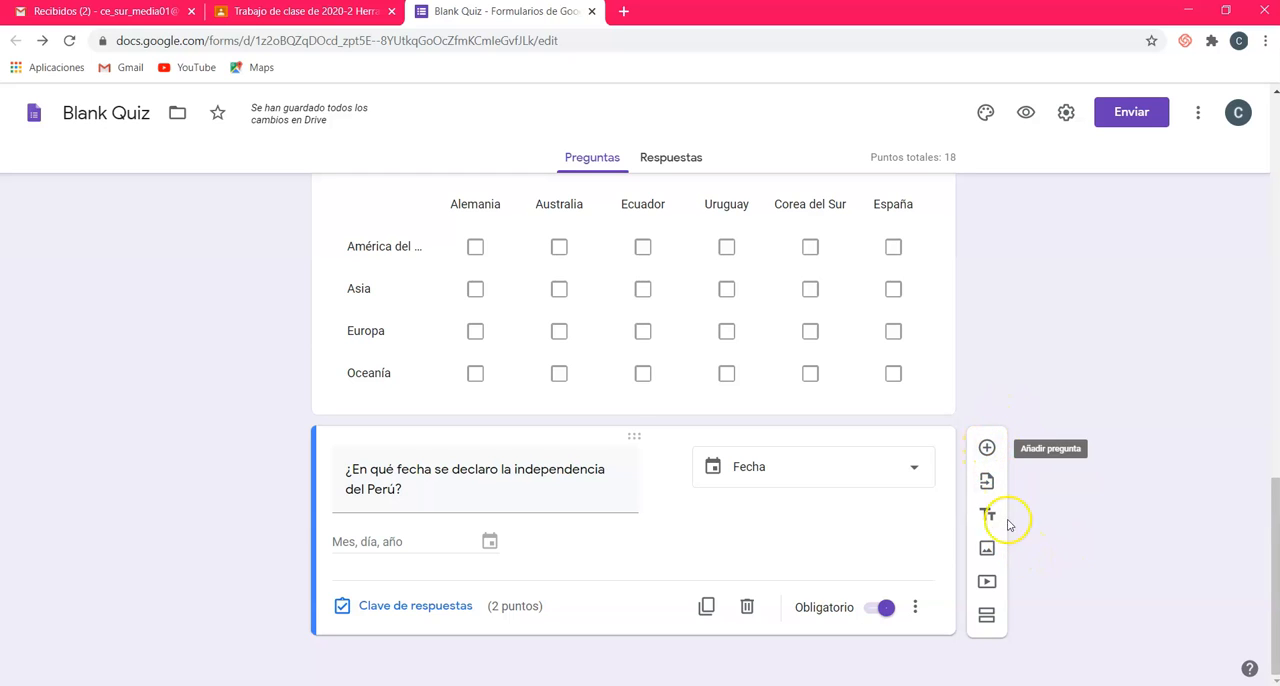
click(987, 583)
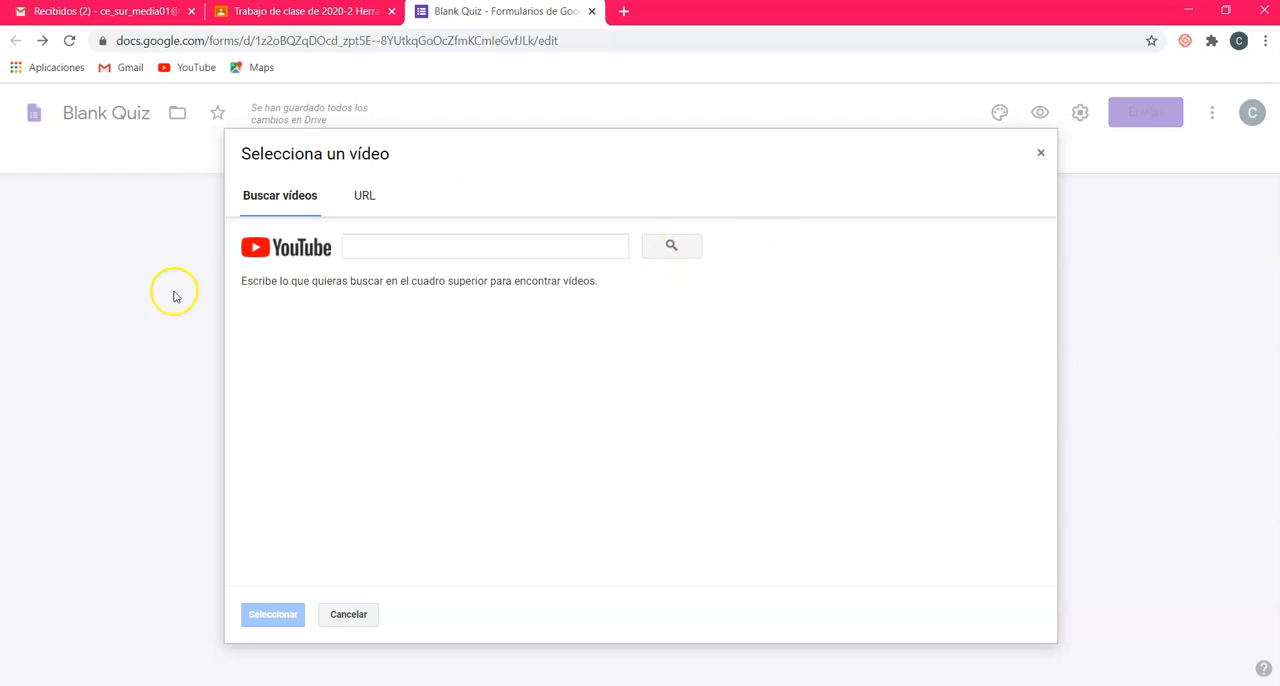
Step: Try a YouTube search for "aprendizaje colaborativo", select El Aprendizaje COLABORATIVO en Clase, and check the option of adding a video by URL
click(366, 198)
click(288, 200)
click(441, 246)
text(aprendizaje colaborati)
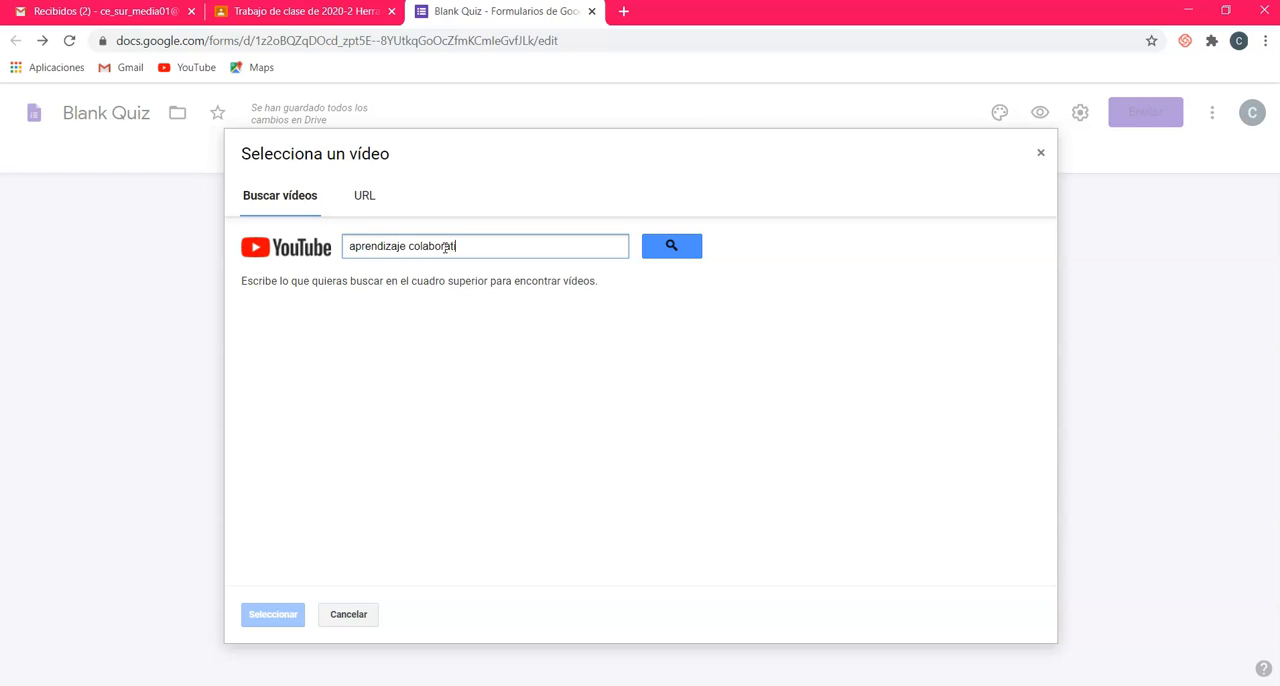
text(vo)
key(Return)
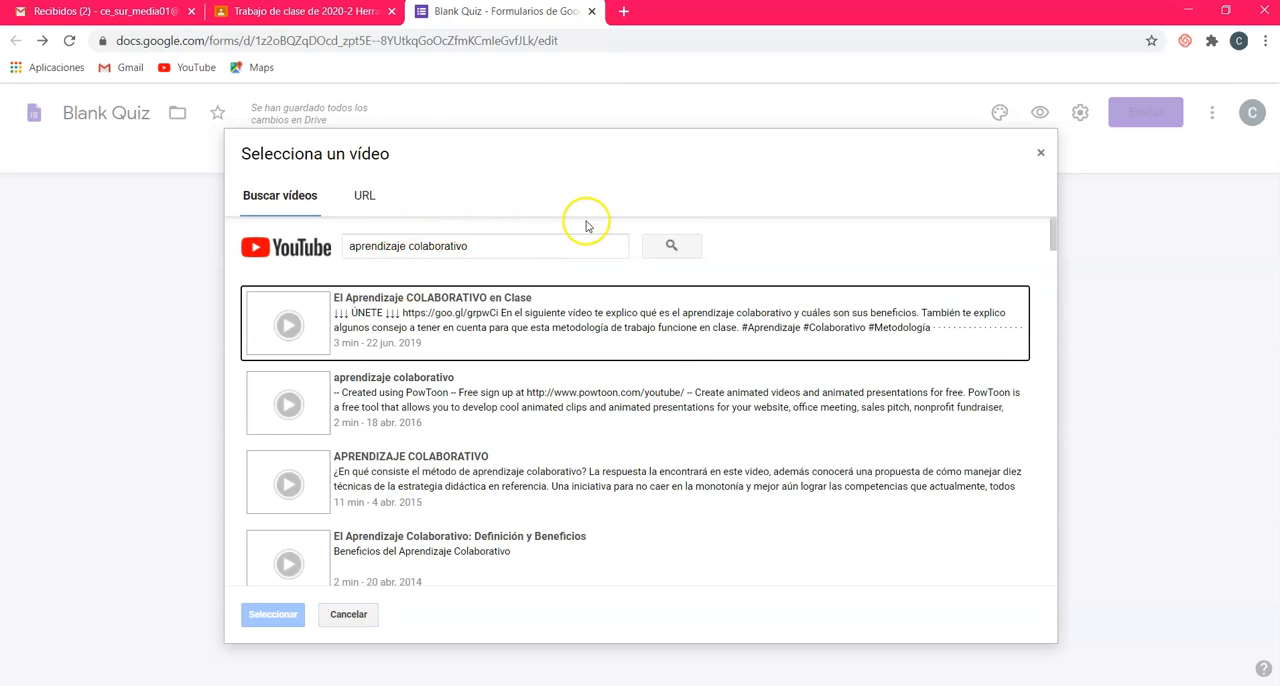
click(432, 343)
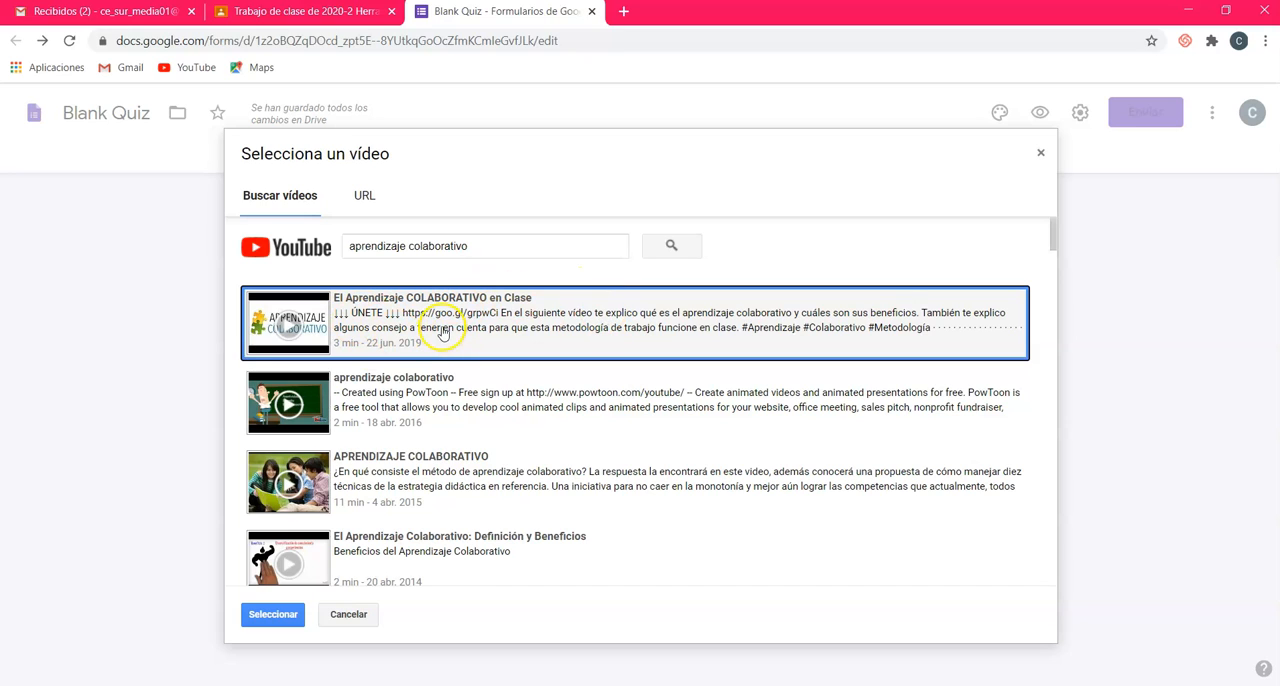
click(362, 196)
click(281, 195)
Step: Search YouTube for "aprendizaje colaborativo" and insert the video El Aprendizaje COLABORATIVO en Clase into the form
click(388, 238)
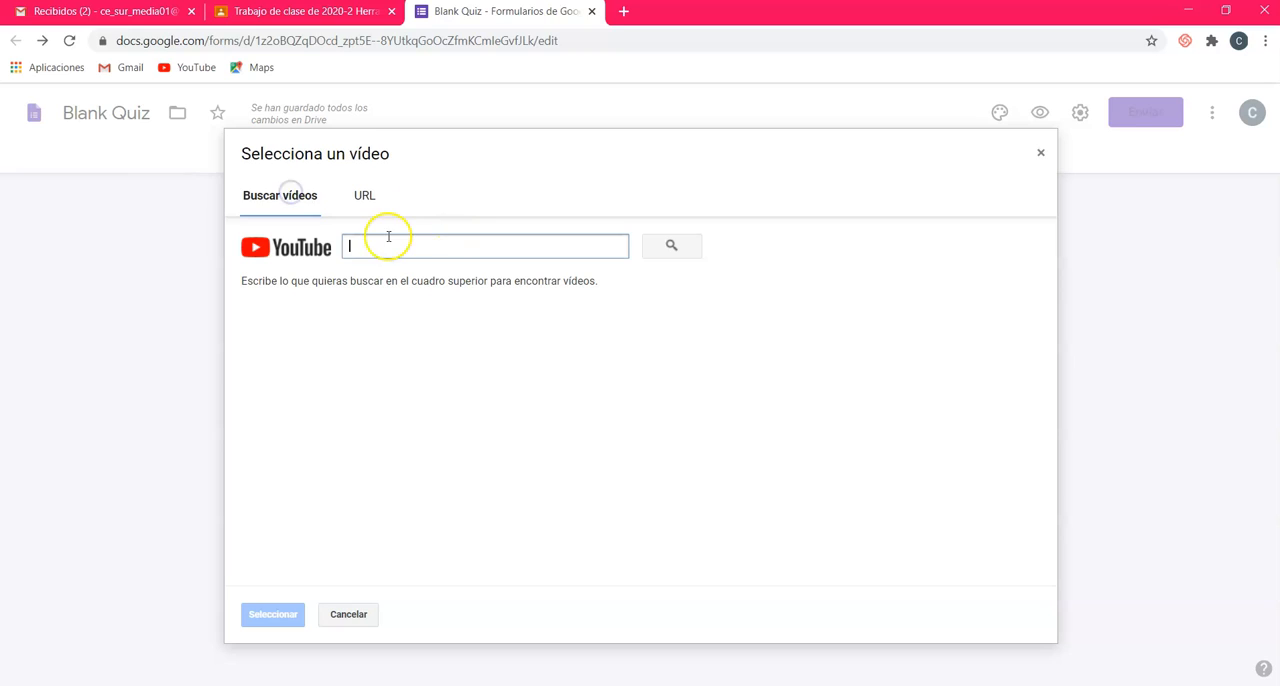
text(aprendizaje colaborativo)
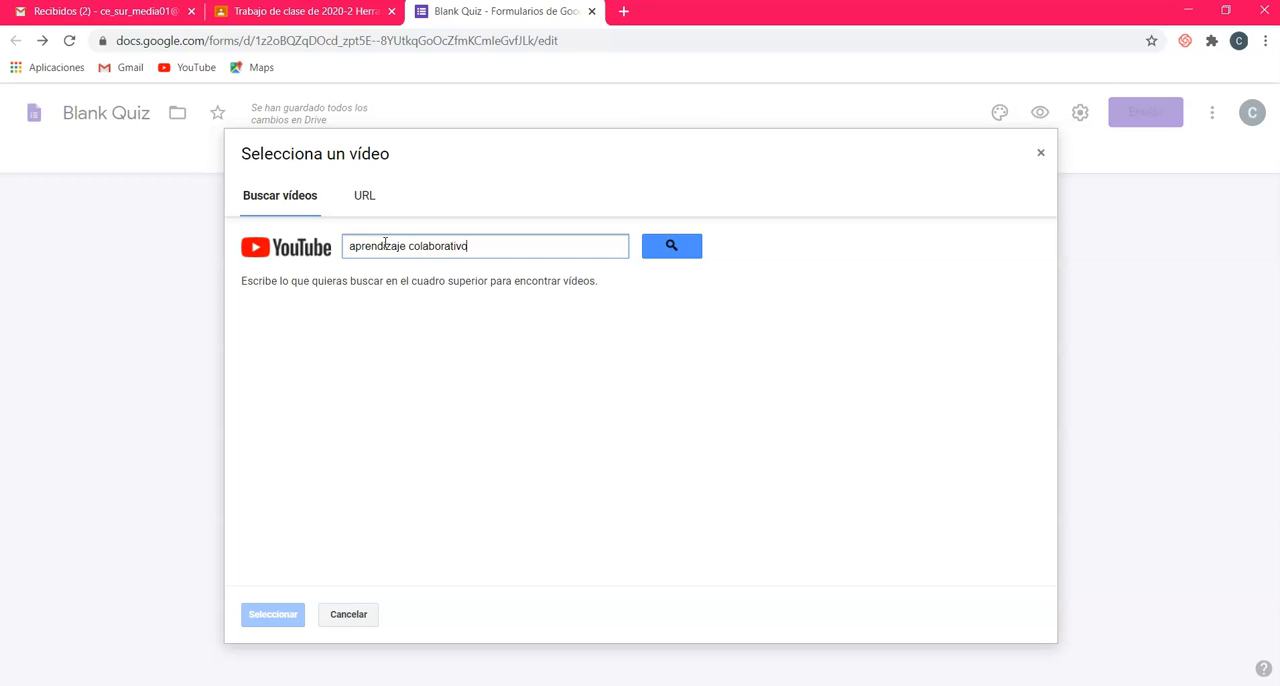
click(668, 247)
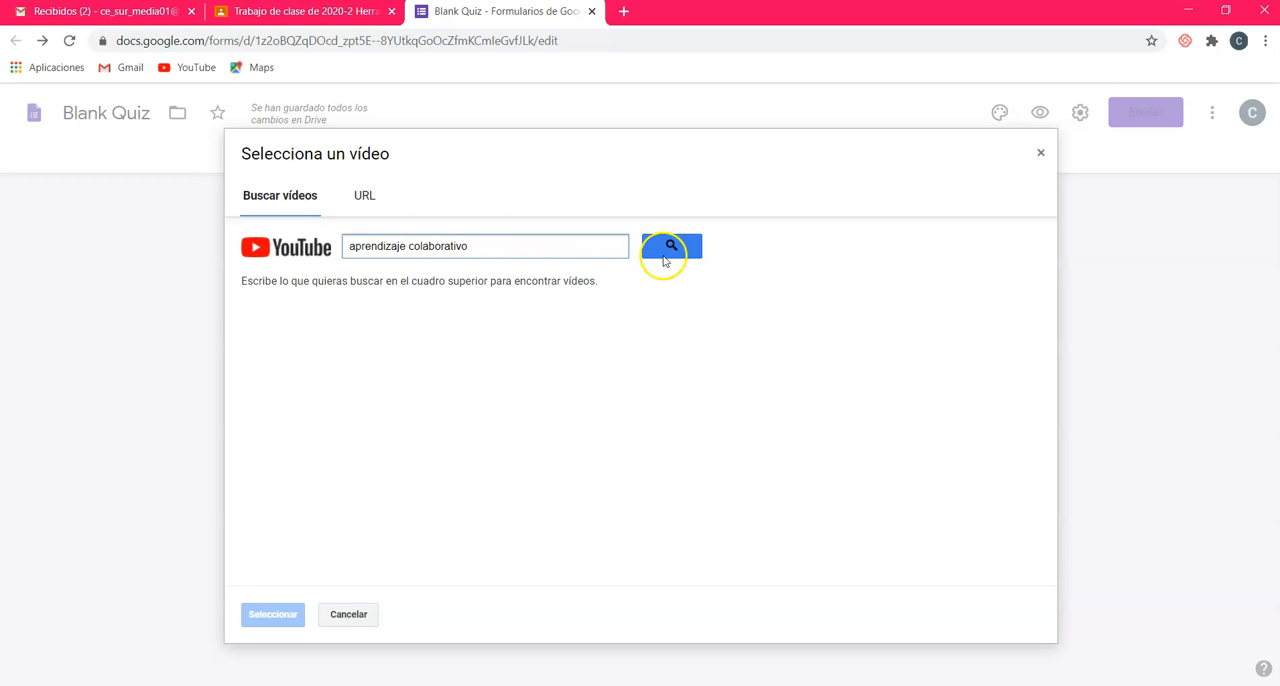
click(461, 316)
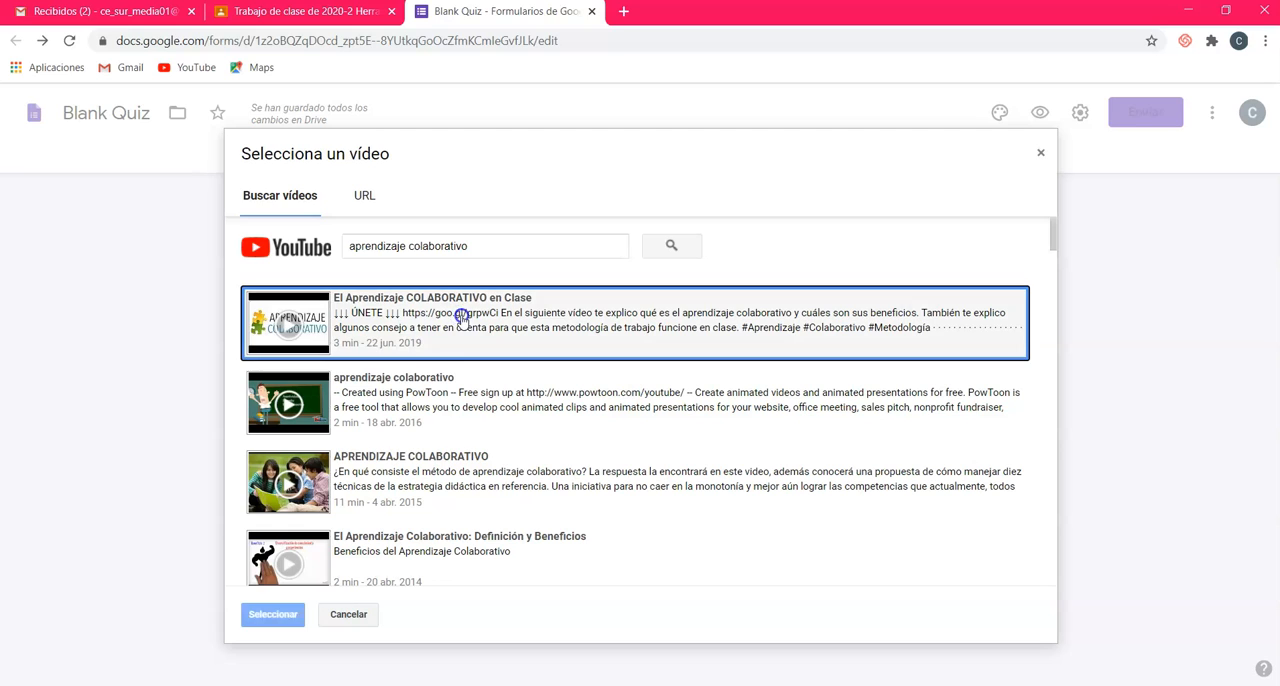
click(270, 615)
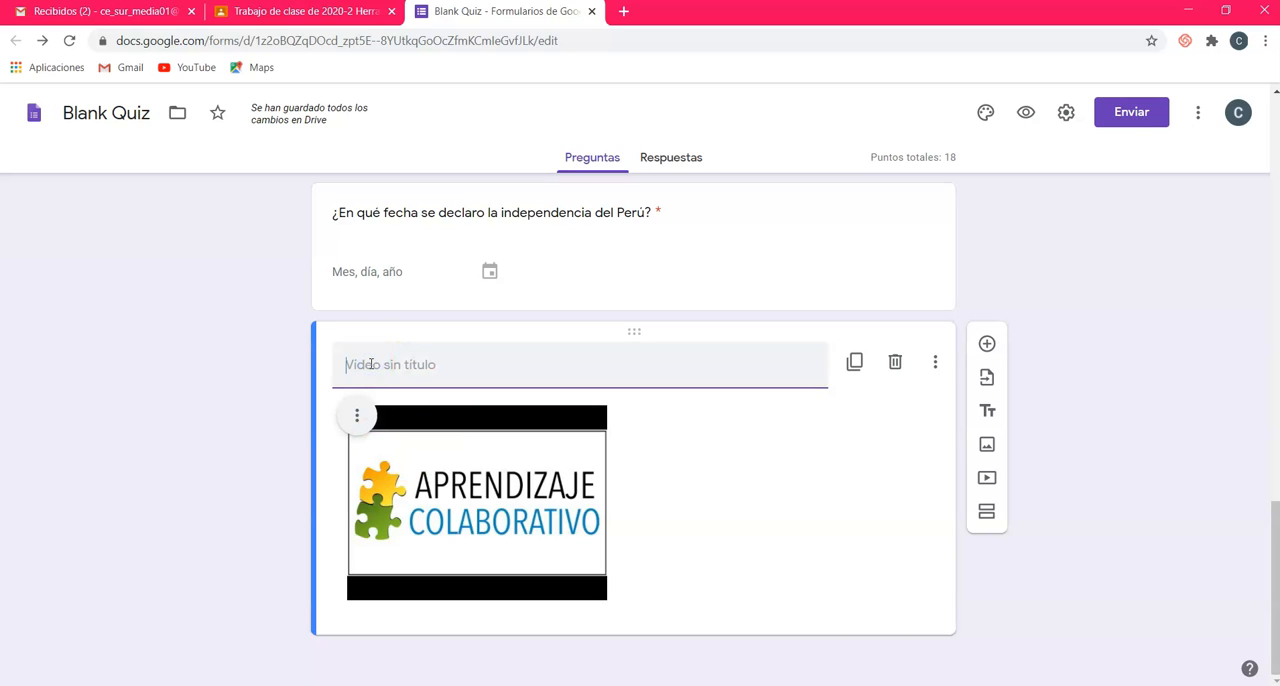
Step: Title the inserted video "Según el video ¿Qué ventajas tiene el aprendizaje colaborativo?"
text(Seg)
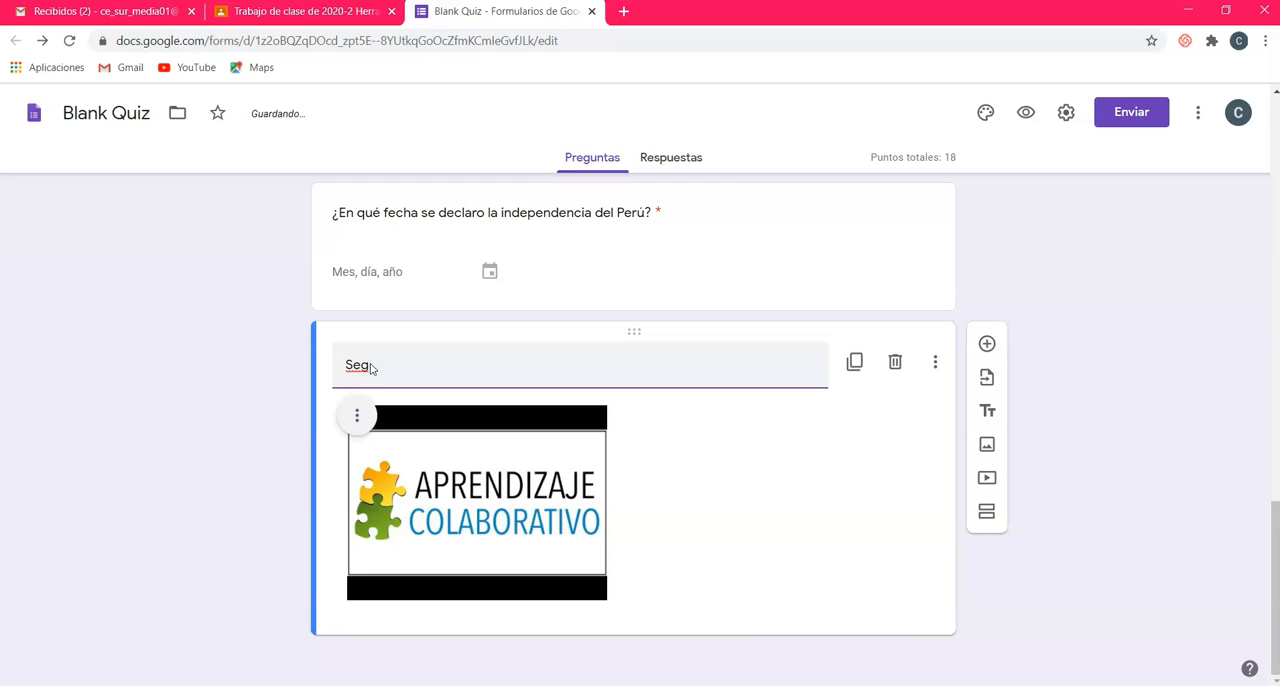
text(ún el video ¿Que ventjas )
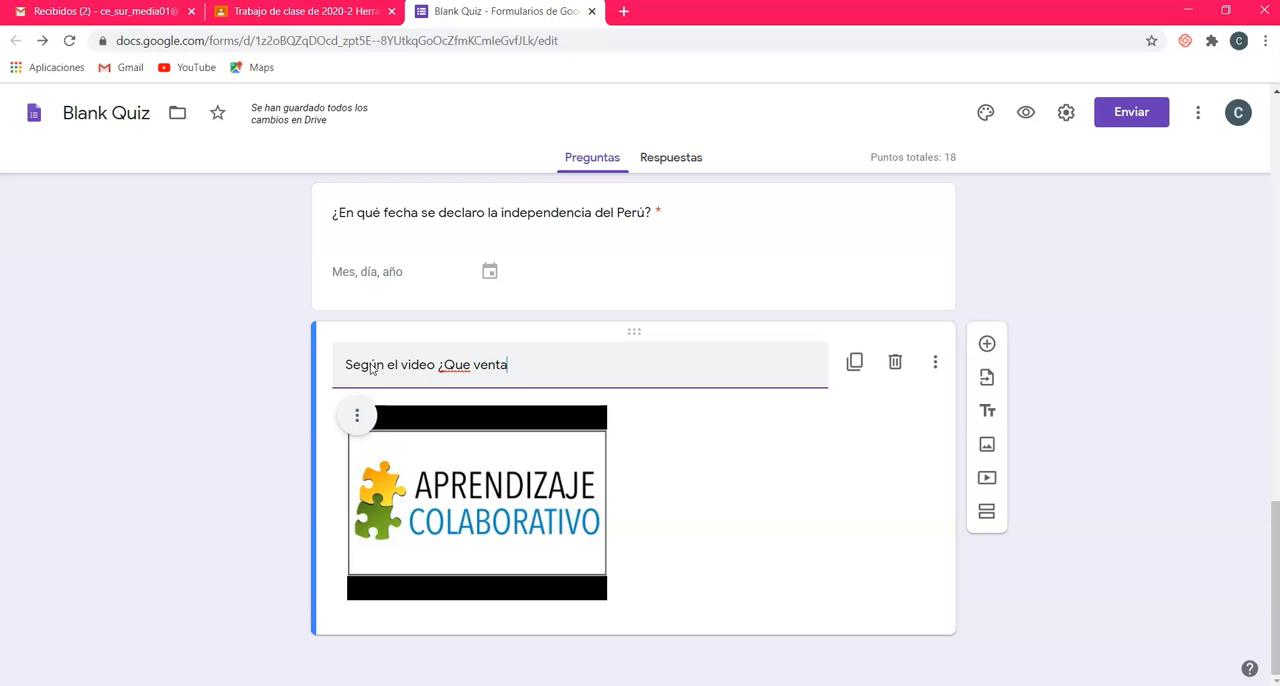
text(jas tiene el)
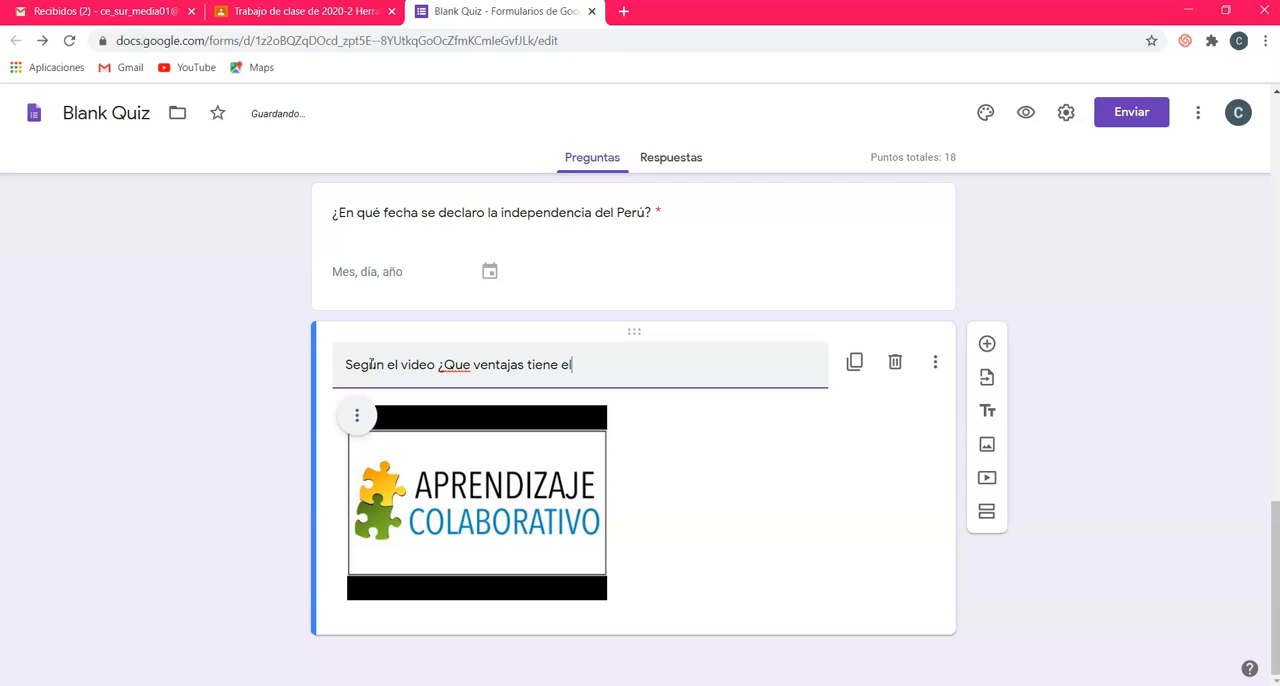
text( aprendizaje colab)
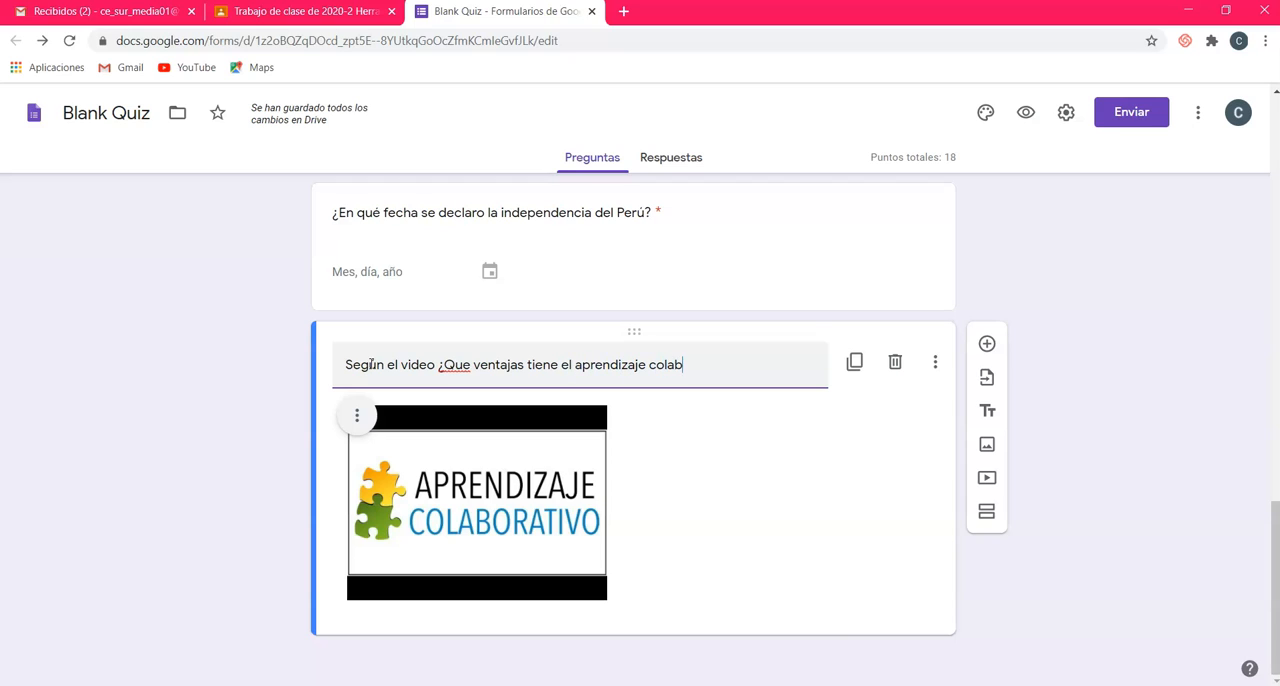
text(orativo)
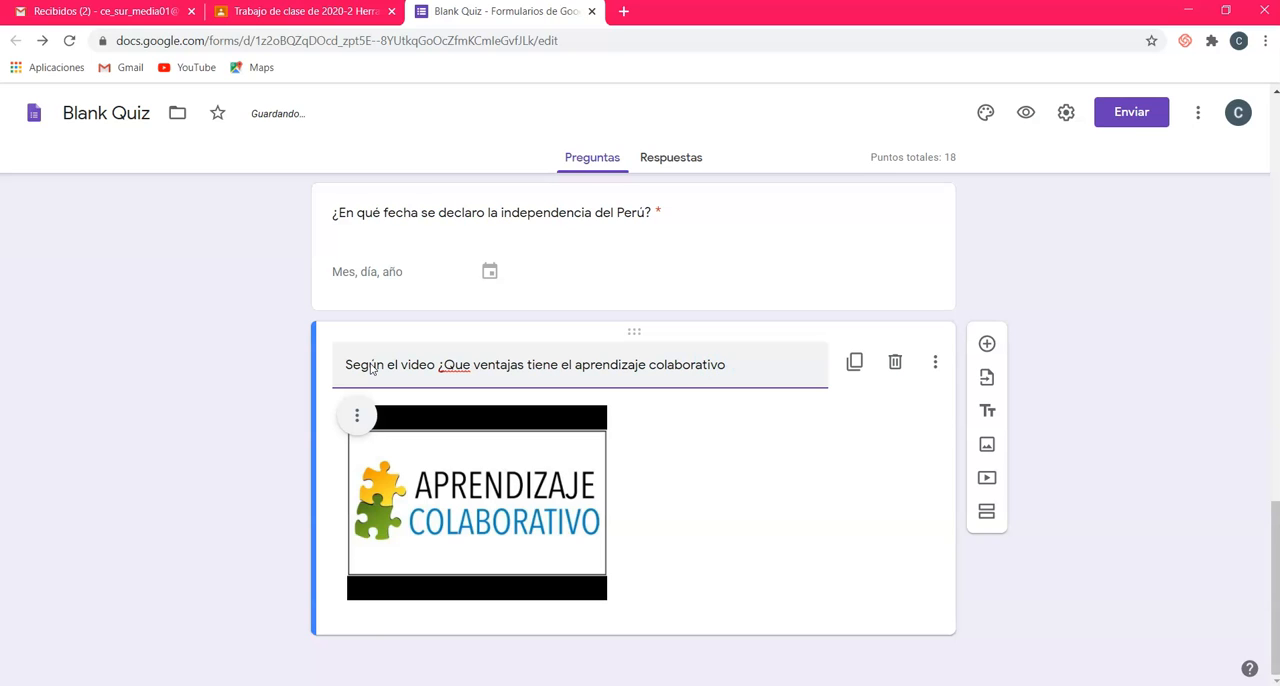
right_click(457, 364)
click(500, 373)
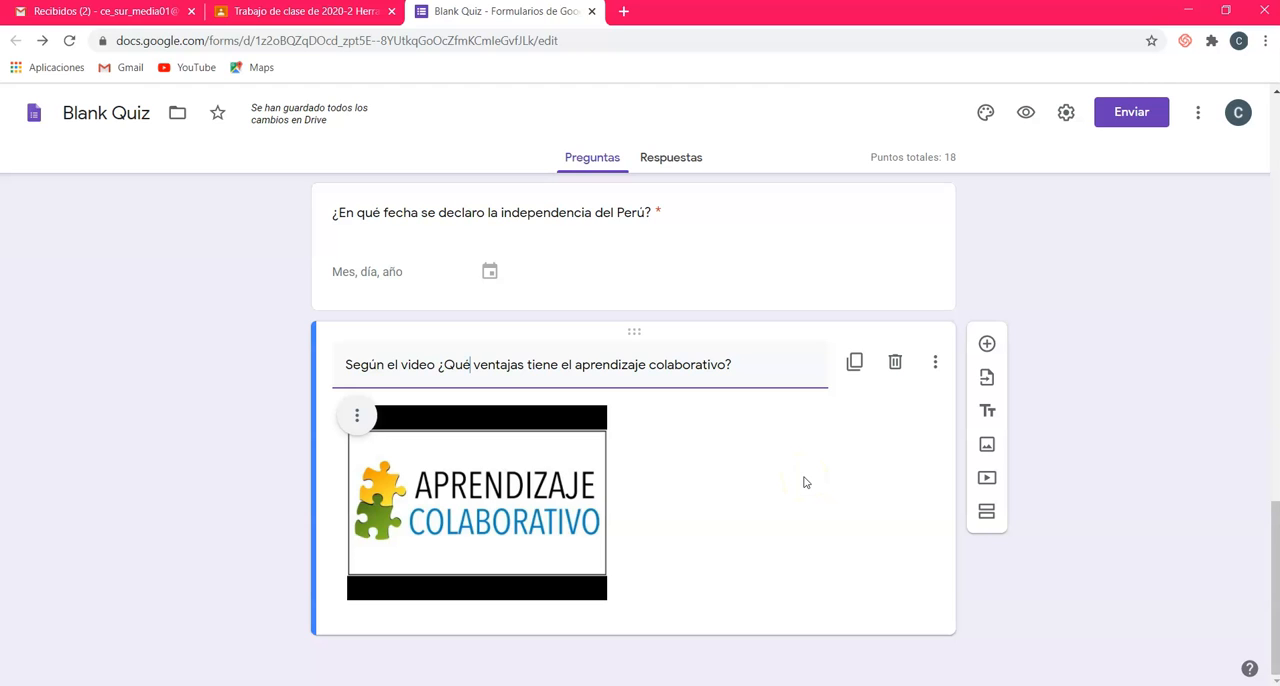
Step: Add a new question below the video and set its type to Párrafo
click(988, 345)
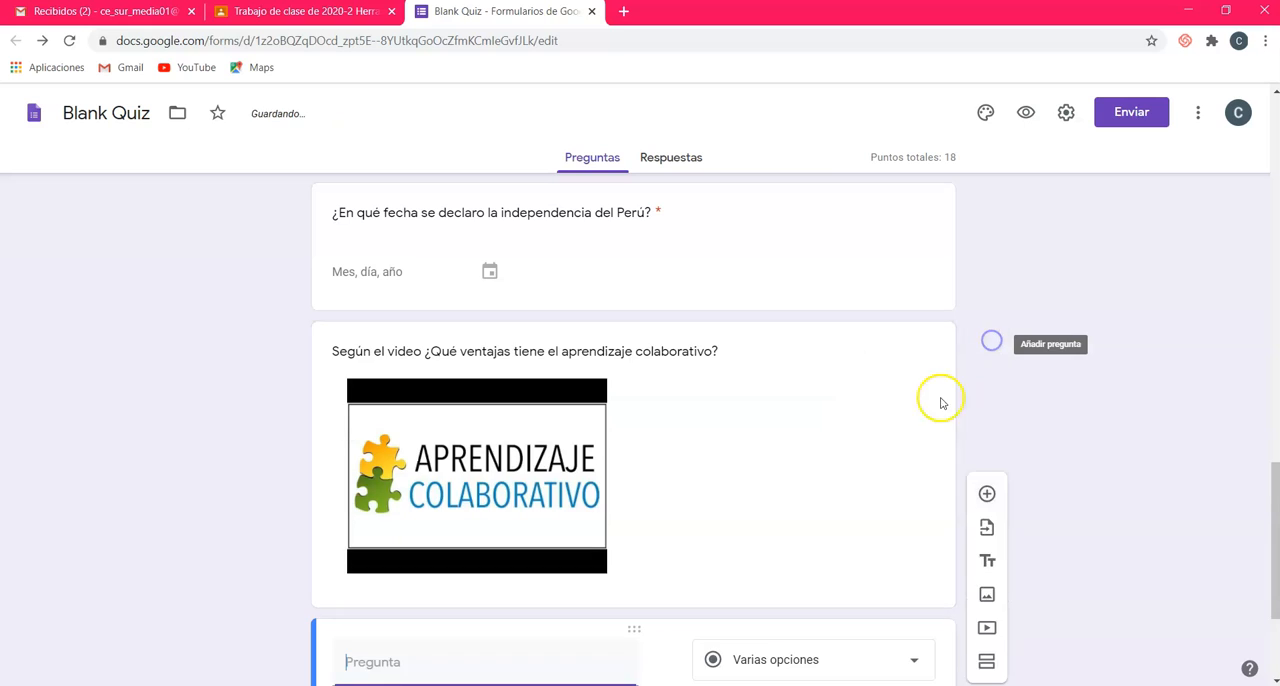
click(748, 489)
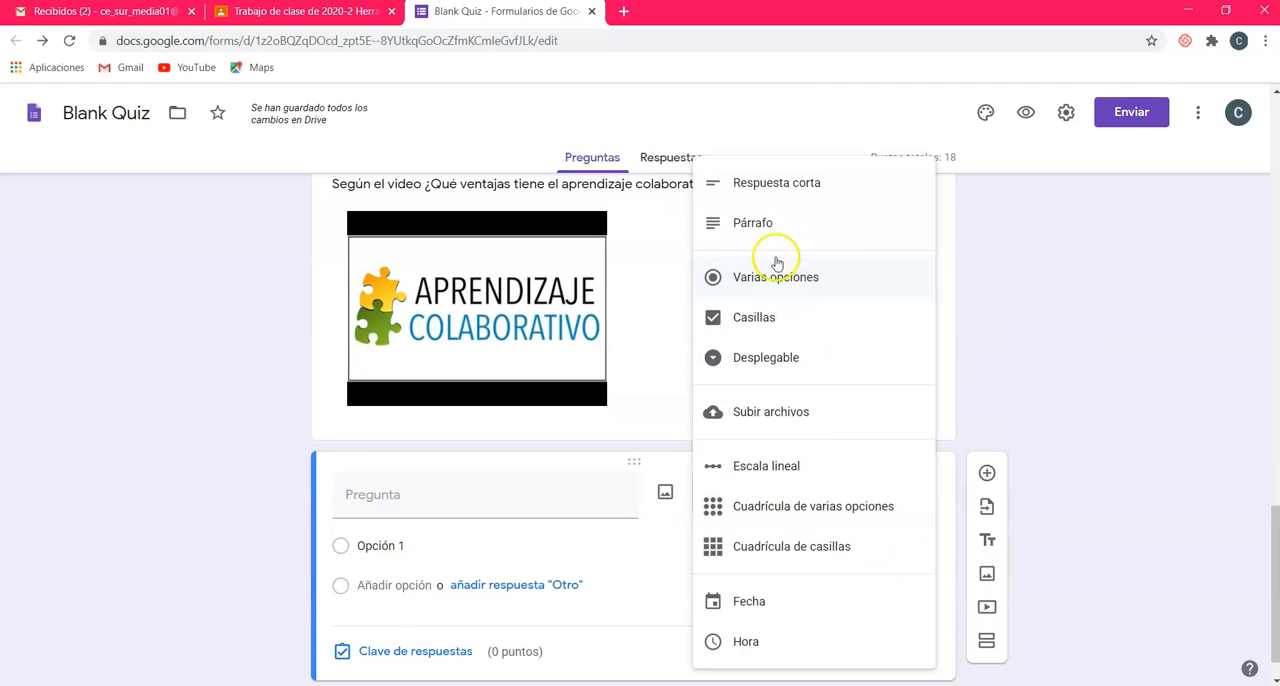
click(770, 219)
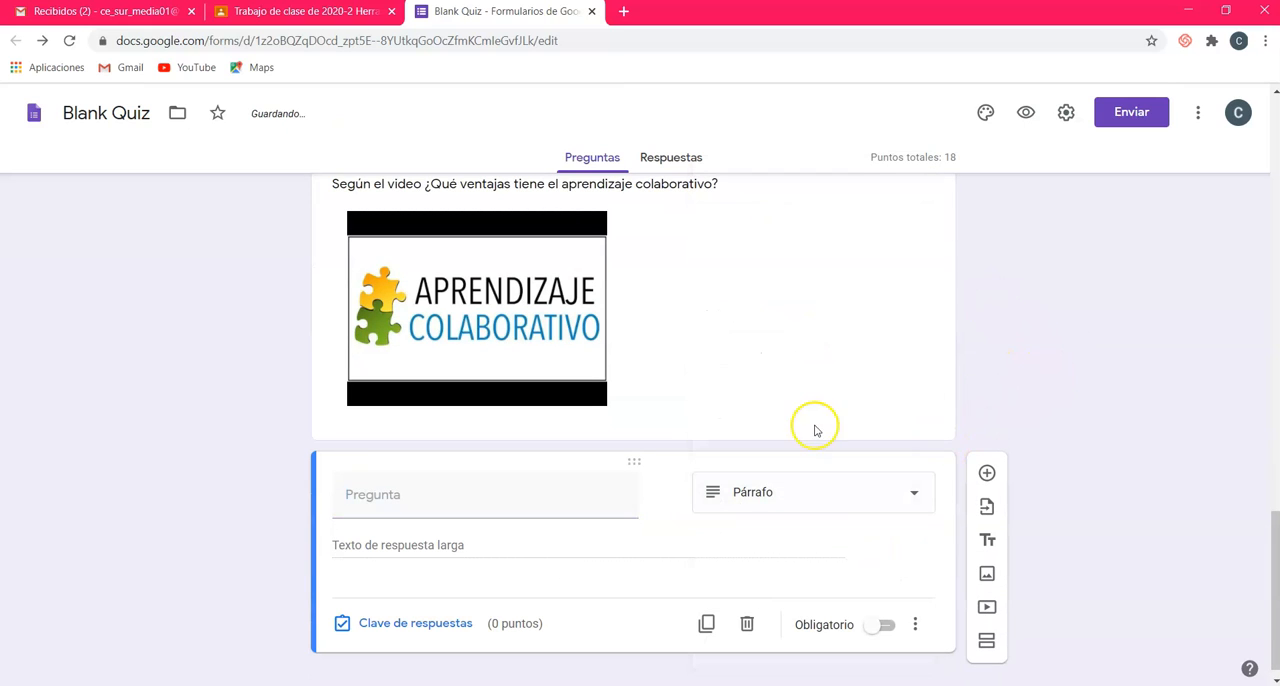
Step: Set the score of the new paragraph question to 2 points and make the question required
click(432, 626)
click(884, 539)
click(884, 539)
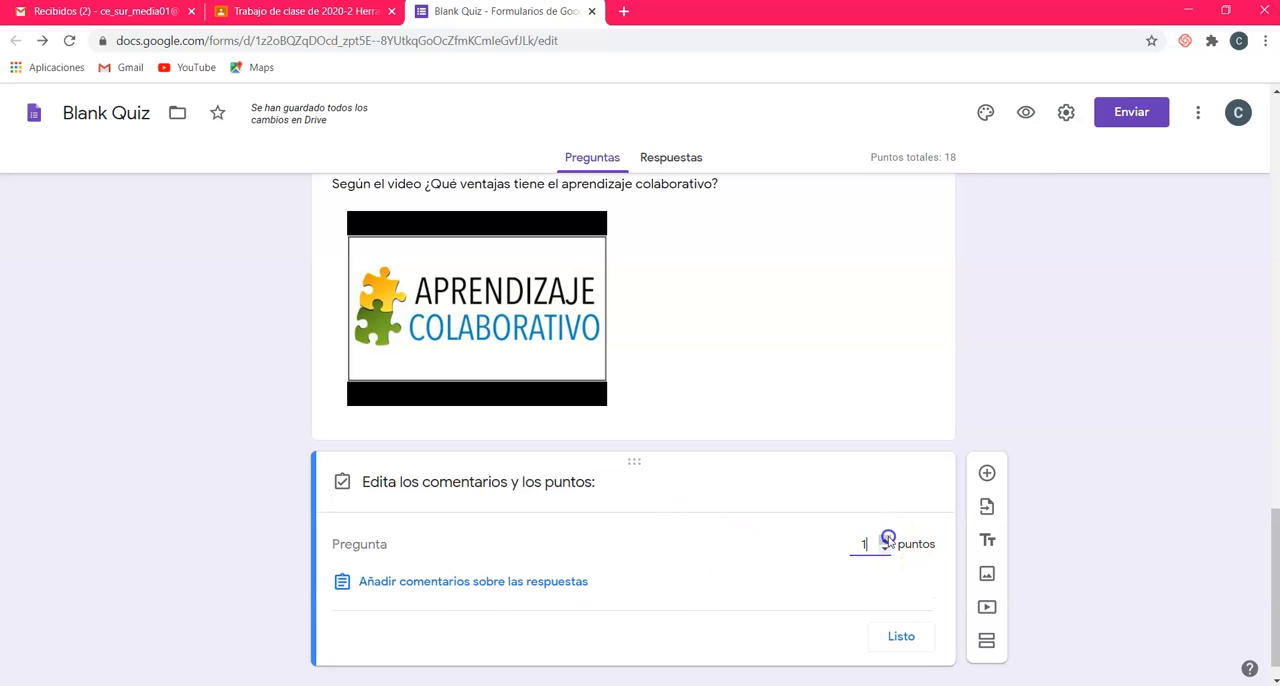
click(905, 645)
click(880, 625)
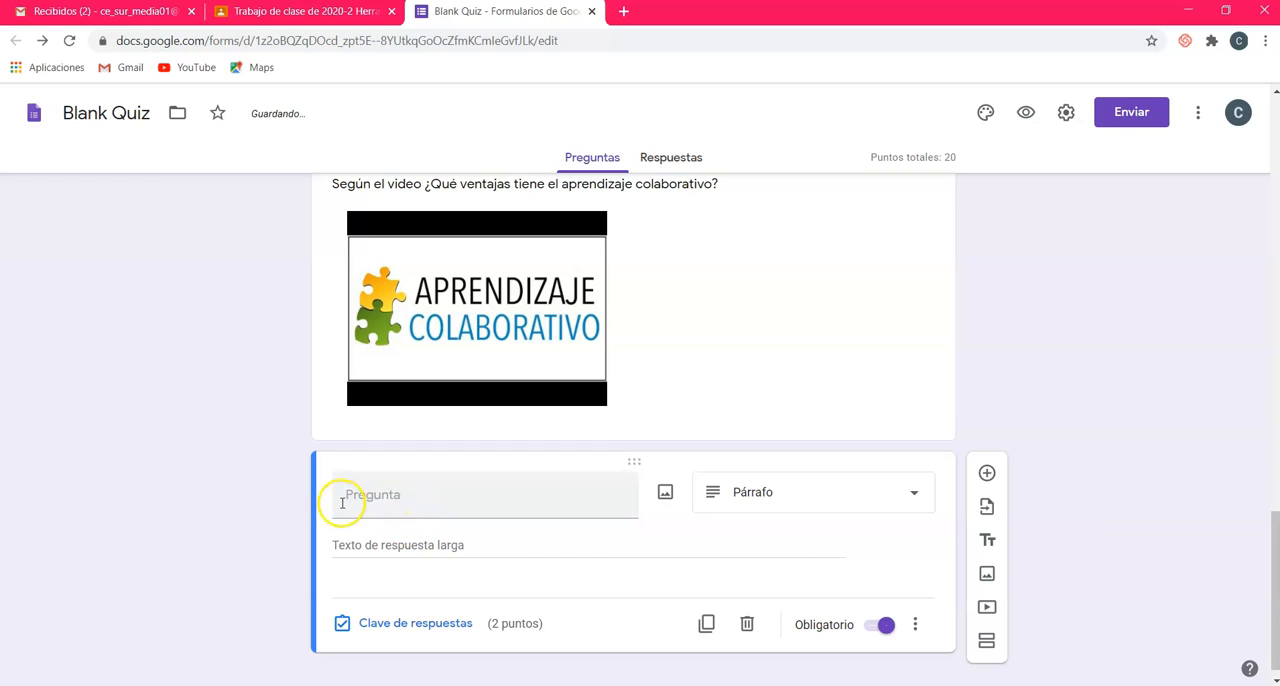
scroll(597, 517, up, 2)
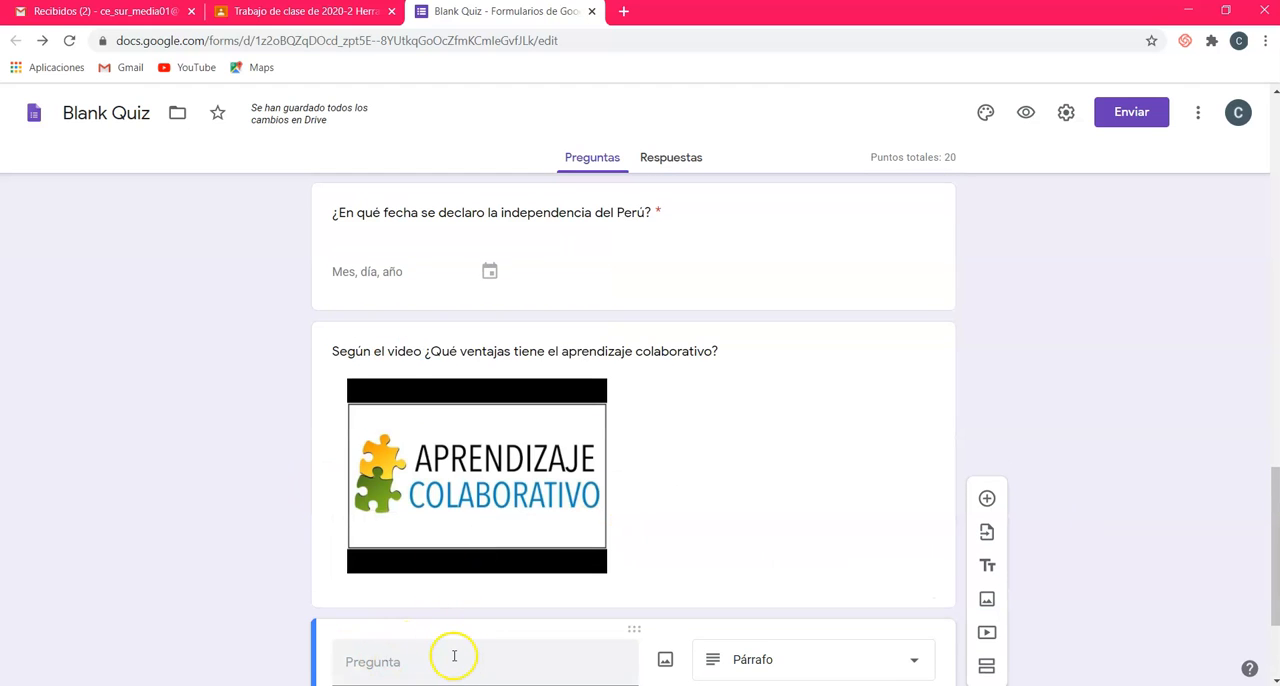
Step: Review the quiz from its description to the final paragraph question, including the date question's settings, and check the form's responses
scroll(535, 545, down, 2)
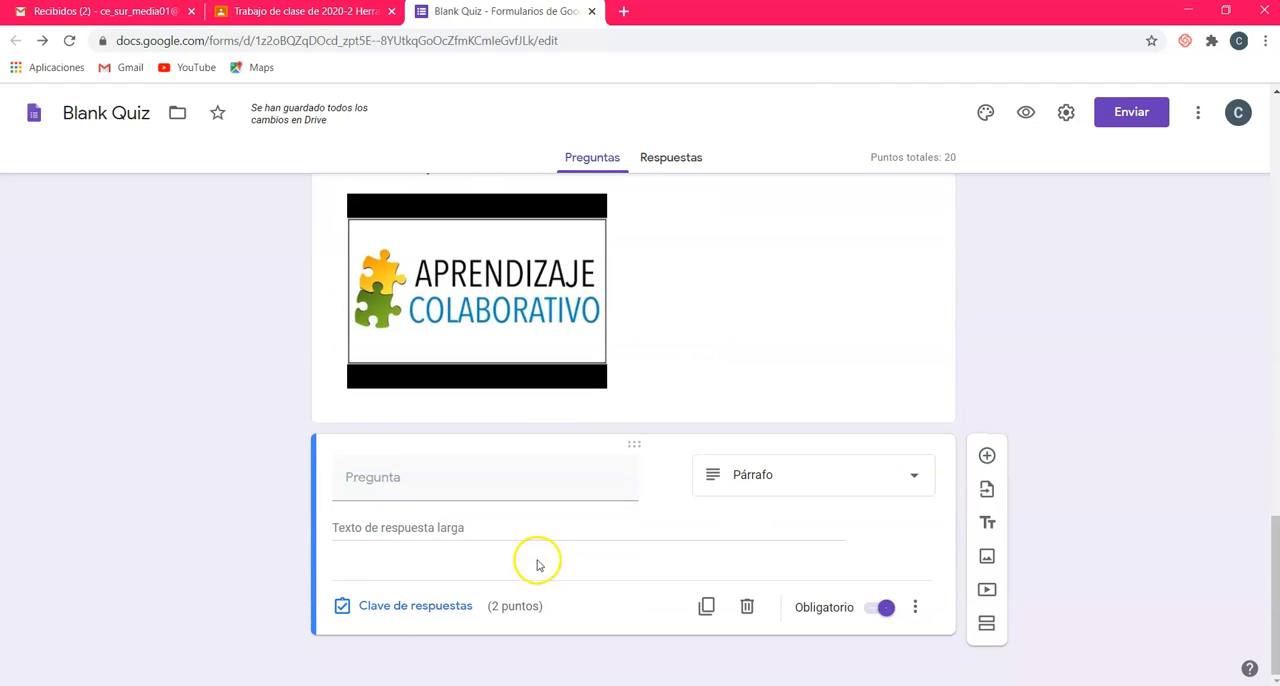
scroll(975, 497, up, 3)
click(826, 298)
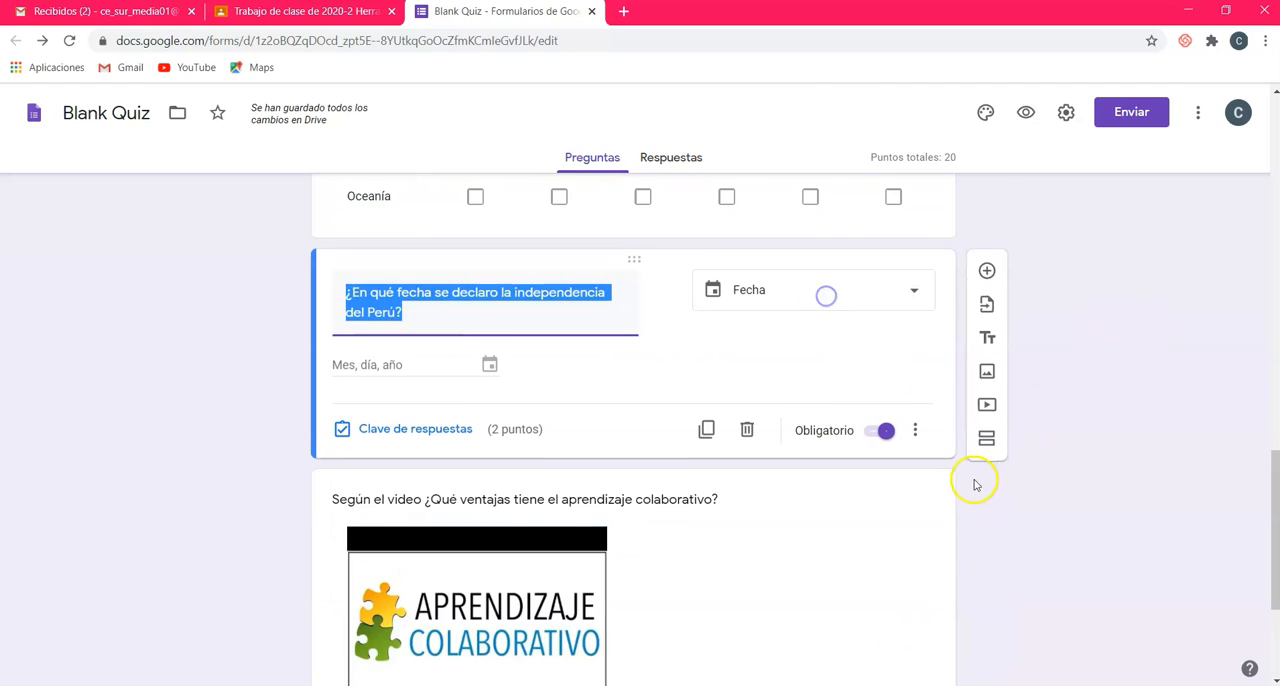
scroll(983, 497, down, 3)
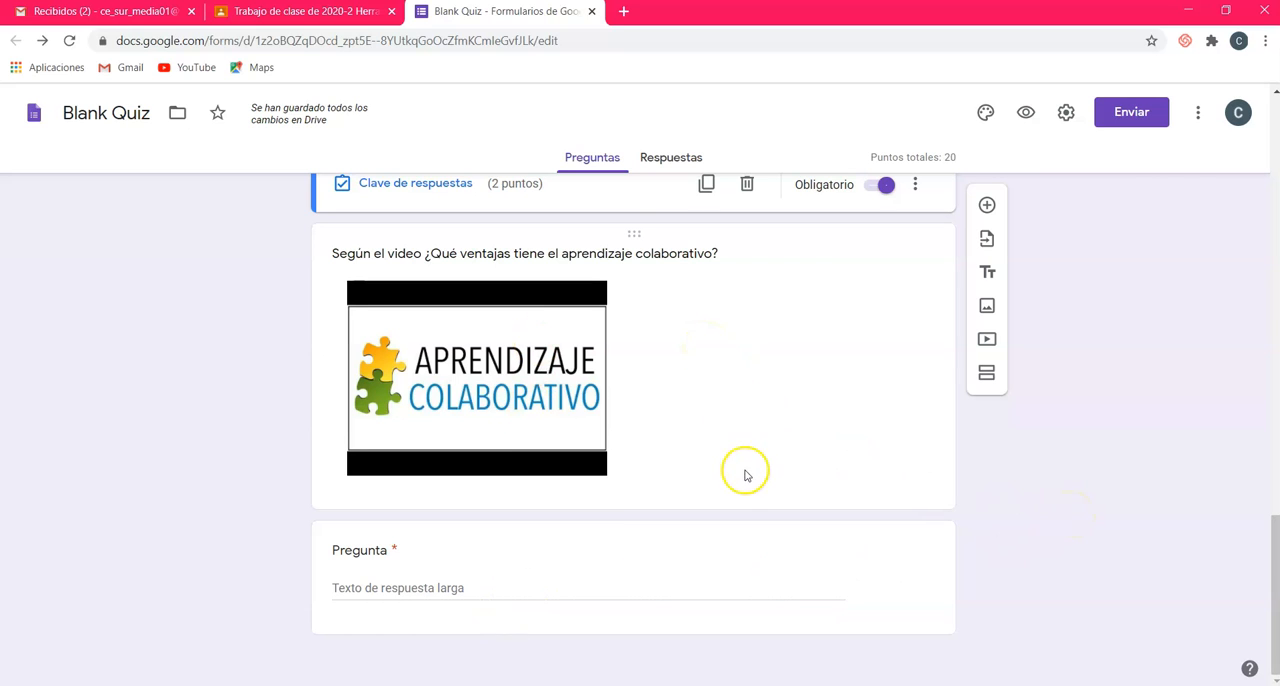
scroll(745, 471, up, 10)
scroll(745, 472, up, 12)
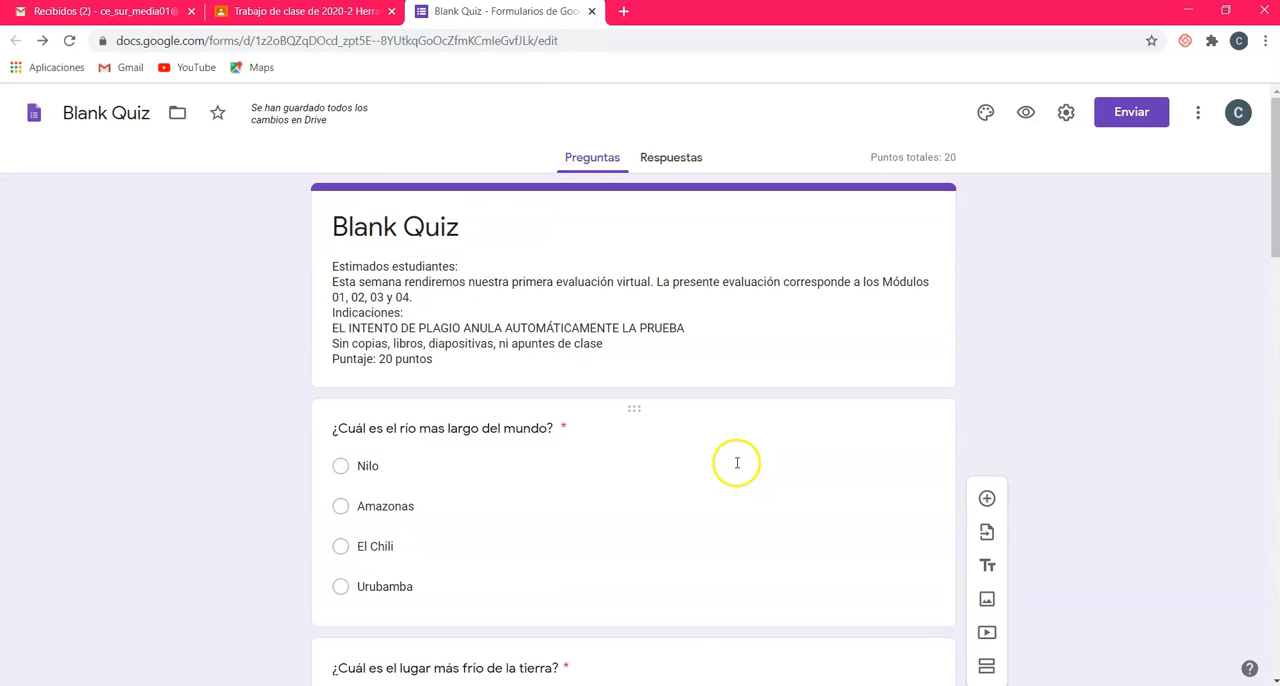
scroll(737, 463, down, 20)
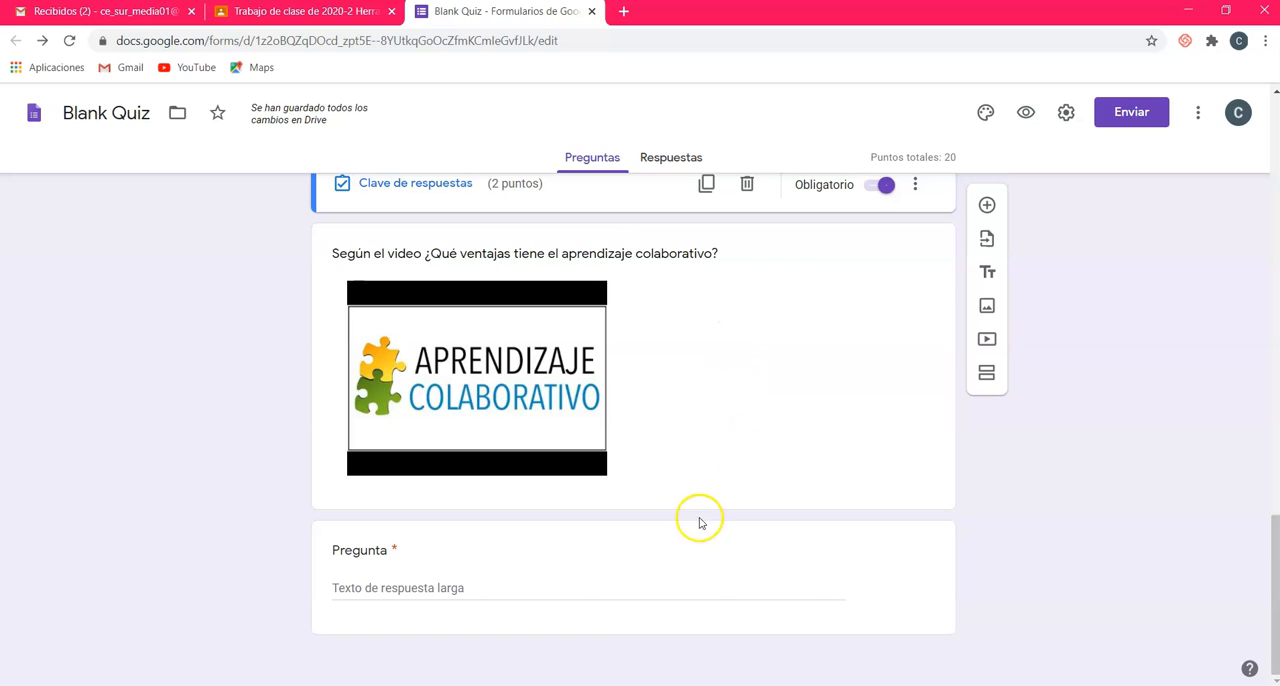
scroll(699, 522, up, 10)
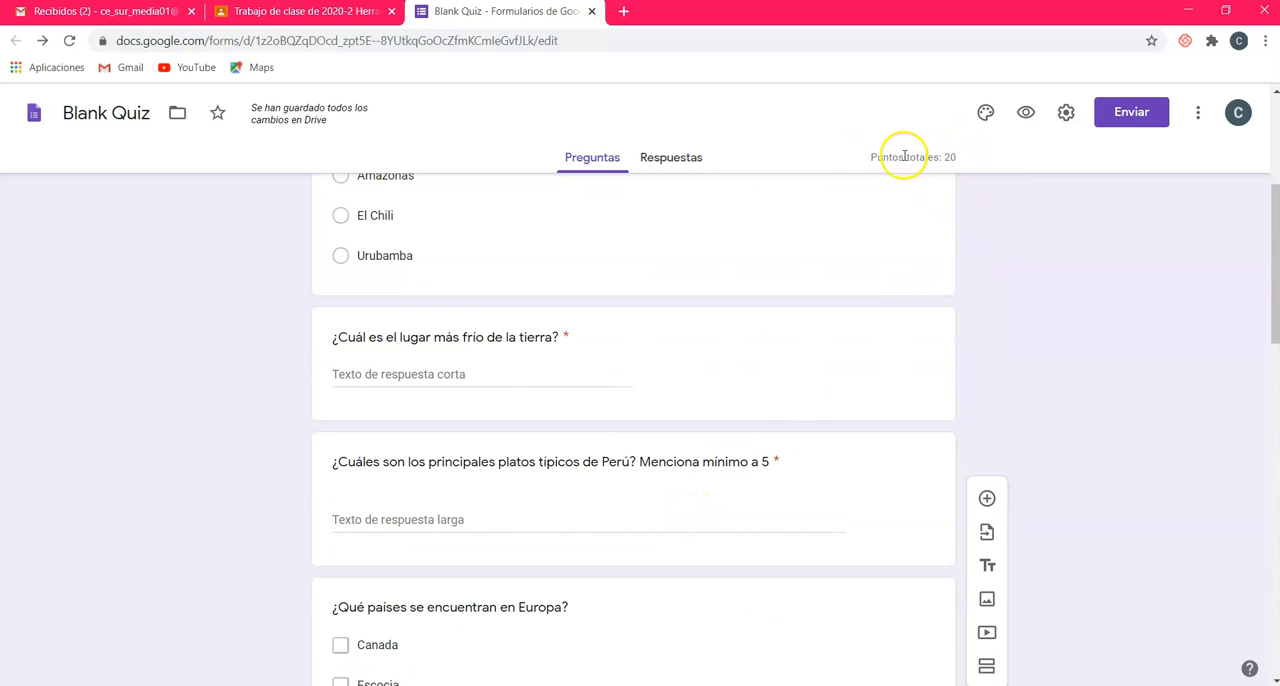
click(687, 169)
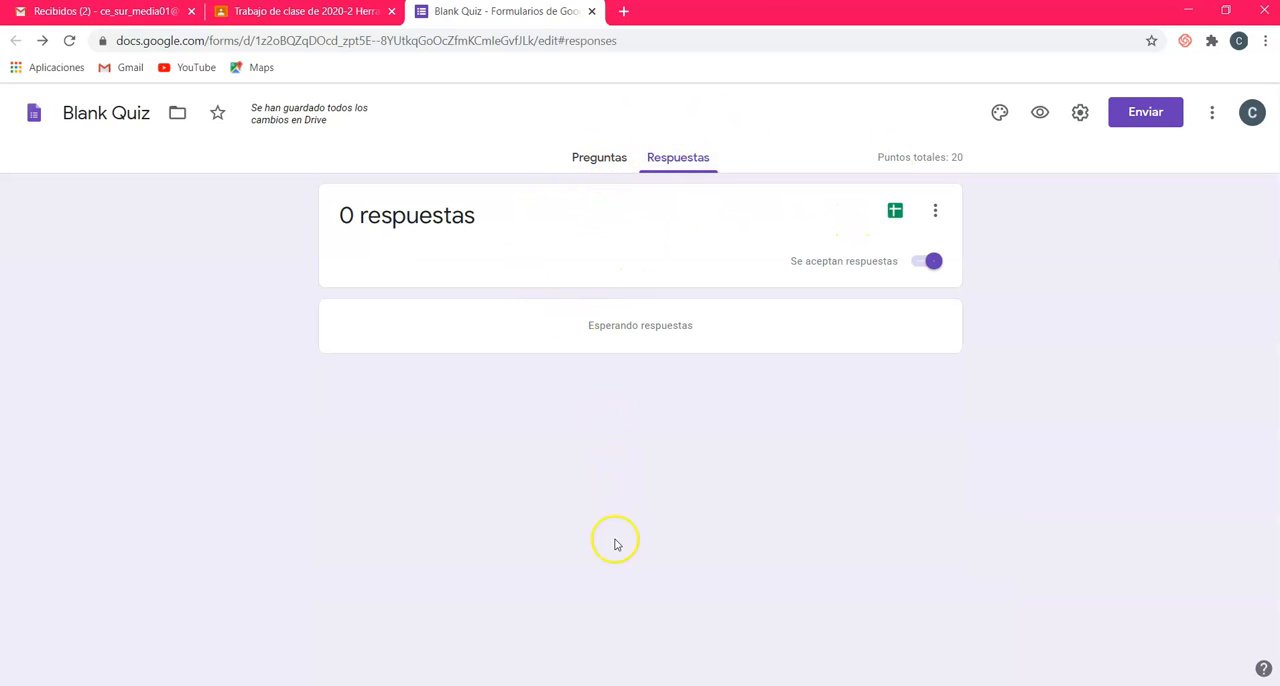
click(599, 158)
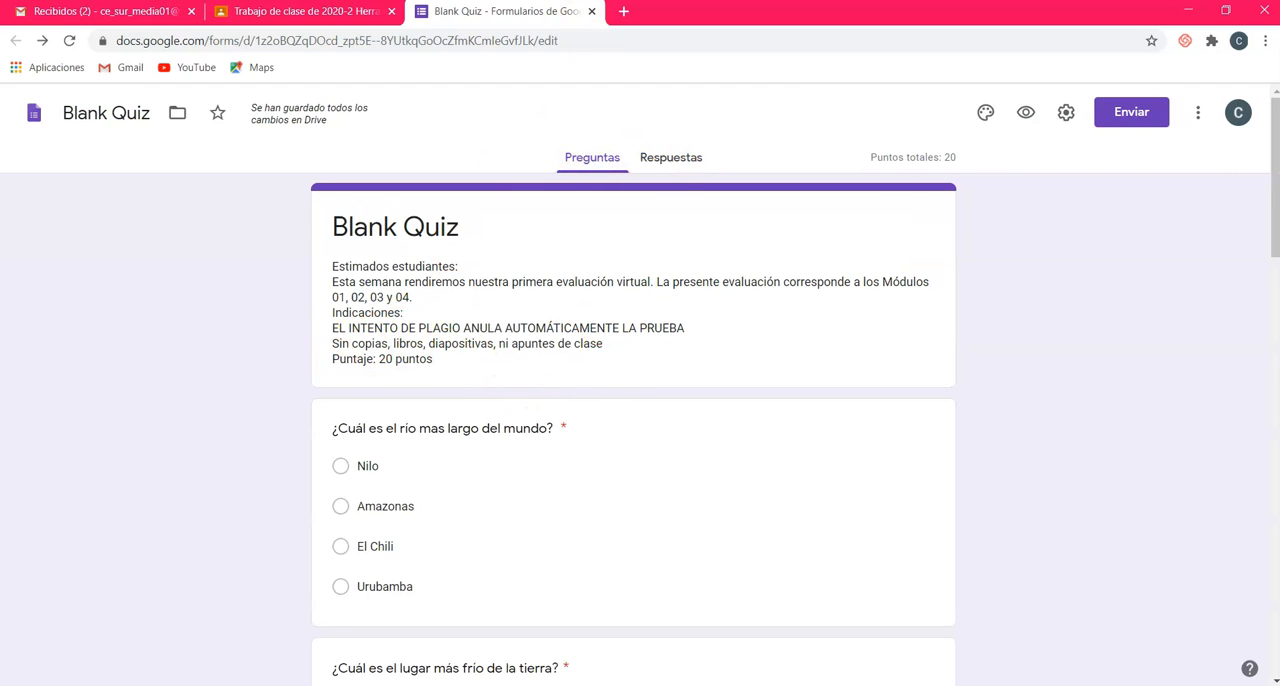
Step: Close the quiz form and publish the Classroom assignment Evaluación N°1 with the Blank Quiz attached
click(591, 12)
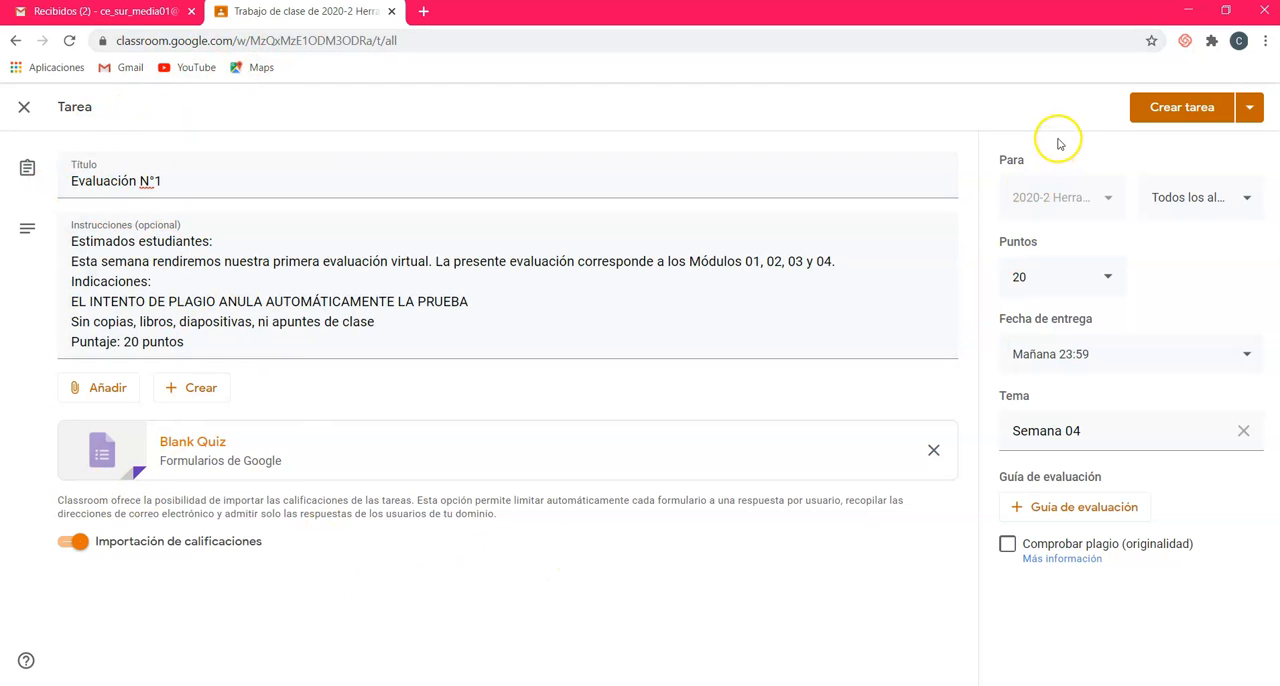
click(1179, 110)
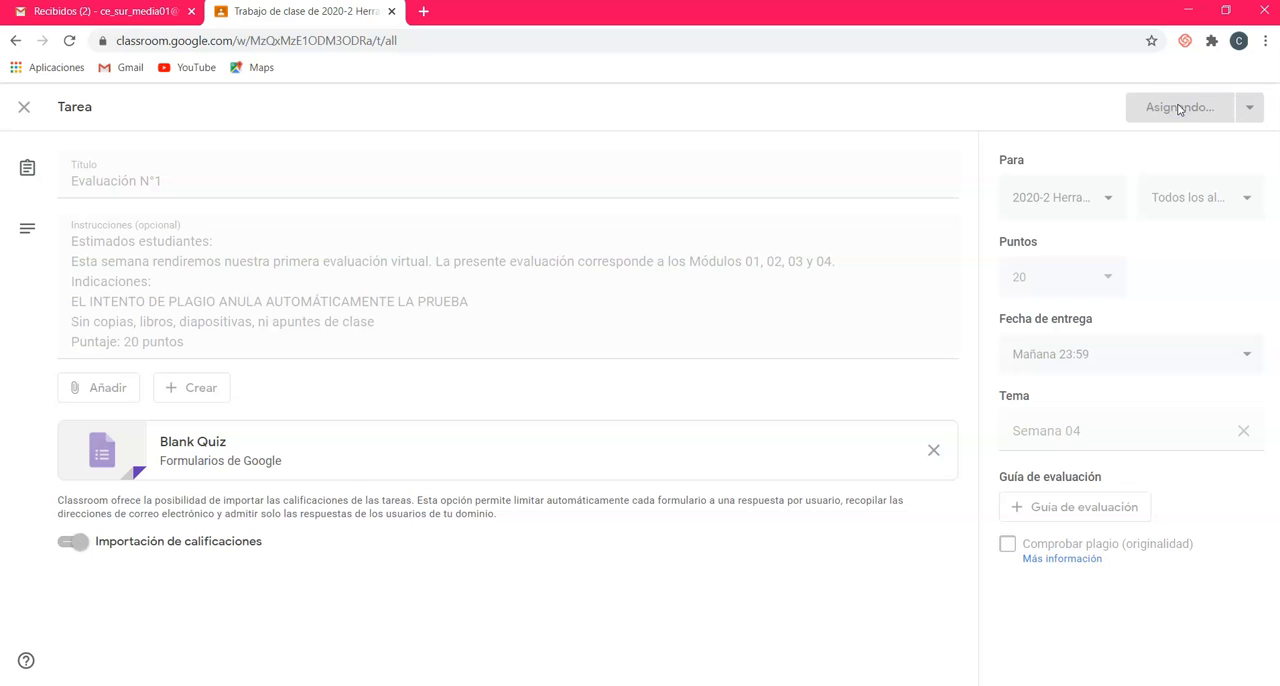